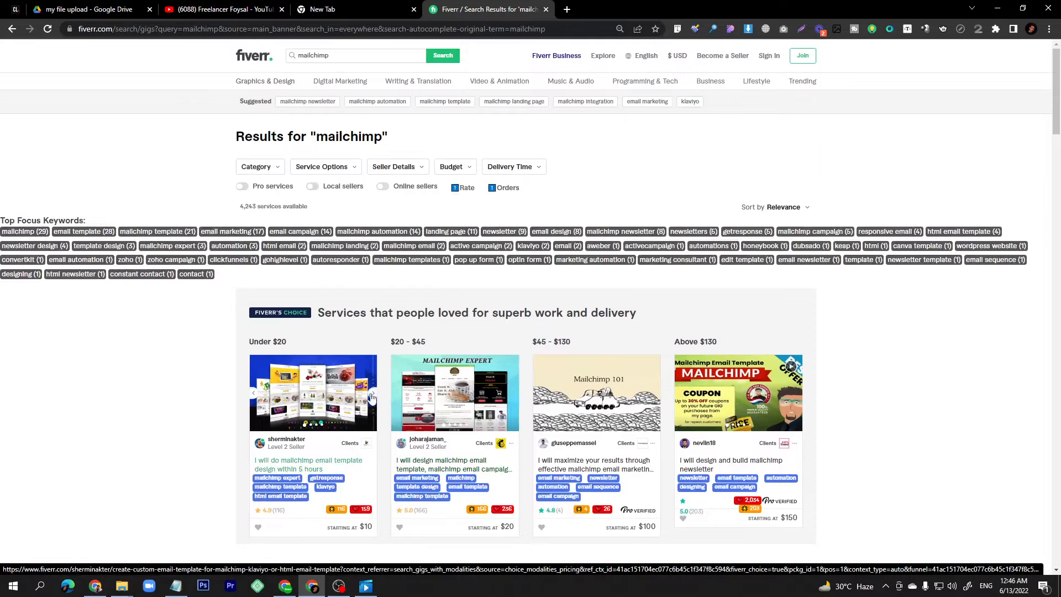
Step: Look through the Fiverr gig results for "mailchimp" and view the videos on the Freelancer Foysal YouTube channel
scroll(371, 398, "down", 5)
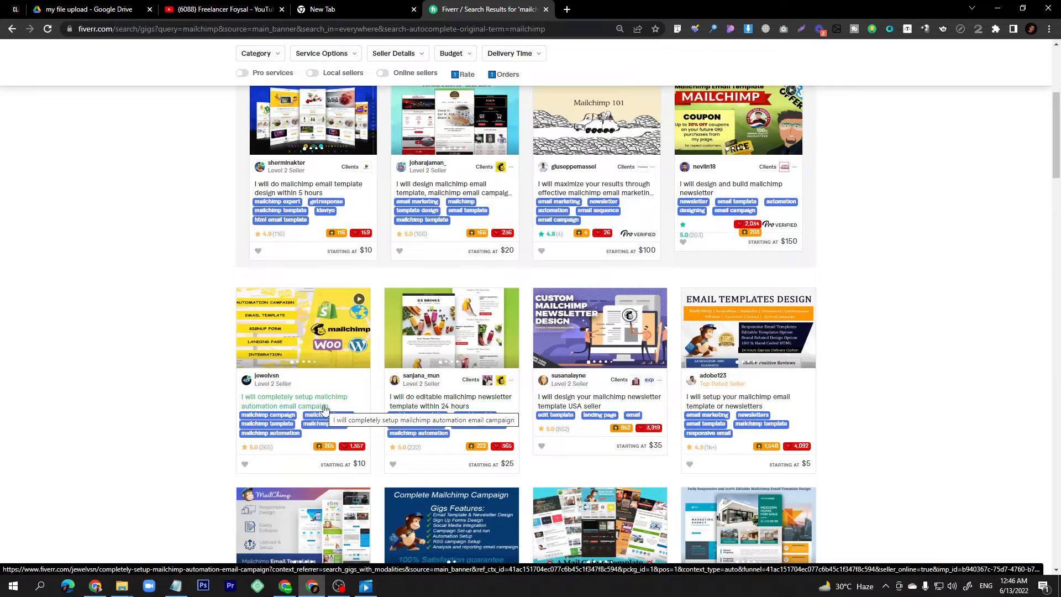
scroll(325, 409, "up", 4)
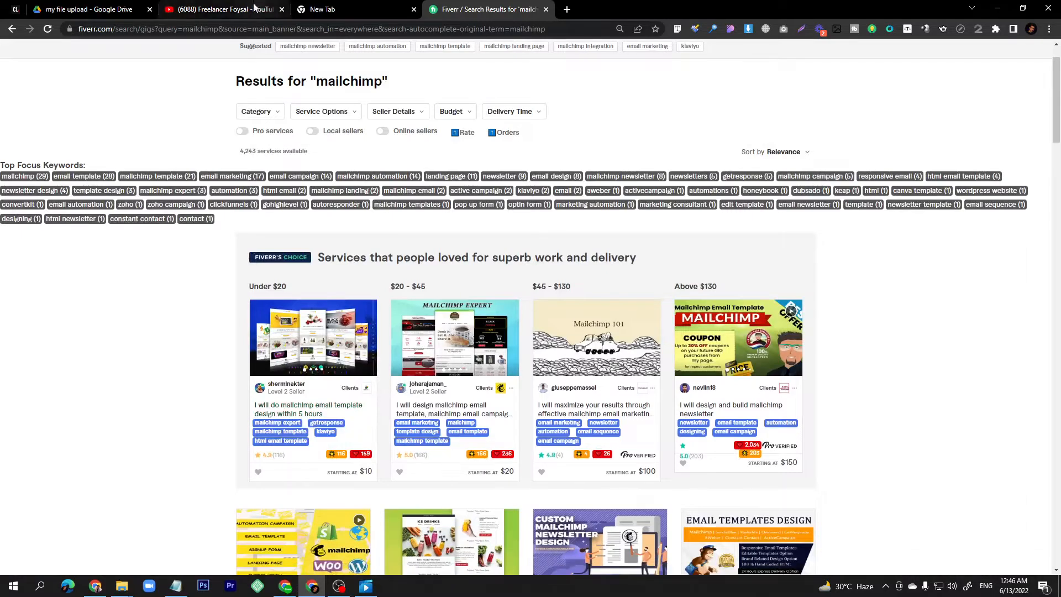
left_click(221, 10)
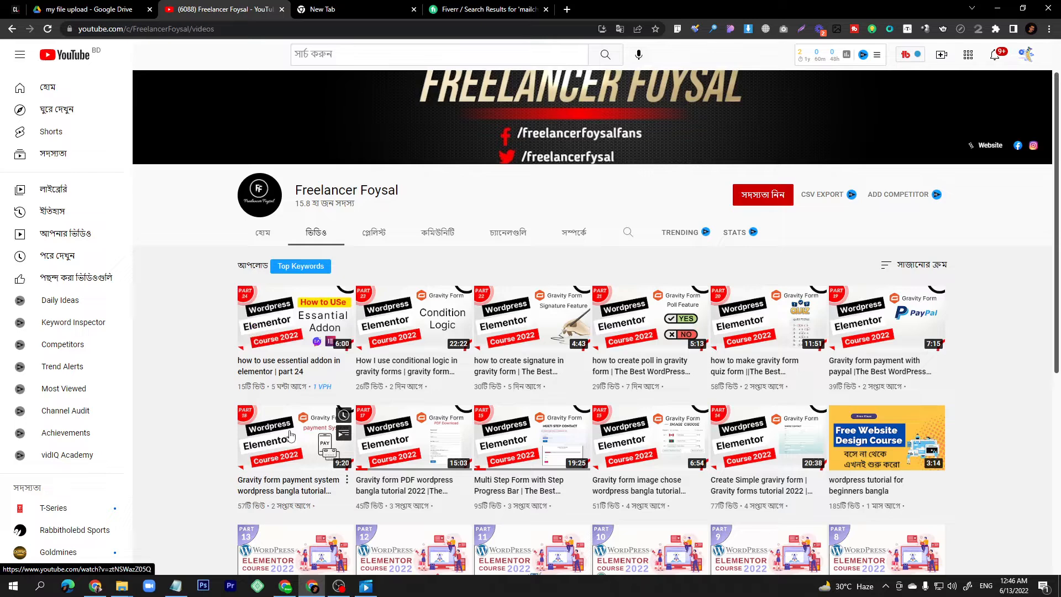
Step: Search Google for Mailchimp from the empty new tab and open the official mailchimp.com website
left_click(331, 12)
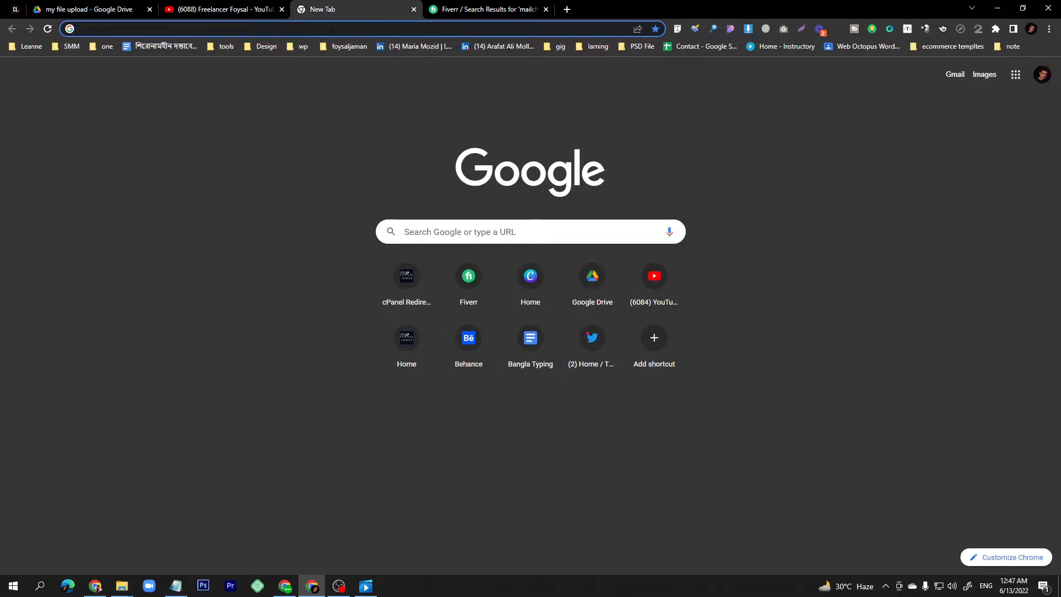
left_click(329, 32)
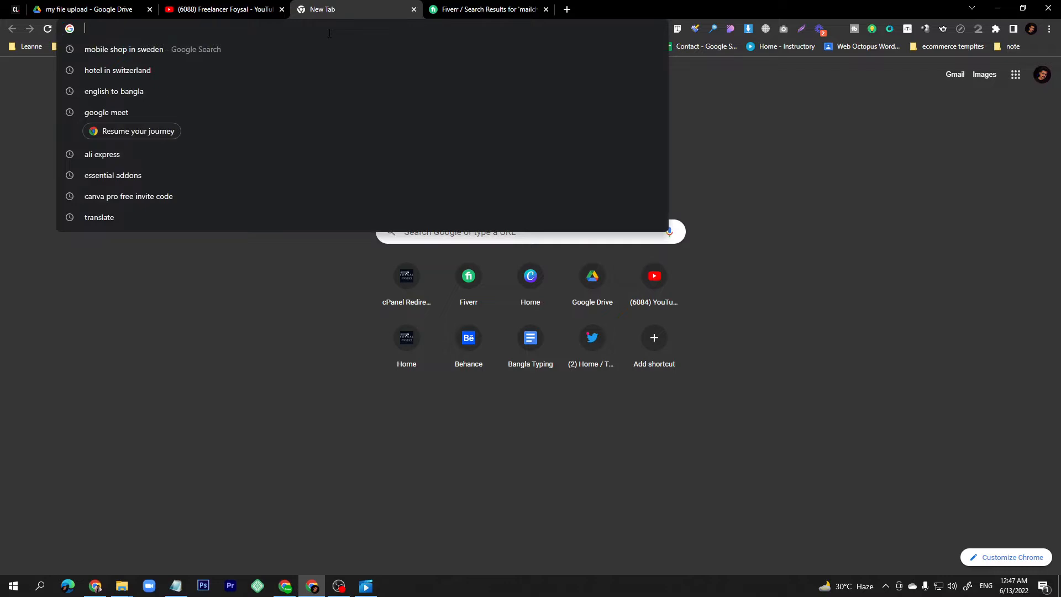
type("mail")
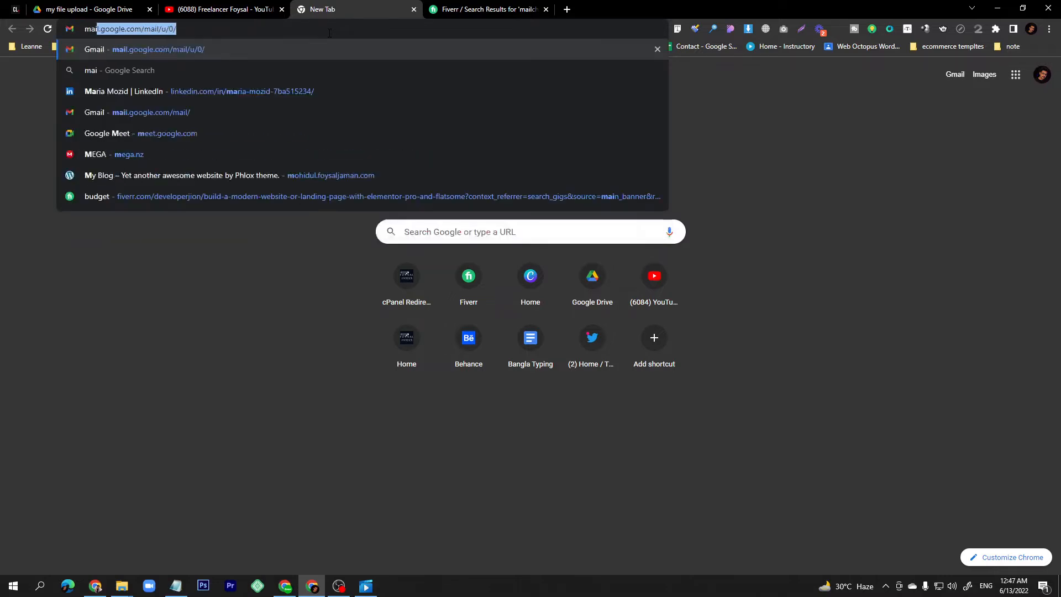
key("Delete")
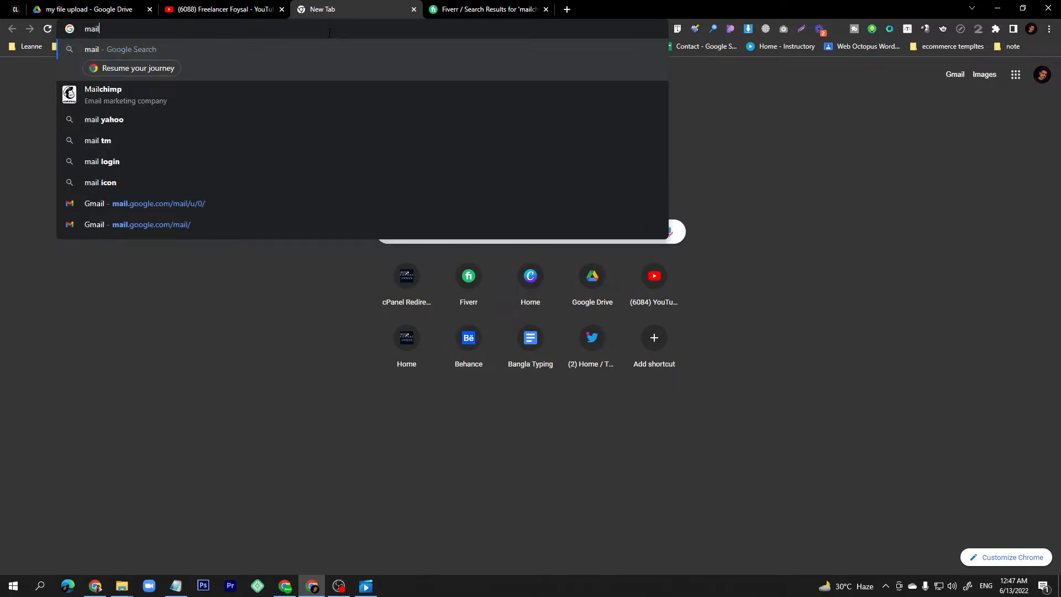
key("Down")
key("Return")
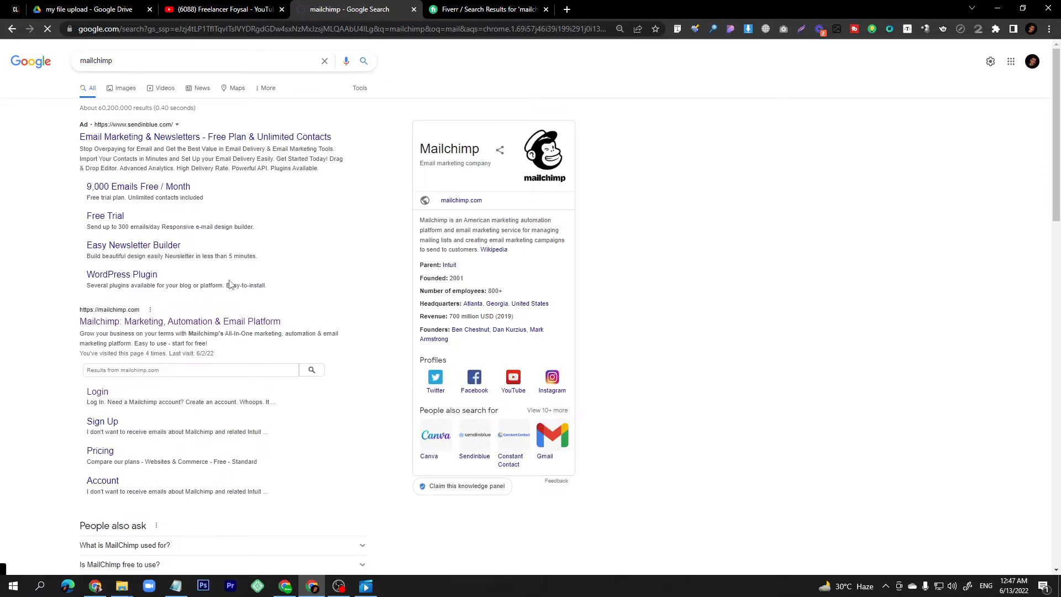
left_click(163, 330)
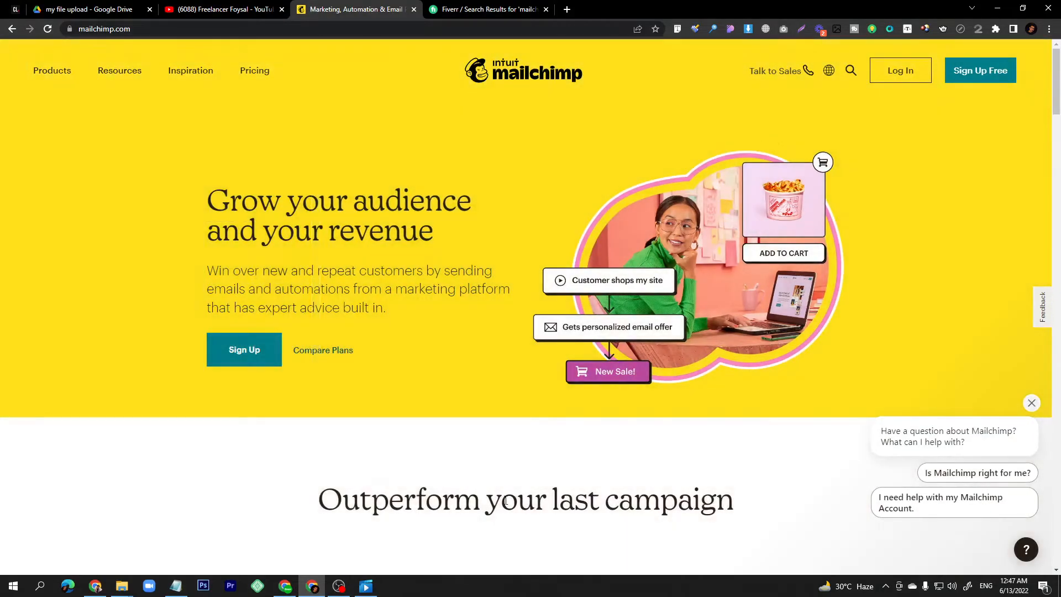
left_click(253, 359)
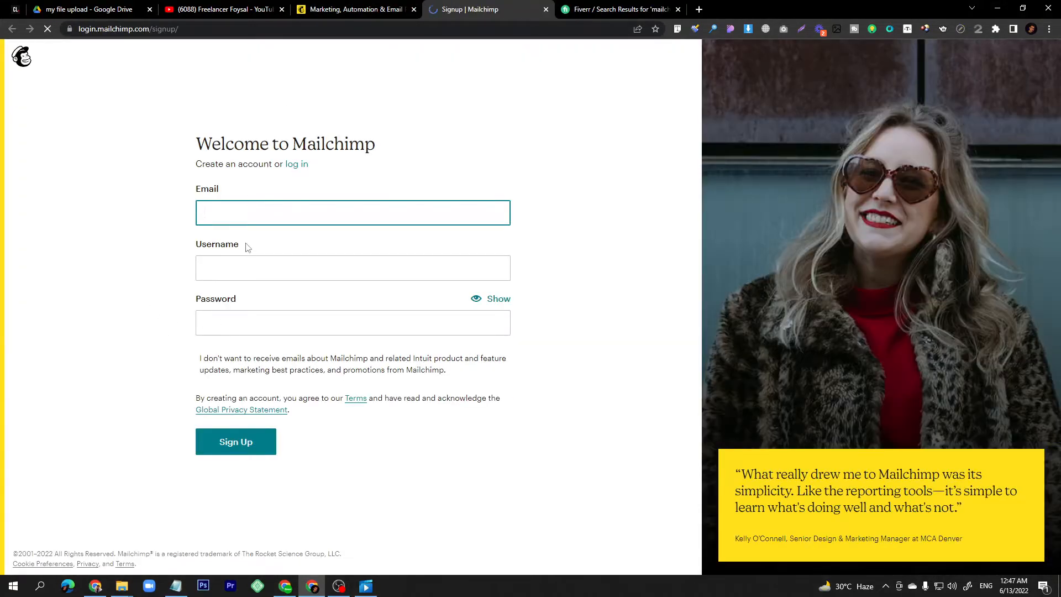
left_click(287, 214)
left_click(288, 214)
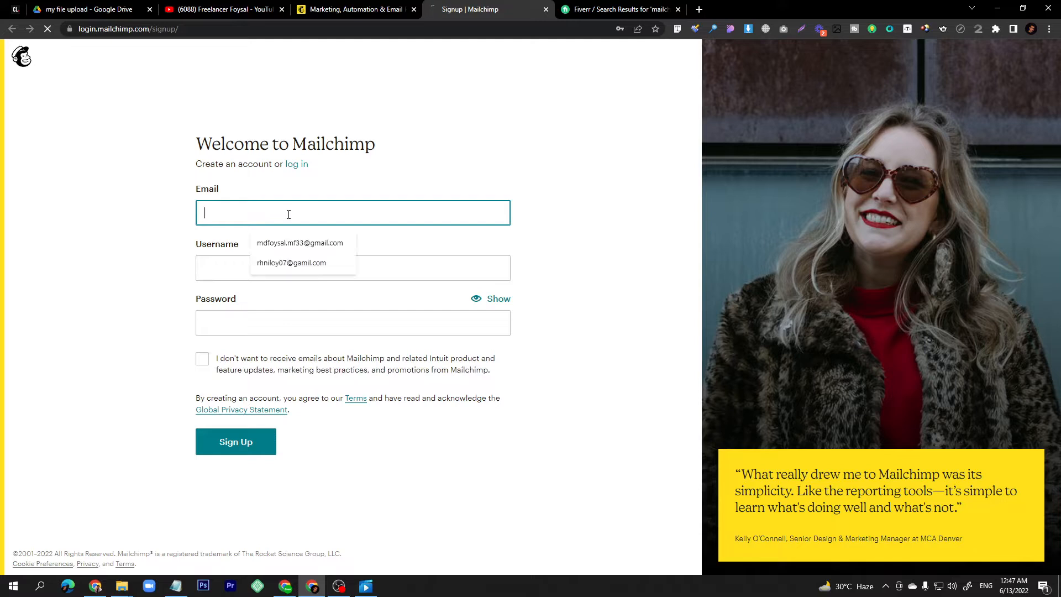
left_click(288, 263)
Step: Replace the prefilled username with a short one made only of letters and numbers
left_click(227, 270)
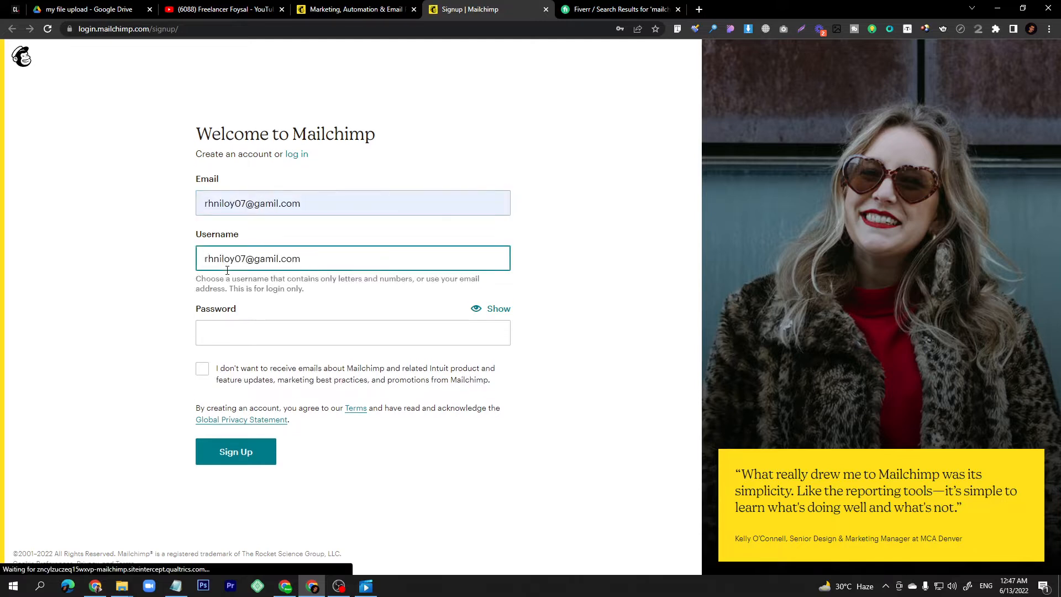
left_click_drag(317, 256, 196, 265)
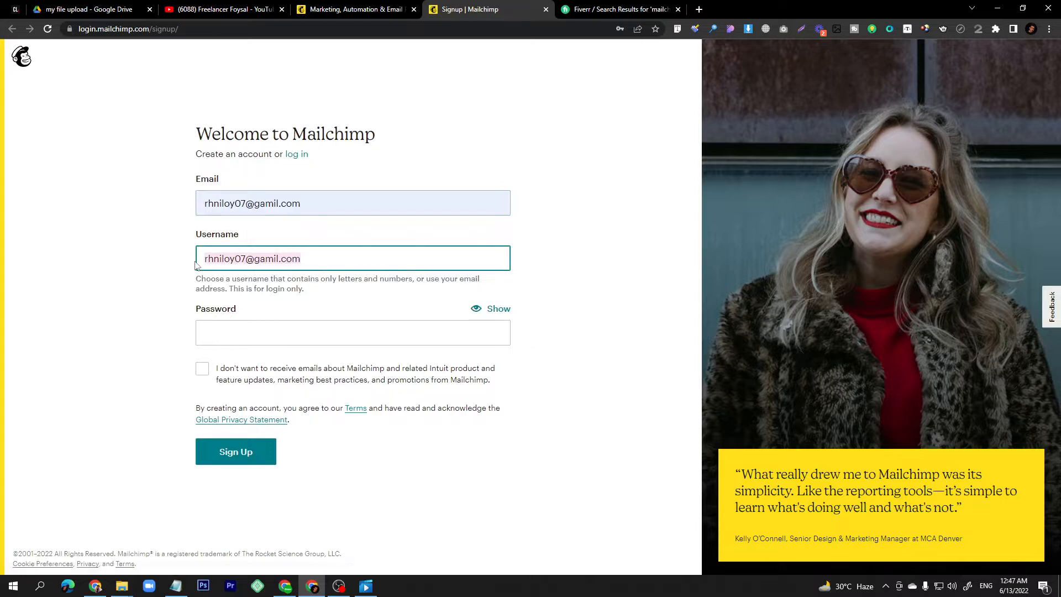
type("rh")
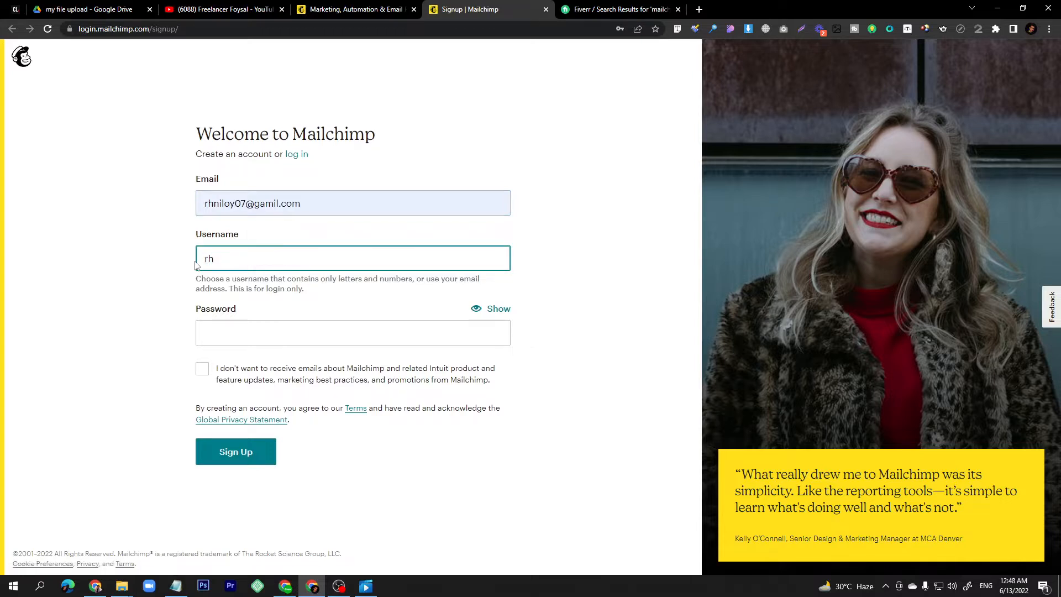
type("niloyuu")
key("BackSpace")
type("y07")
Step: Fill in the saved account password, opt out of Mailchimp marketing emails and submit the sign-up form
left_click(220, 330)
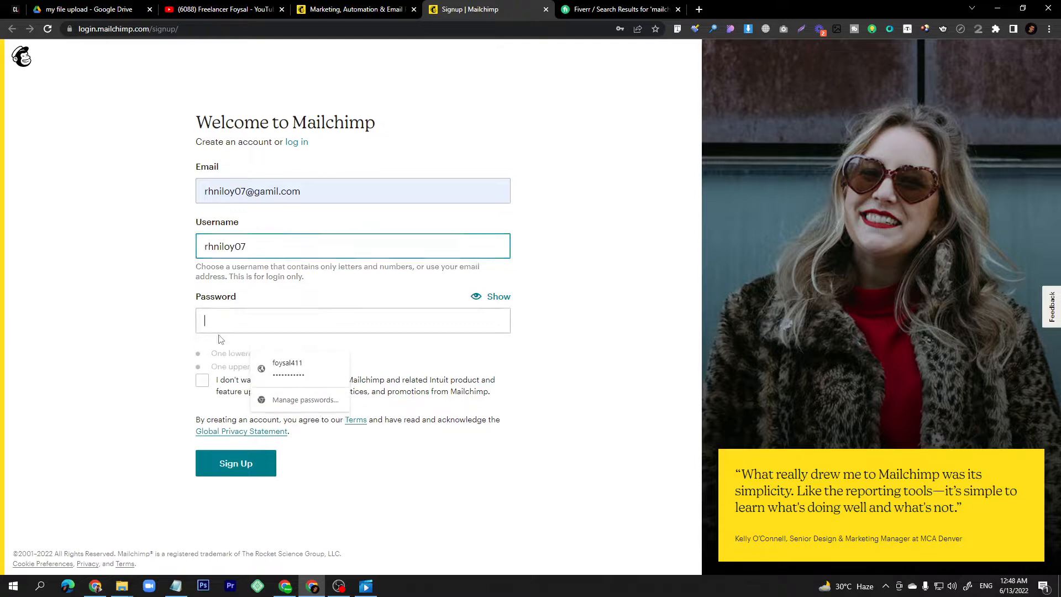
left_click(302, 373)
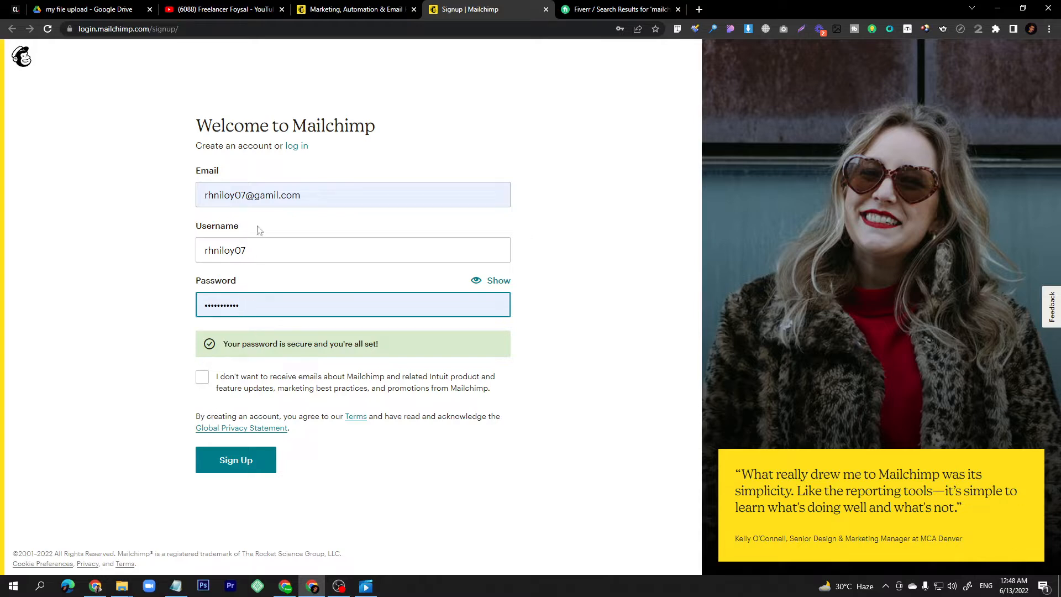
left_click(203, 381)
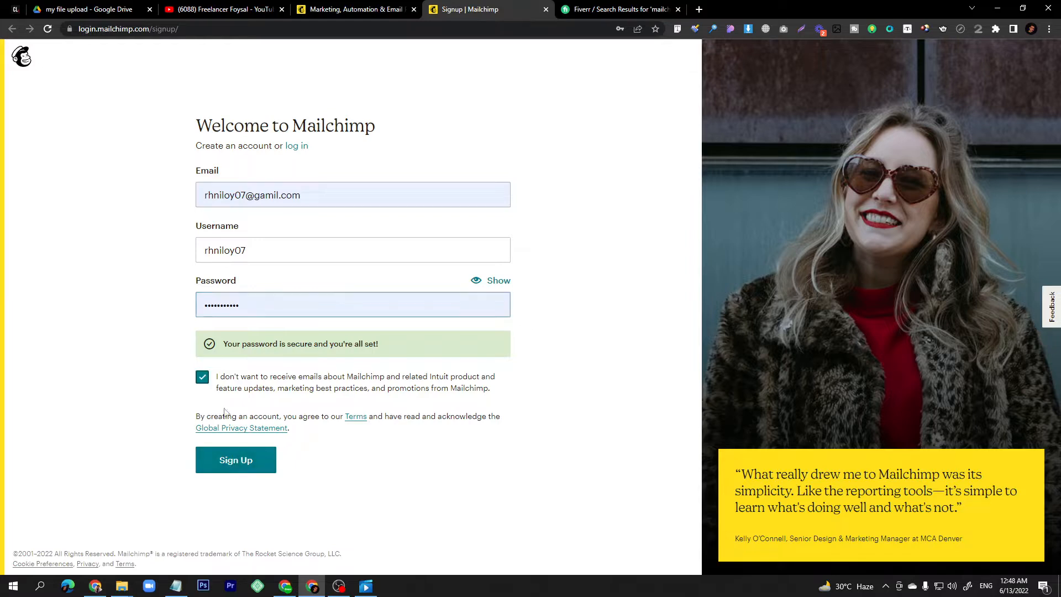
left_click(233, 468)
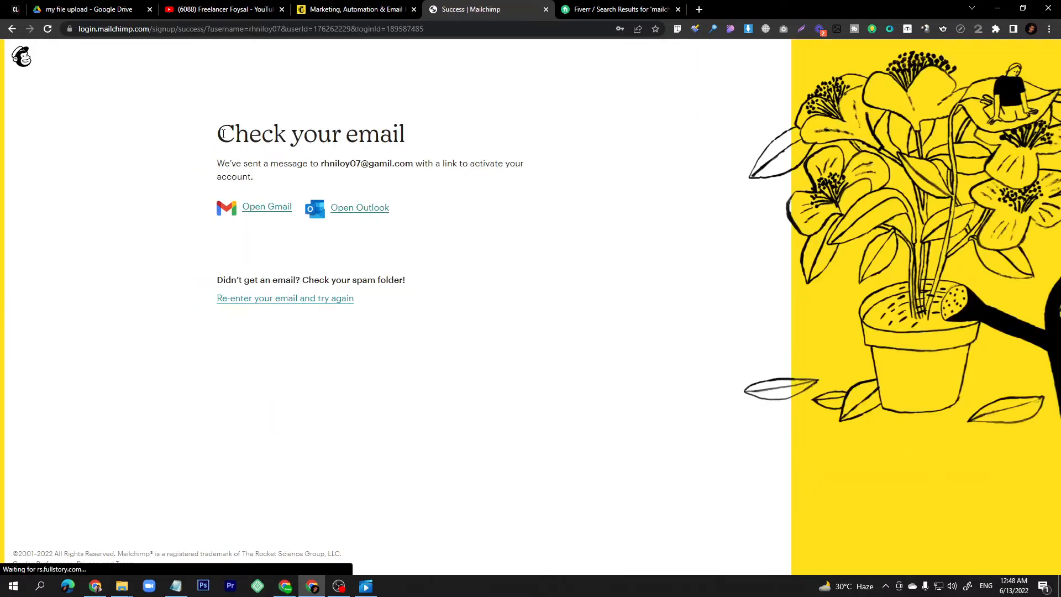
Step: Open the Gmail inbox at gmail.com in a new browser tab
left_click_drag(223, 133, 406, 137)
key("ctrl+t")
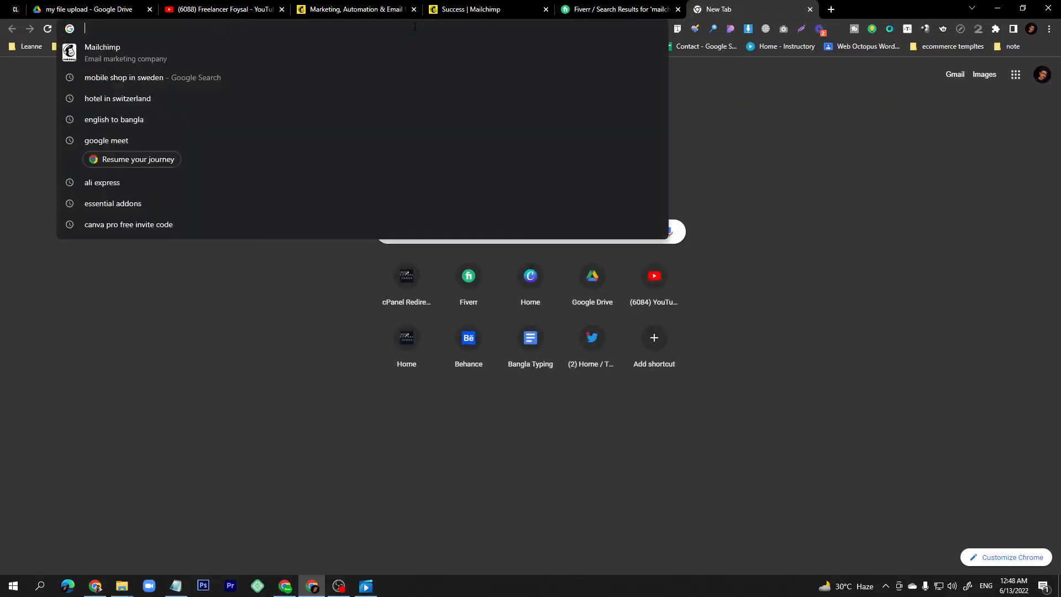
type("gmail.com")
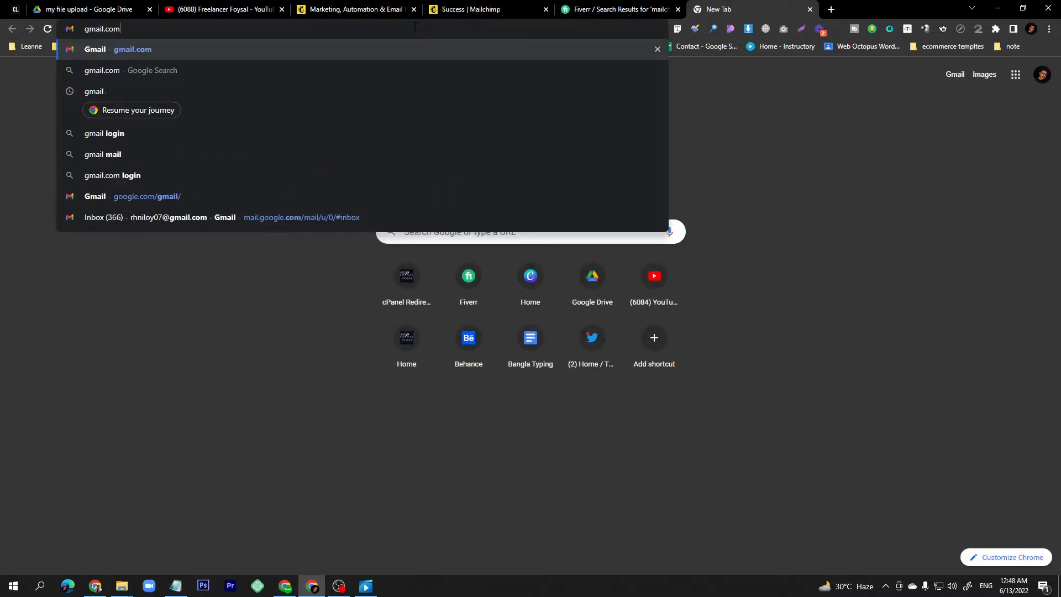
key("Return")
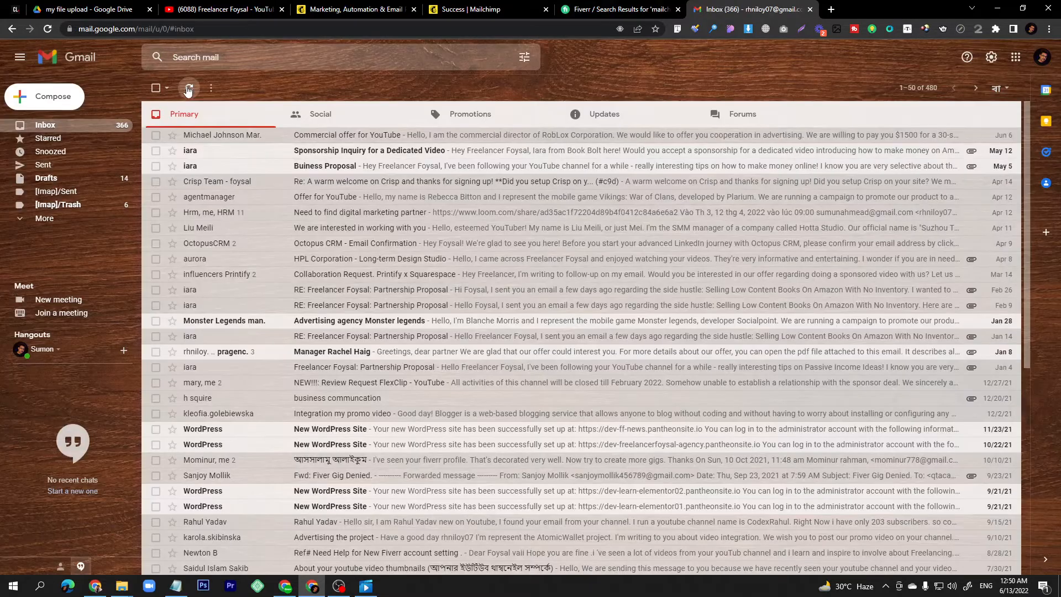
Step: Activate the account from the Mailchimp email in the Updates category and pass the robot check
left_click(656, 119)
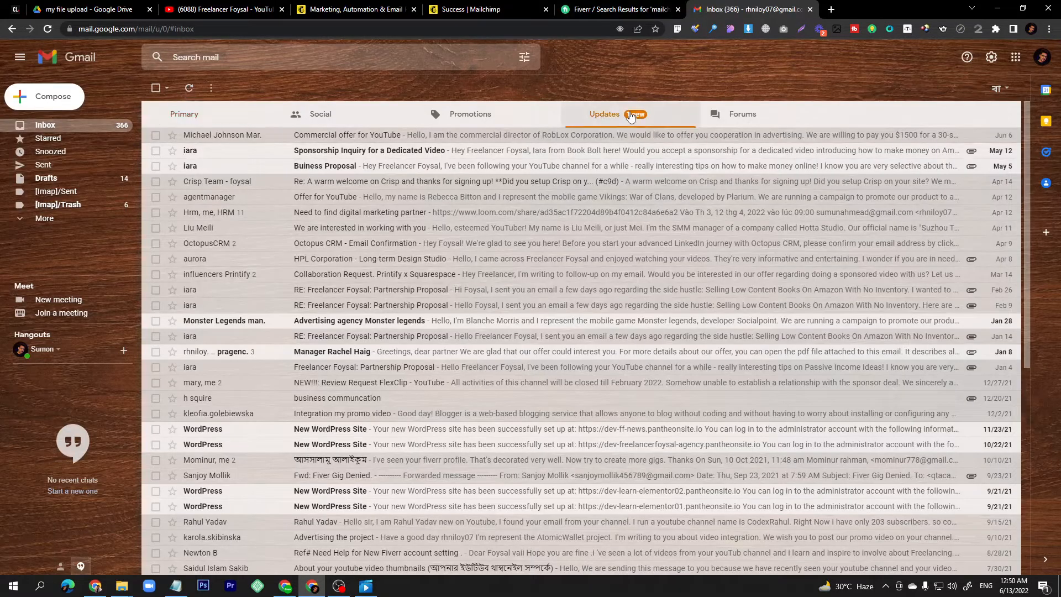
left_click(374, 139)
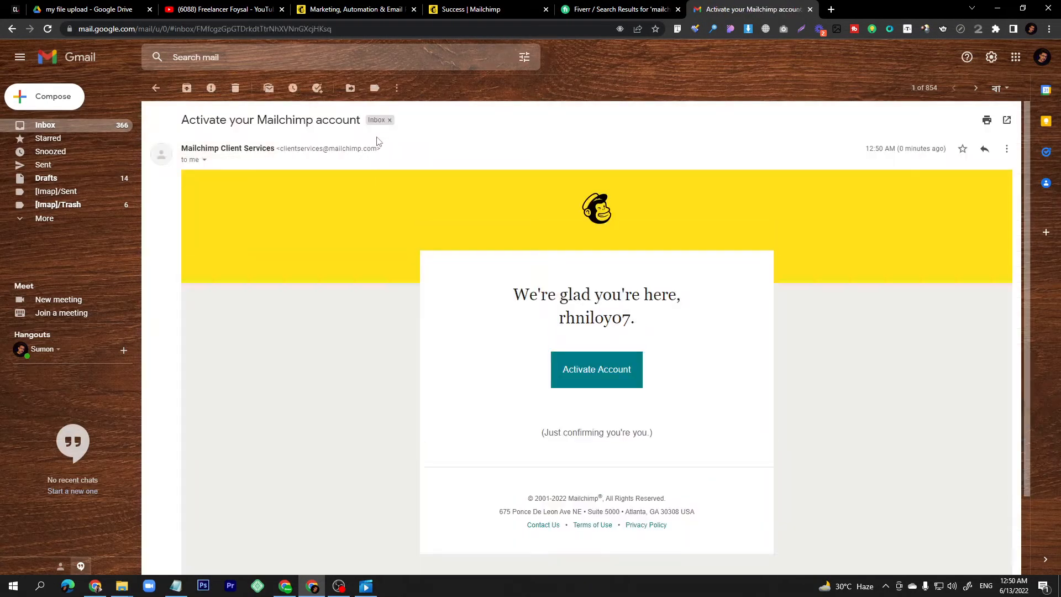
left_click(591, 379)
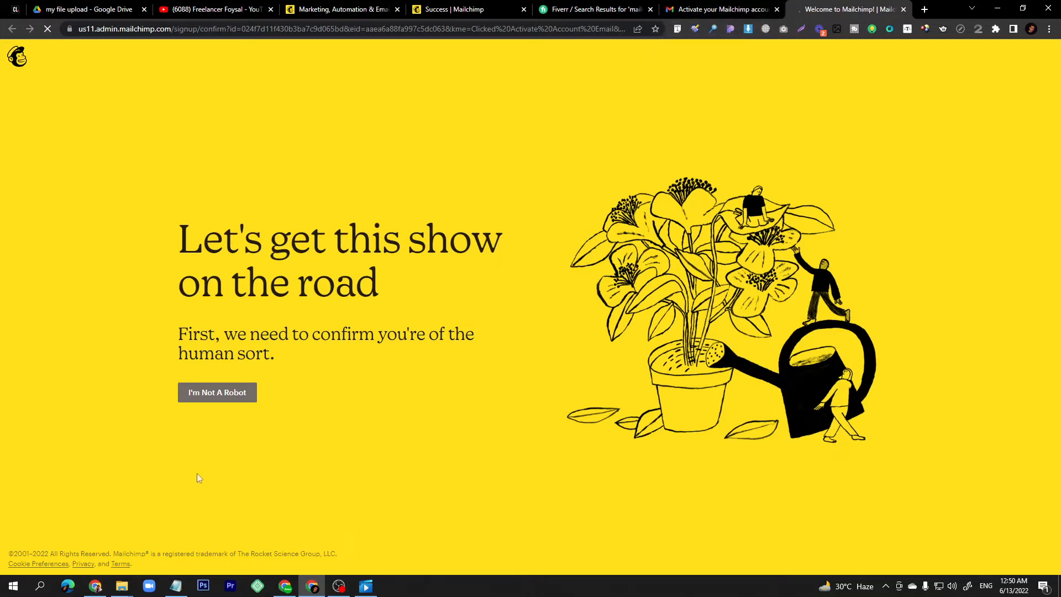
left_click(211, 398)
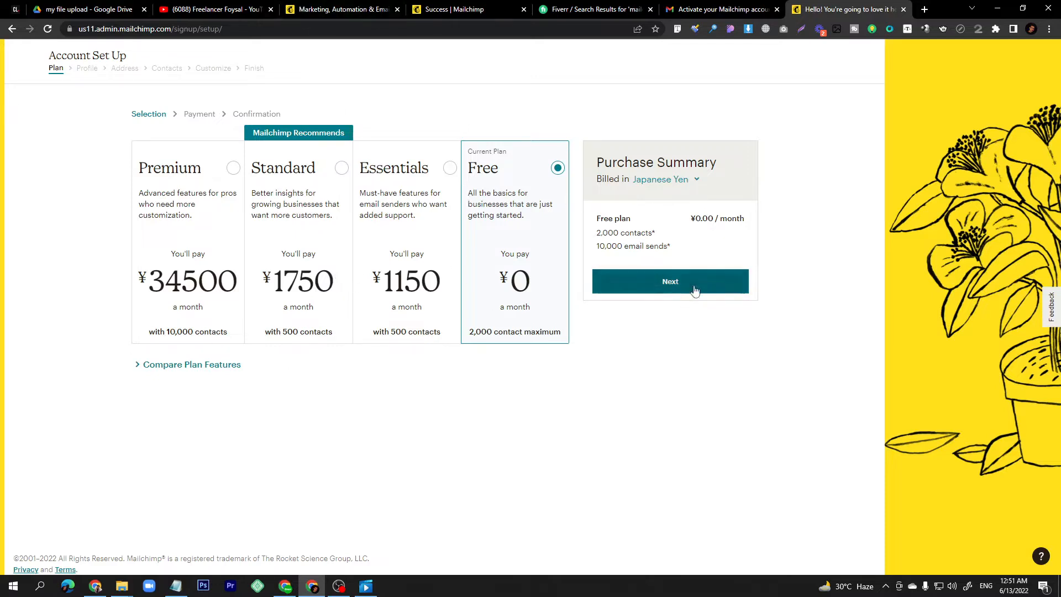
Step: Expand the plan feature comparison and continue the account setup with the Free plan
left_click(206, 366)
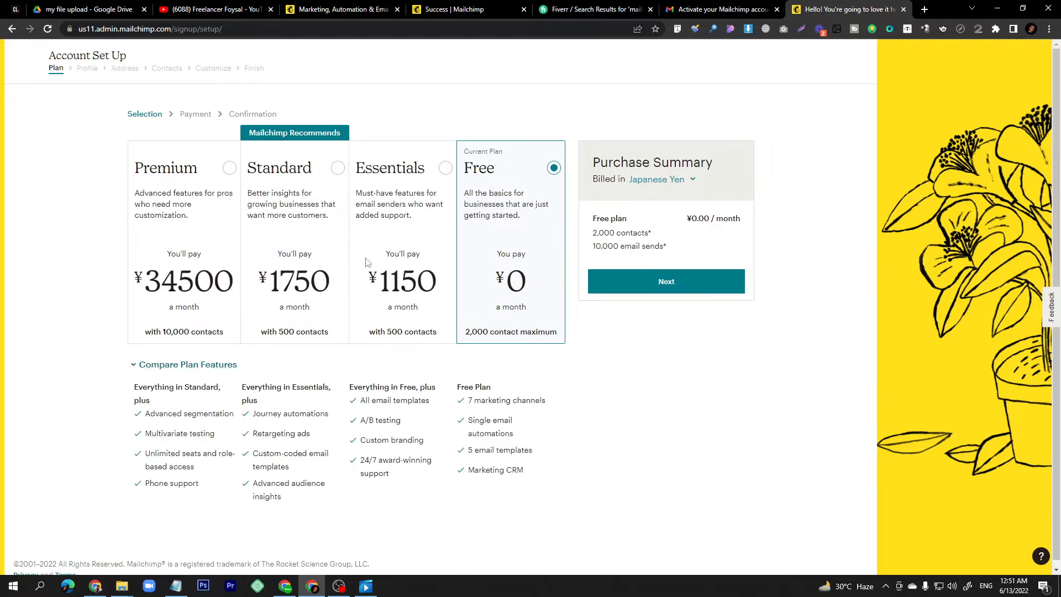
left_click(650, 276)
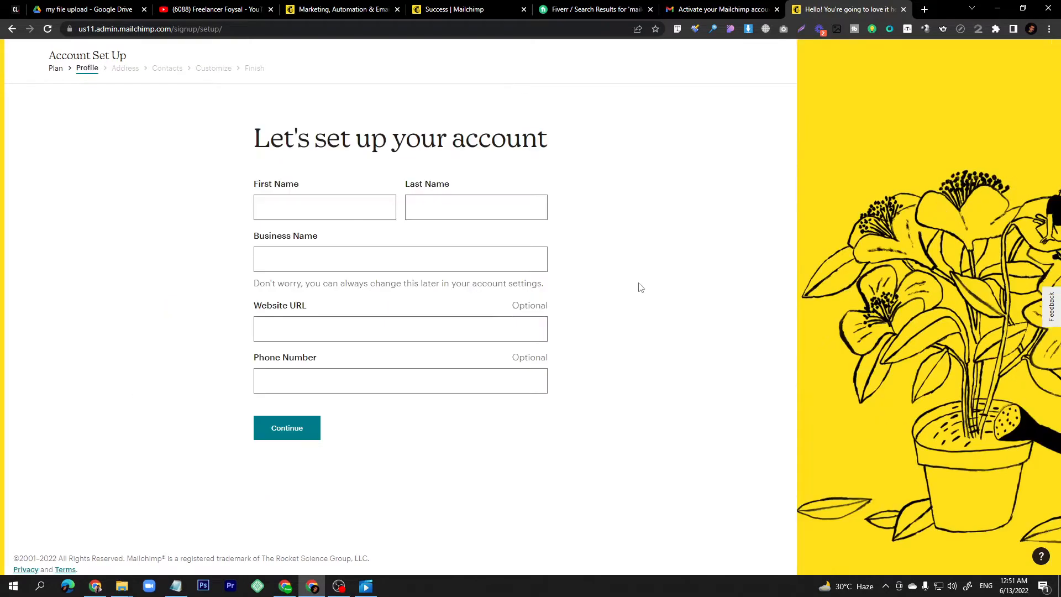
Step: Enter the account owner's first name and last name in the account profile
left_click(313, 208)
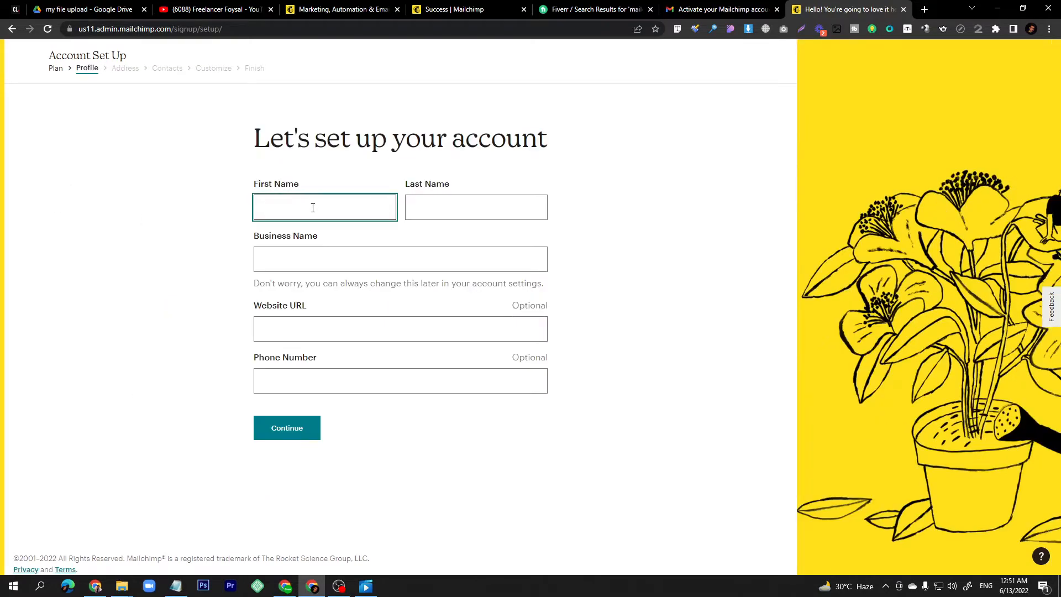
type("foyasl")
type("sal")
key("Tab")
type("jaman")
key("Tab")
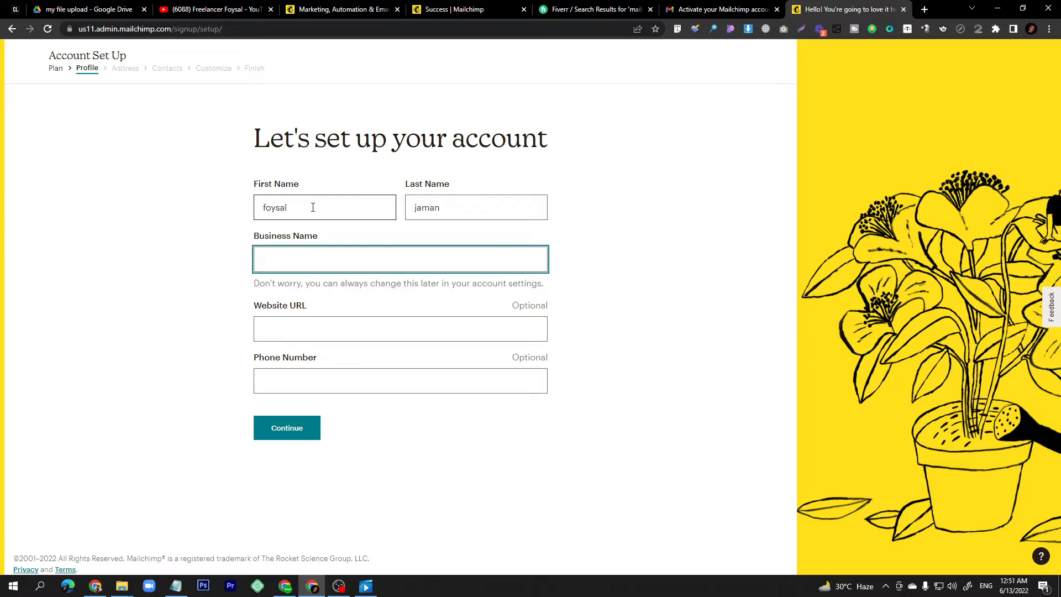
Step: Set the business name to "ff" and enter the owner's website URL
type("gi")
key("BackSpace")
key("BackSpace")
type("b")
left_click(313, 328)
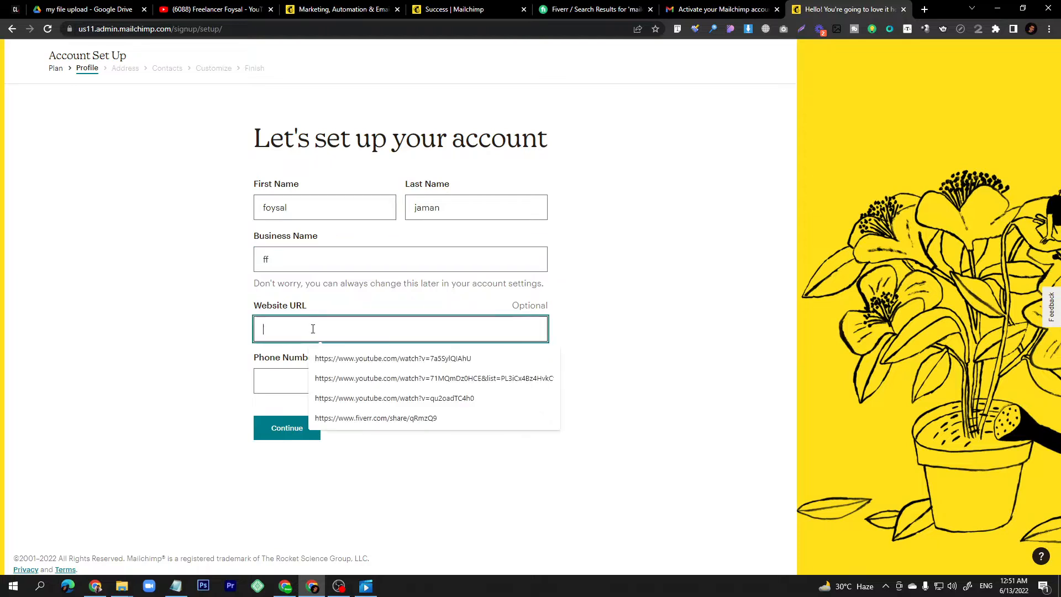
type("www")
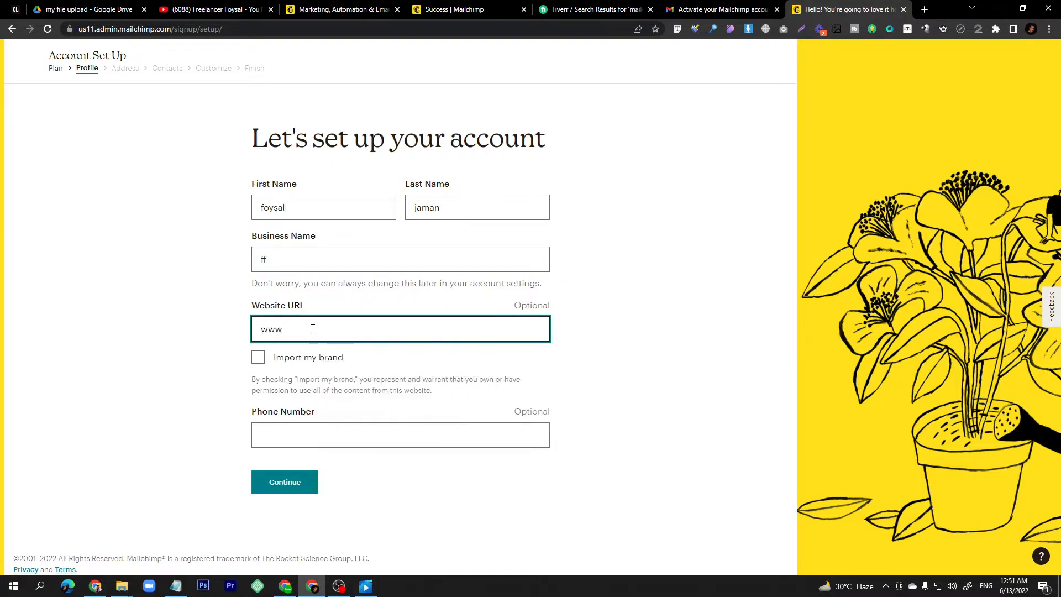
type(".foysaljam")
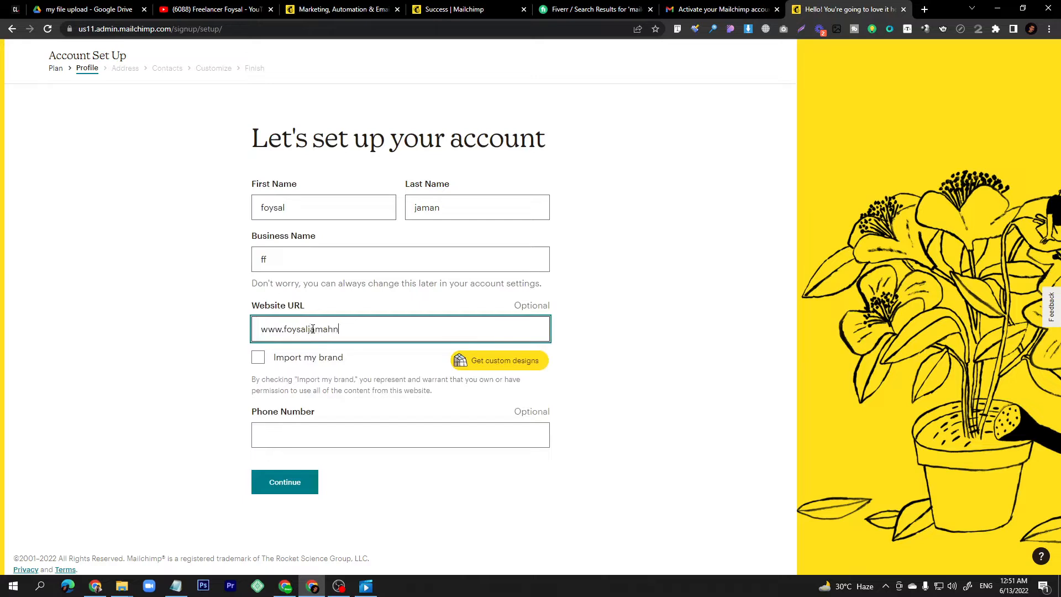
type("an.com")
Step: Fill in the saved phone number and continue to the address page of the setup
left_click(320, 435)
left_click(329, 464)
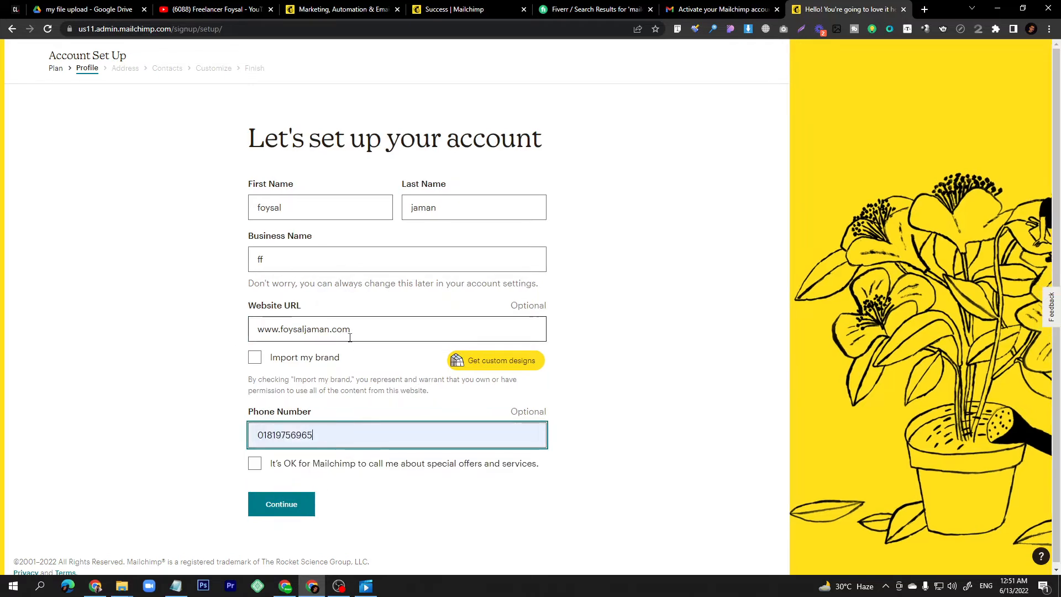
left_click(284, 506)
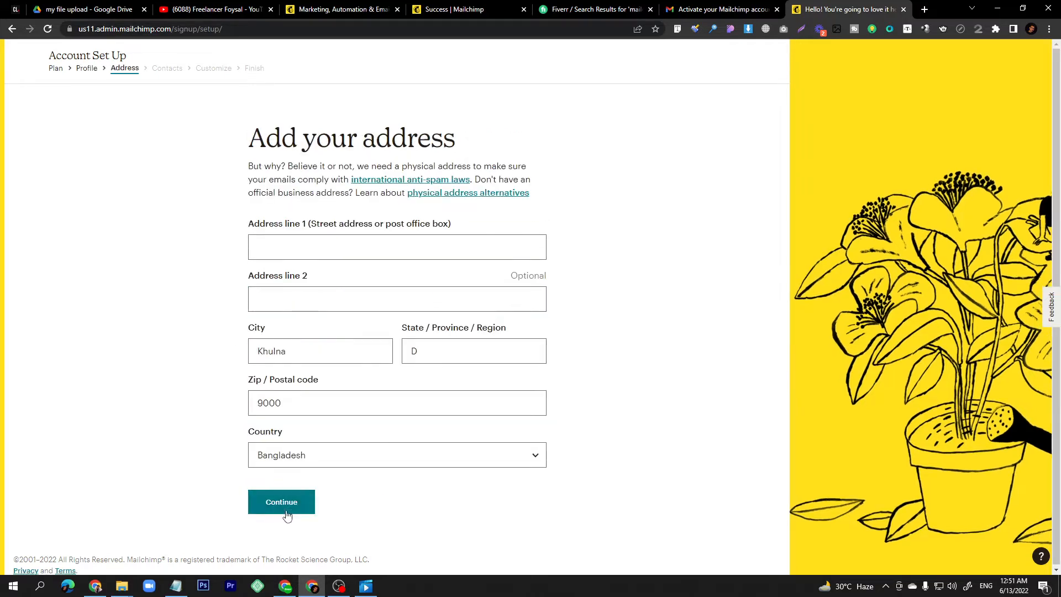
Step: Fill in both street address lines and continue to the contacts page of the setup
left_click(357, 247)
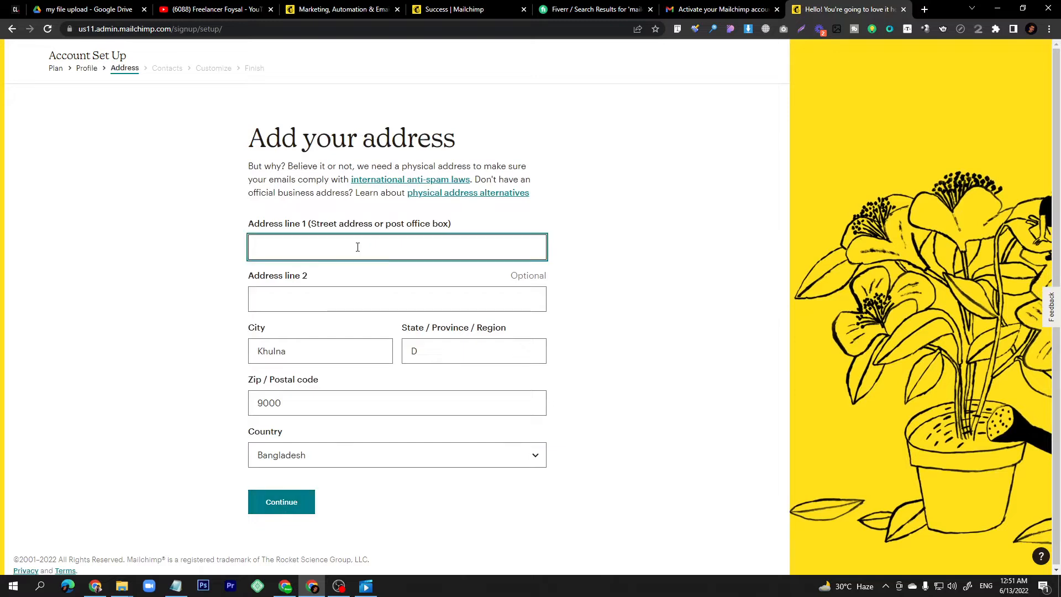
type("khulna")
key("Tab")
type("kh")
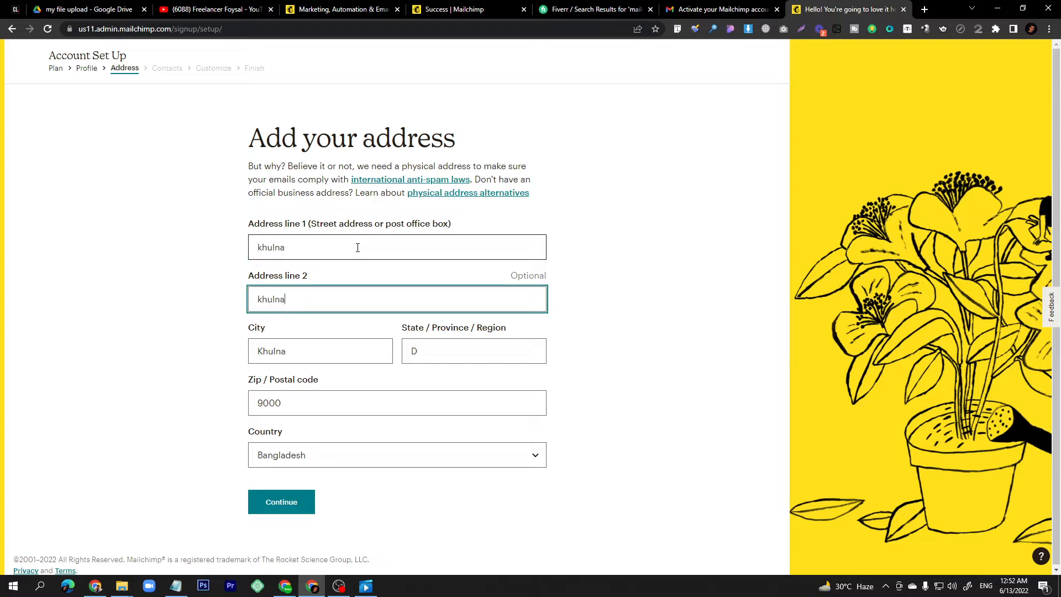
left_click(284, 508)
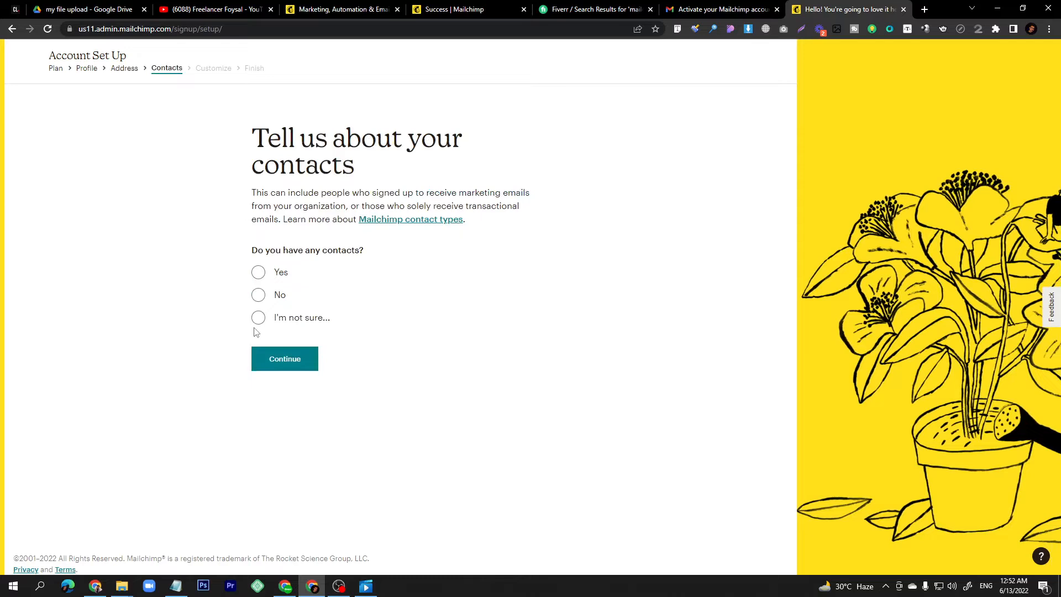
Step: Answer No to having contacts, and state that Products are sold through "Our own website or e-commerce store"
left_click(277, 298)
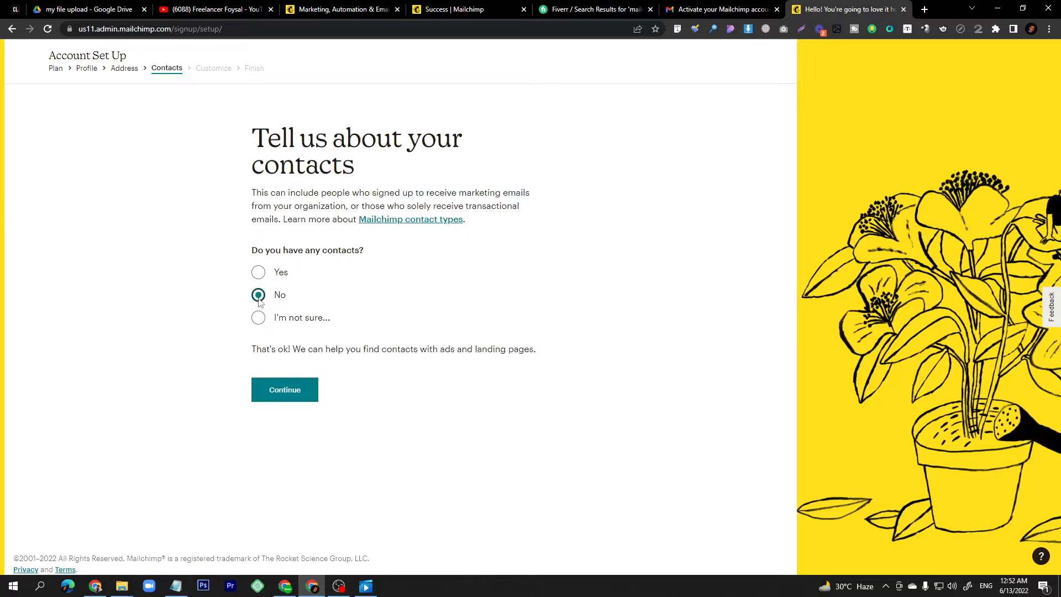
left_click(287, 399)
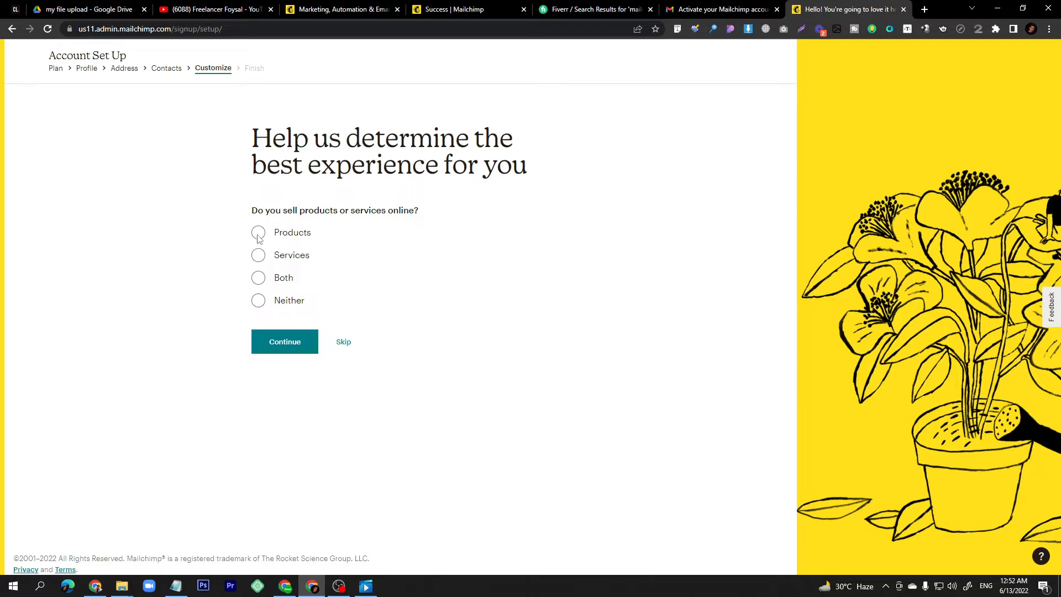
left_click(258, 232)
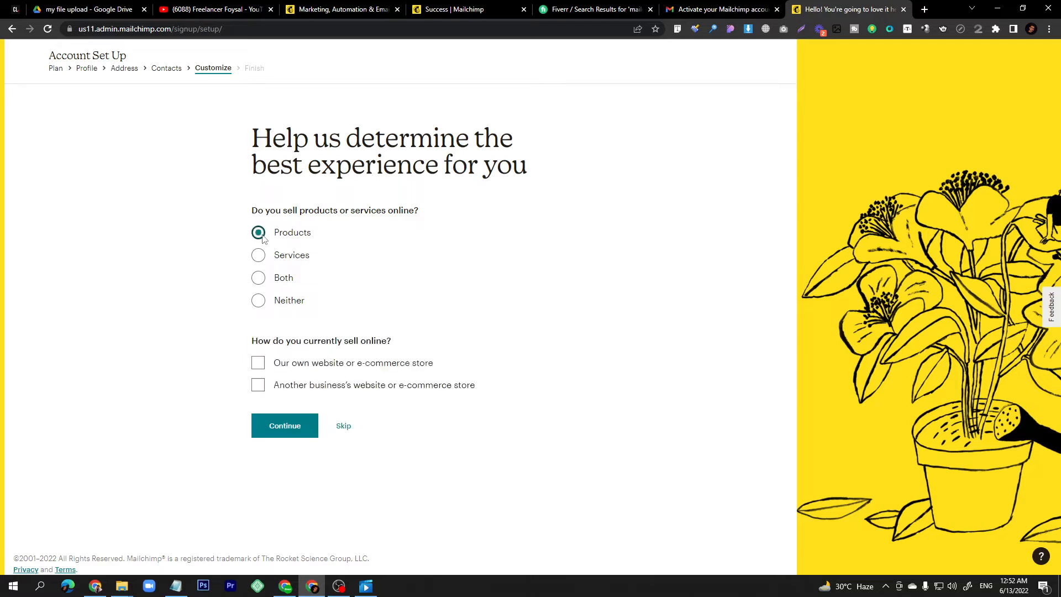
left_click(258, 362)
left_click(293, 429)
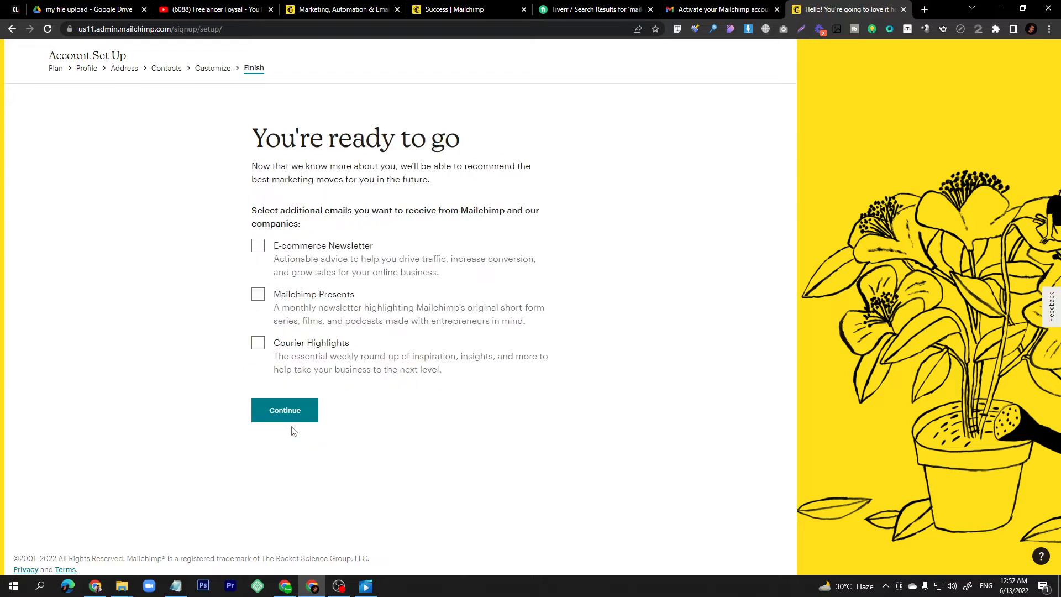
Step: Opt in to the E-commerce Newsletter and Mailchimp Presents emails and finish the account setup
left_click(258, 246)
left_click(259, 297)
left_click(289, 417)
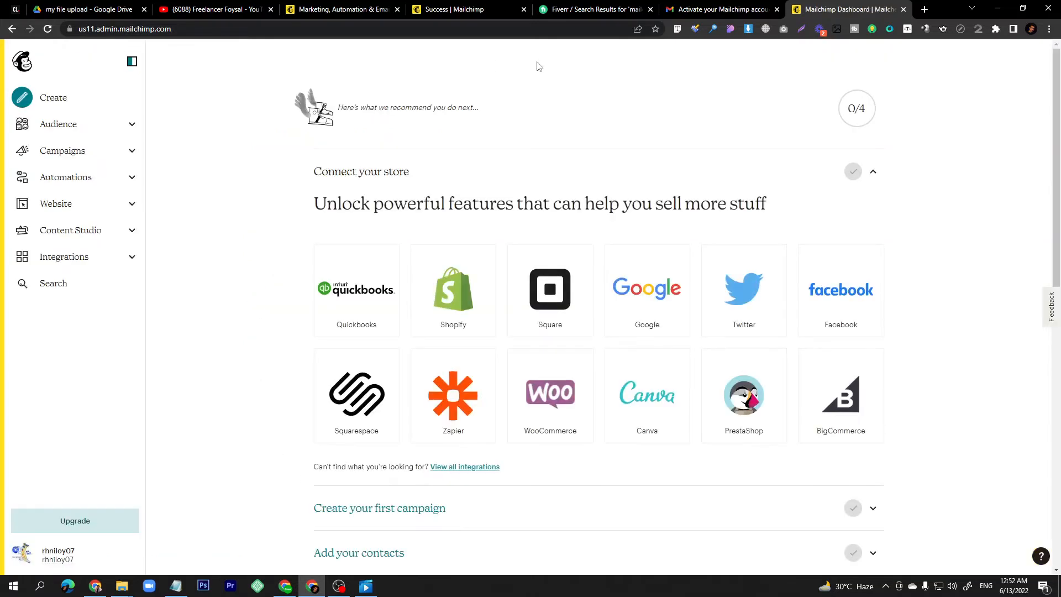
Step: Review the home dashboard's recommendations and the audience dashboard, ending on the campaigns list
scroll(411, 260, "down", 7)
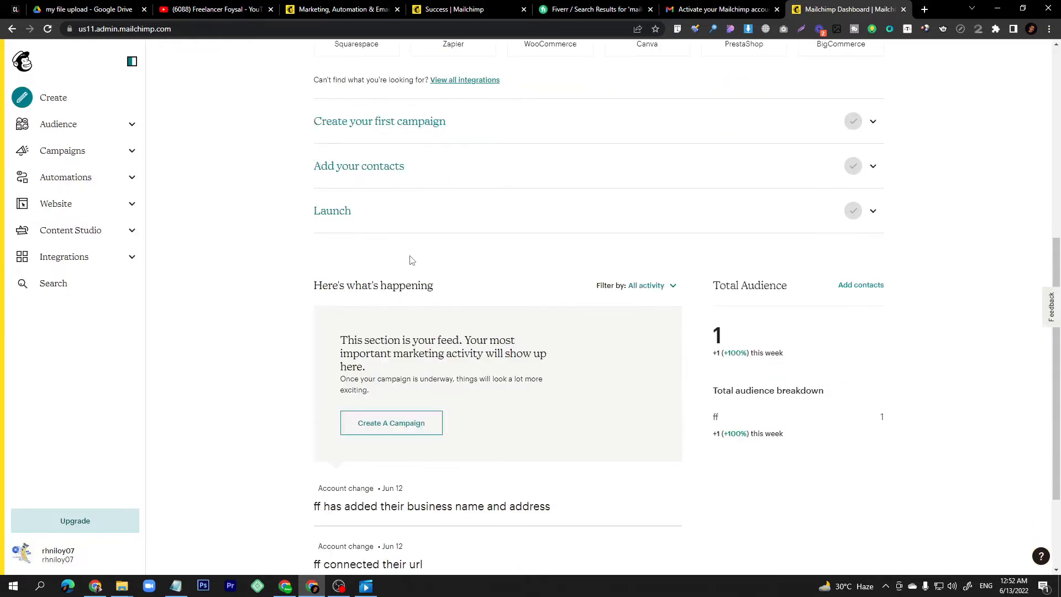
scroll(411, 260, "up", 7)
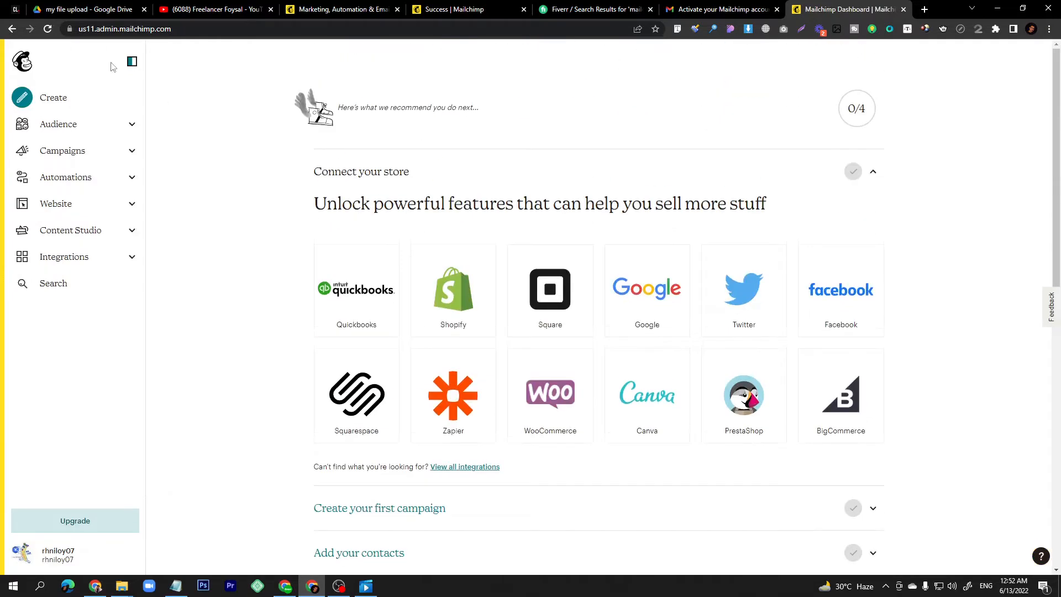
left_click(68, 128)
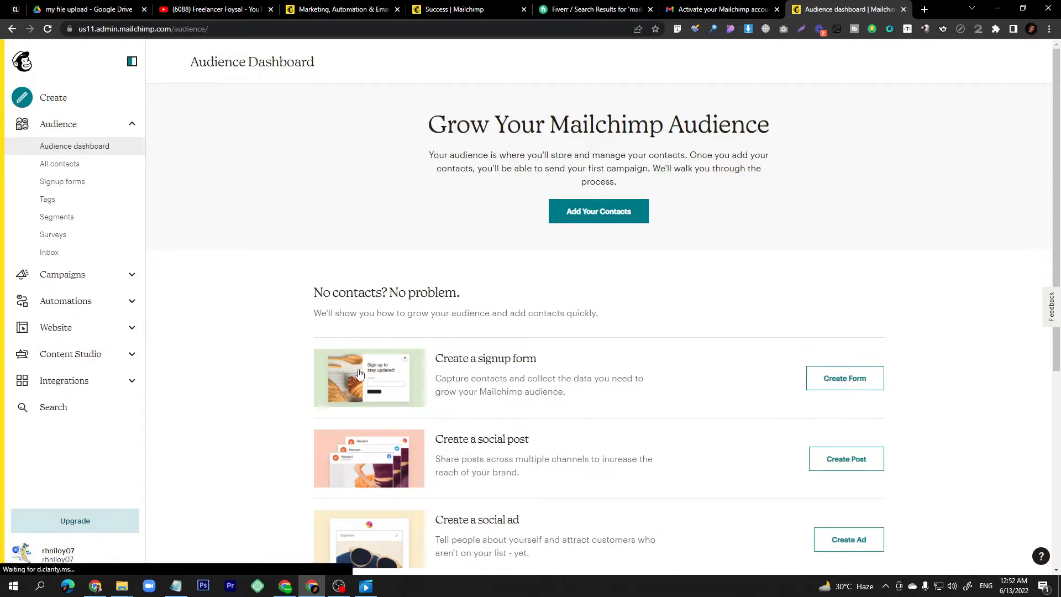
scroll(499, 383, "down", 3)
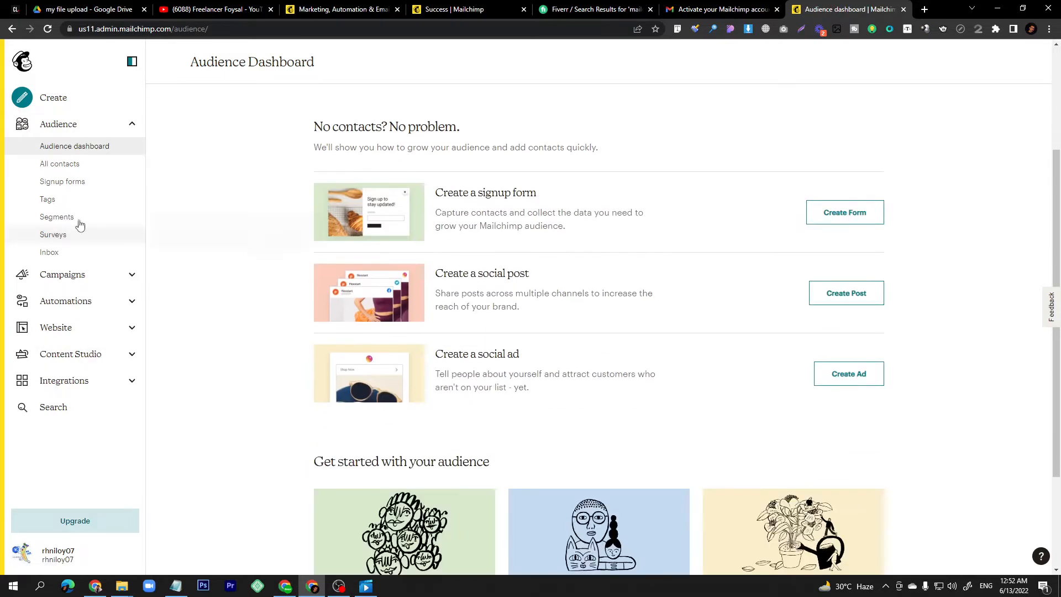
left_click(65, 123)
left_click(78, 158)
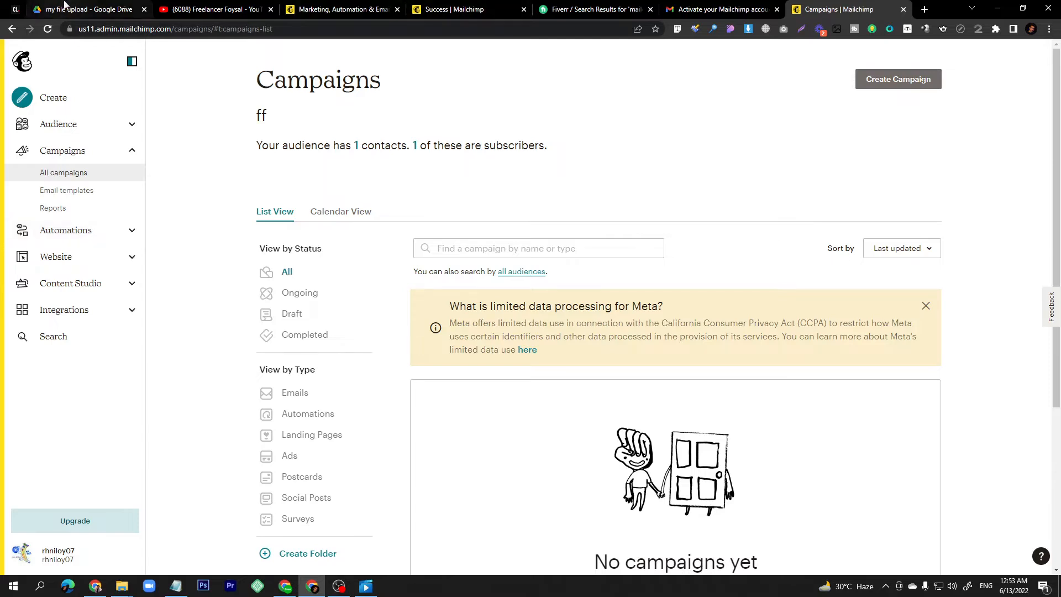
Step: Open the website bestadventurer.com in a new browser tab
left_click(925, 11)
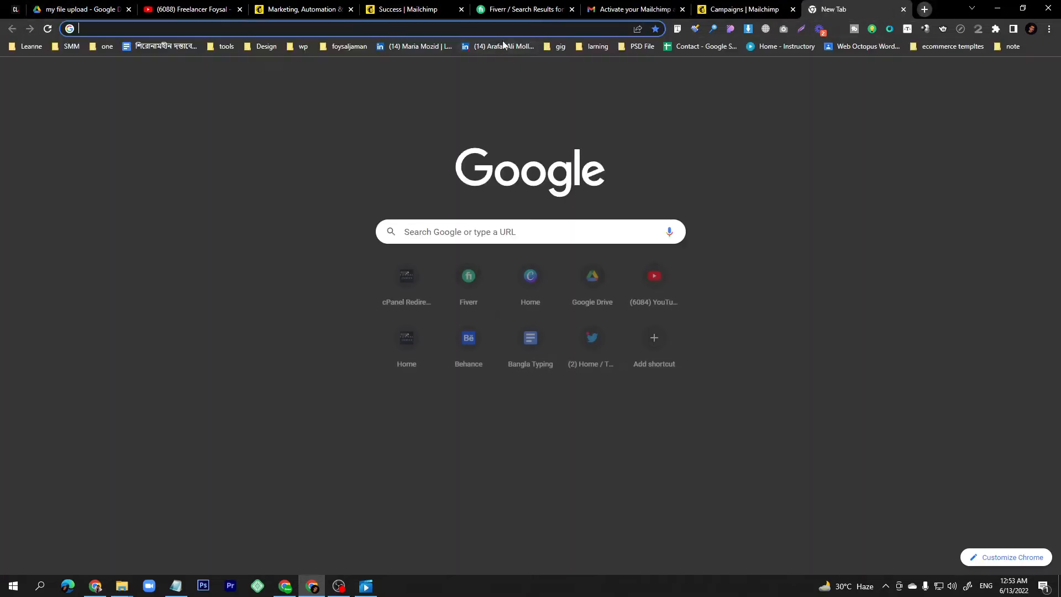
left_click(497, 30)
type("best")
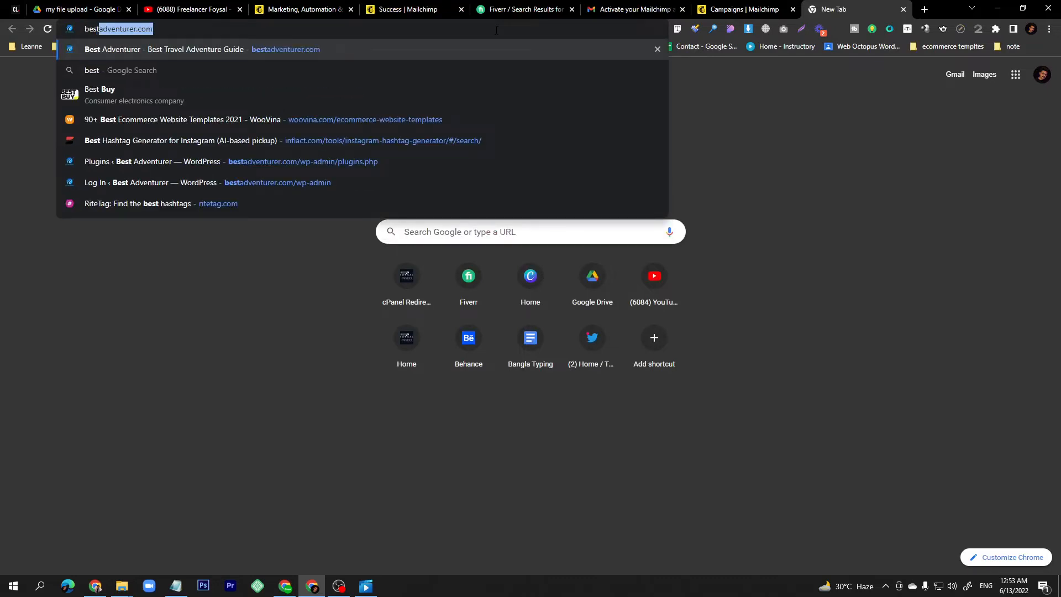
key("Return")
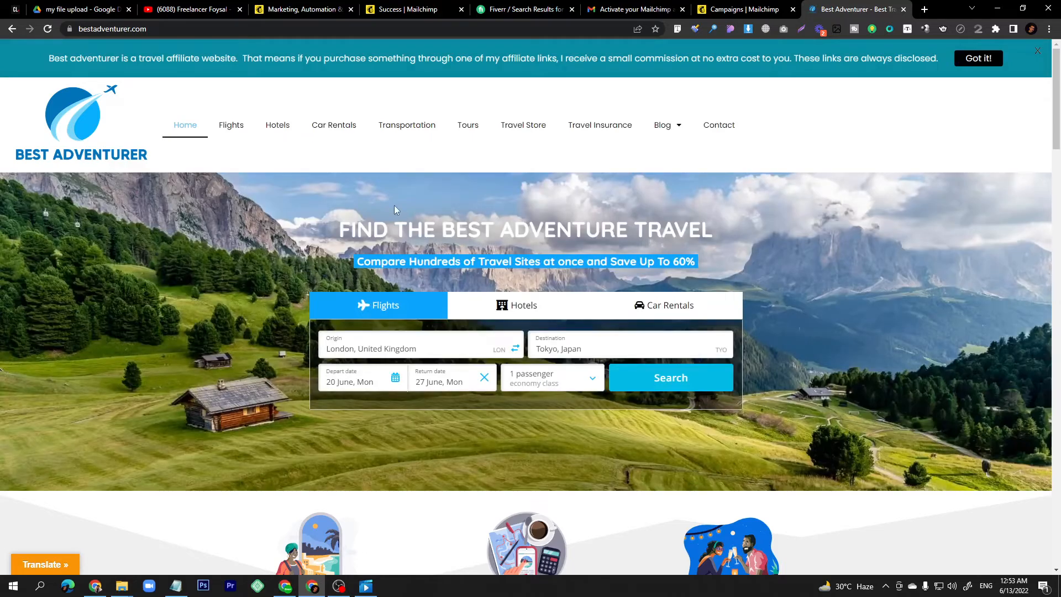
Step: Browse the travel site's home page and examine the name and email fields of its newsletter subscription pop-up
scroll(394, 209, "down", 10)
scroll(394, 209, "down", 3)
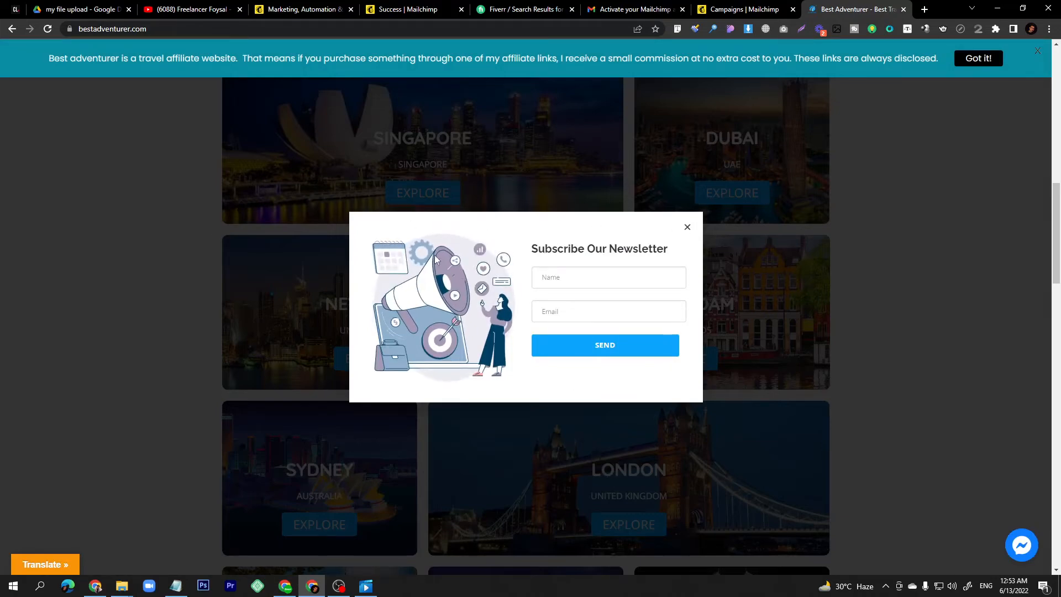
left_click(578, 278)
left_click(548, 310)
left_click(528, 377)
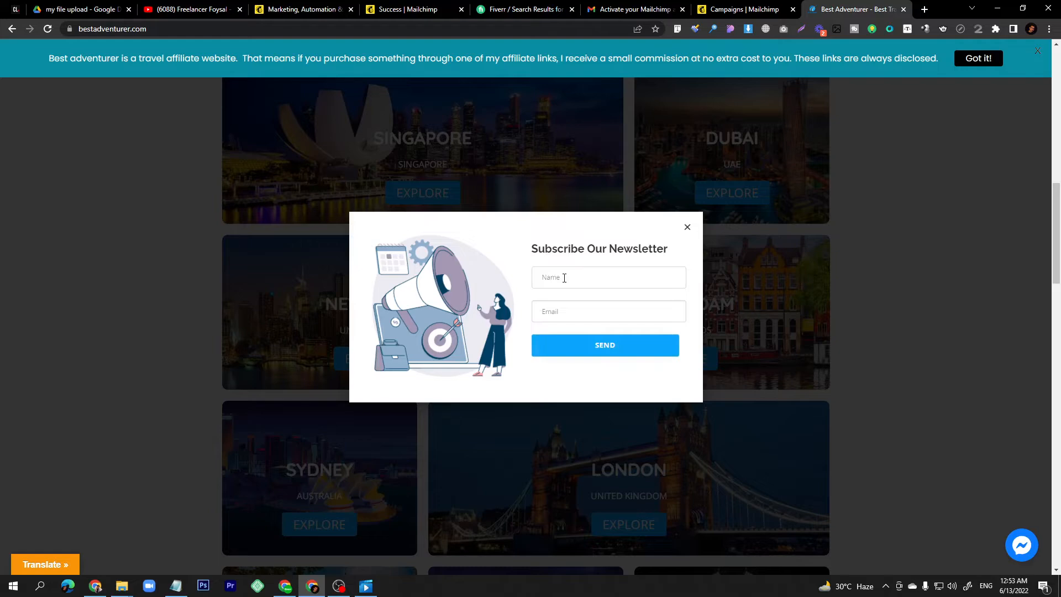
Step: Compare Mailchimp's audience dashboard with the newsletter pop-up on the travel site
left_click(752, 9)
left_click(61, 125)
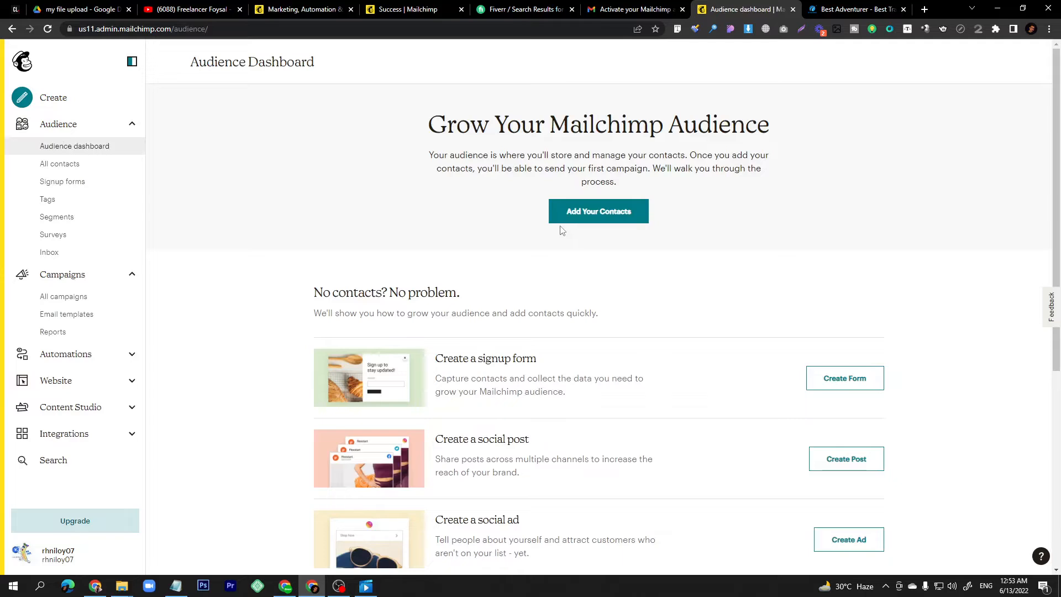
left_click(854, 9)
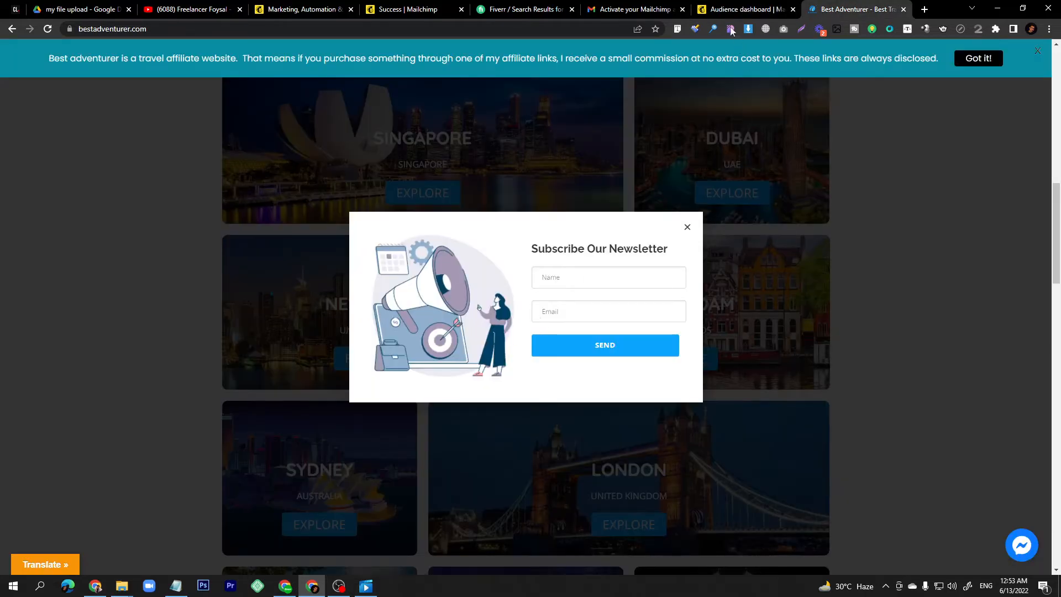
left_click(735, 10)
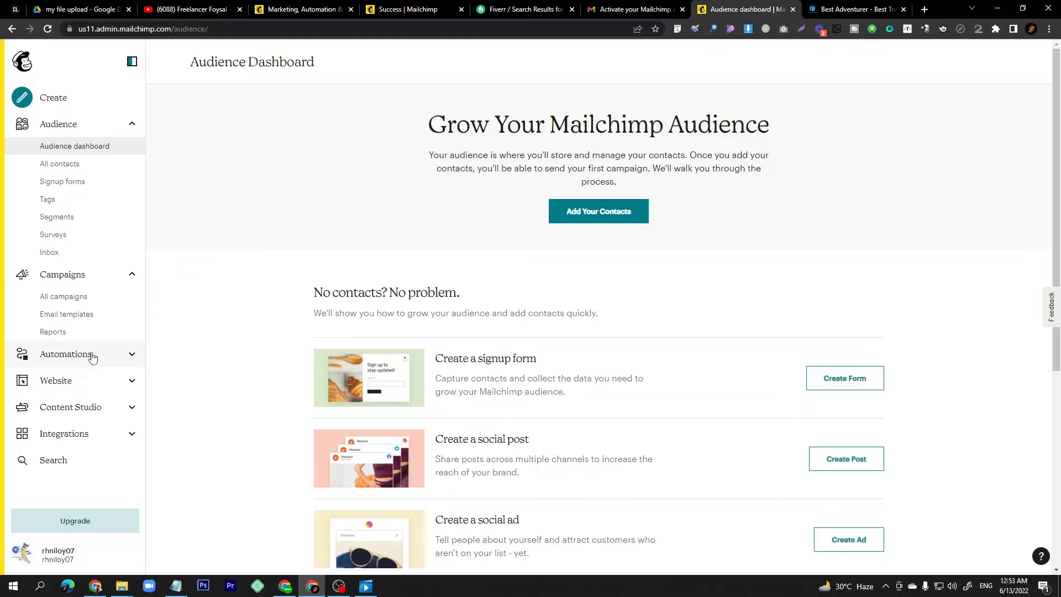
left_click(854, 9)
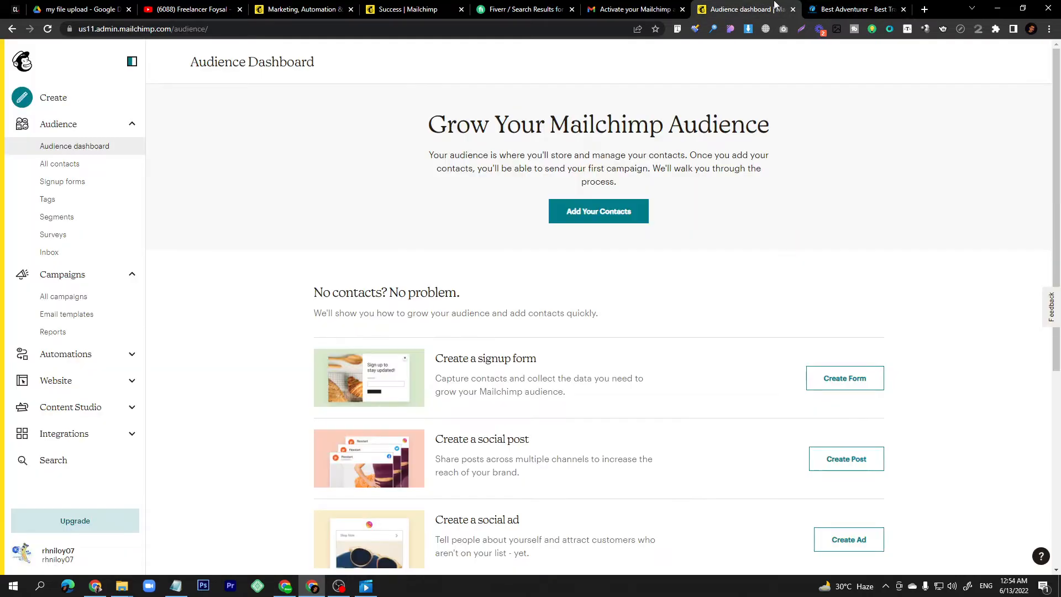
left_click(746, 9)
Step: Examine the Mailchimp account activation email in Gmail as an example of a designed email
left_click(632, 10)
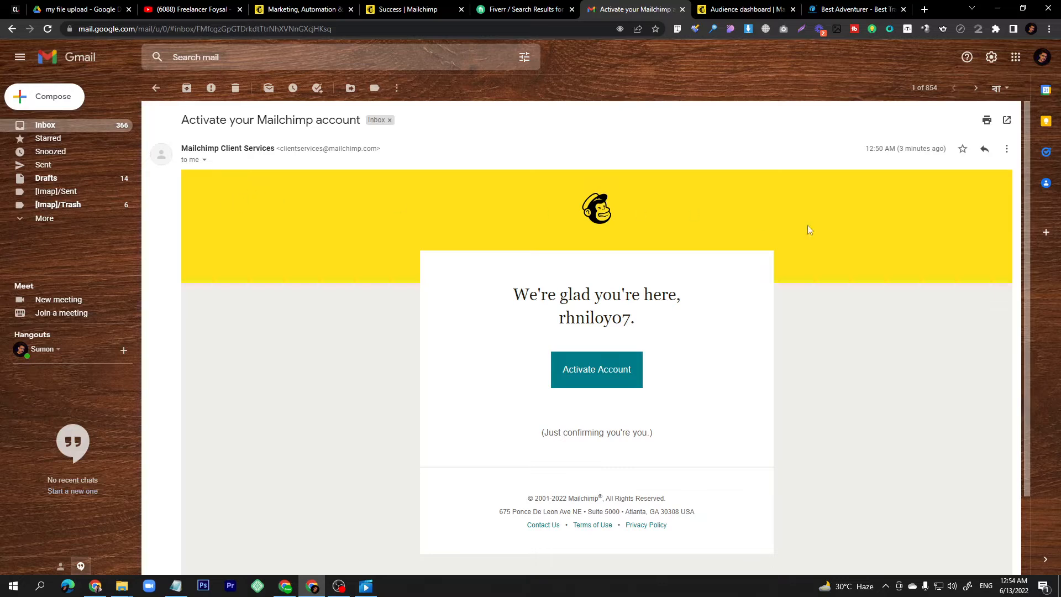
scroll(497, 521, "down", 2)
scroll(717, 315, "up", 2)
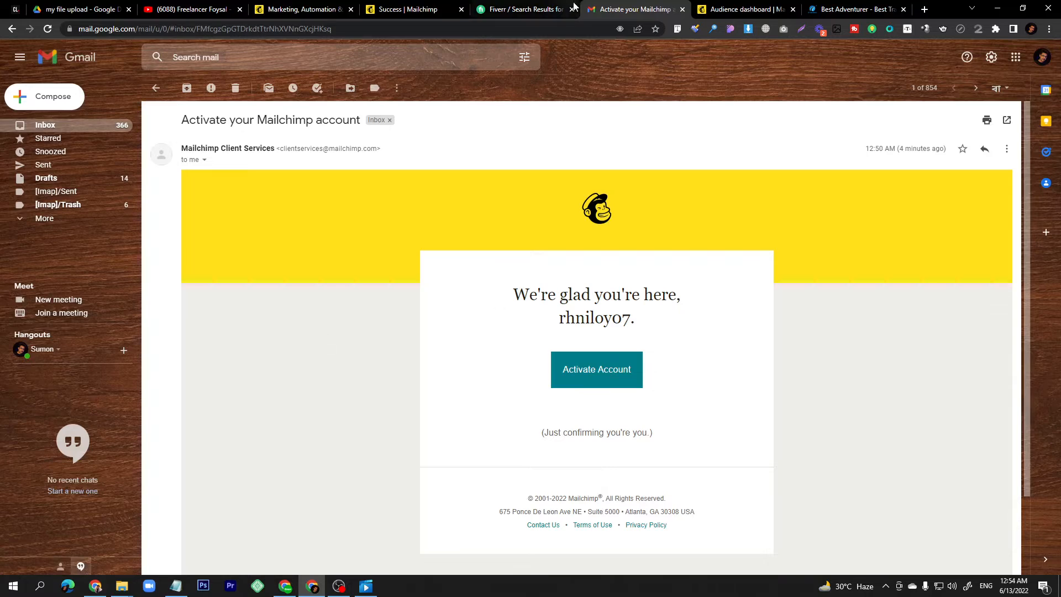
Step: Return to Mailchimp's audience dashboard and look over its signup form, social post and social ad options
left_click(753, 6)
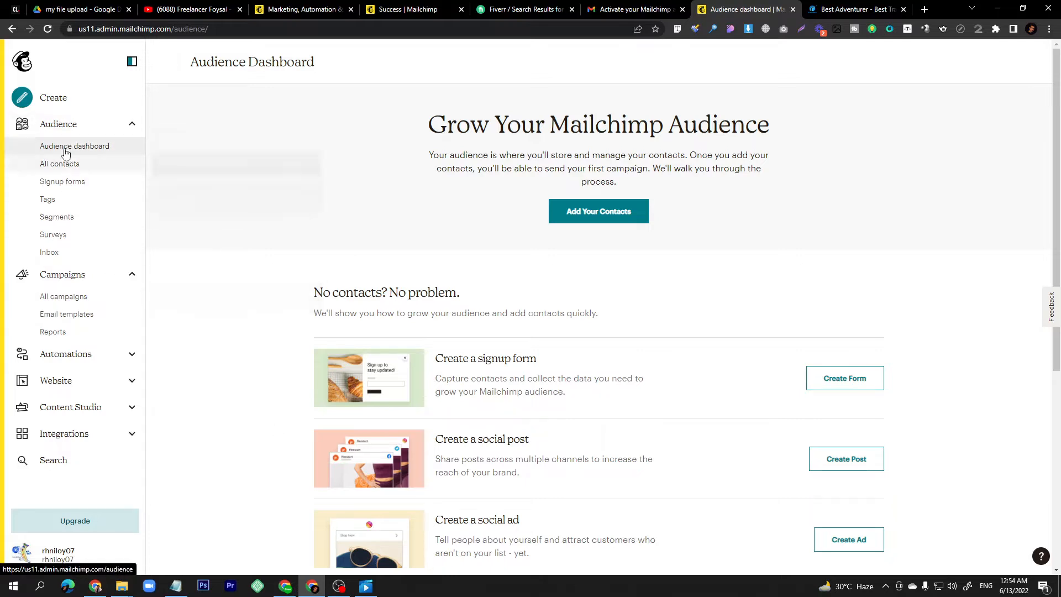
left_click(61, 125)
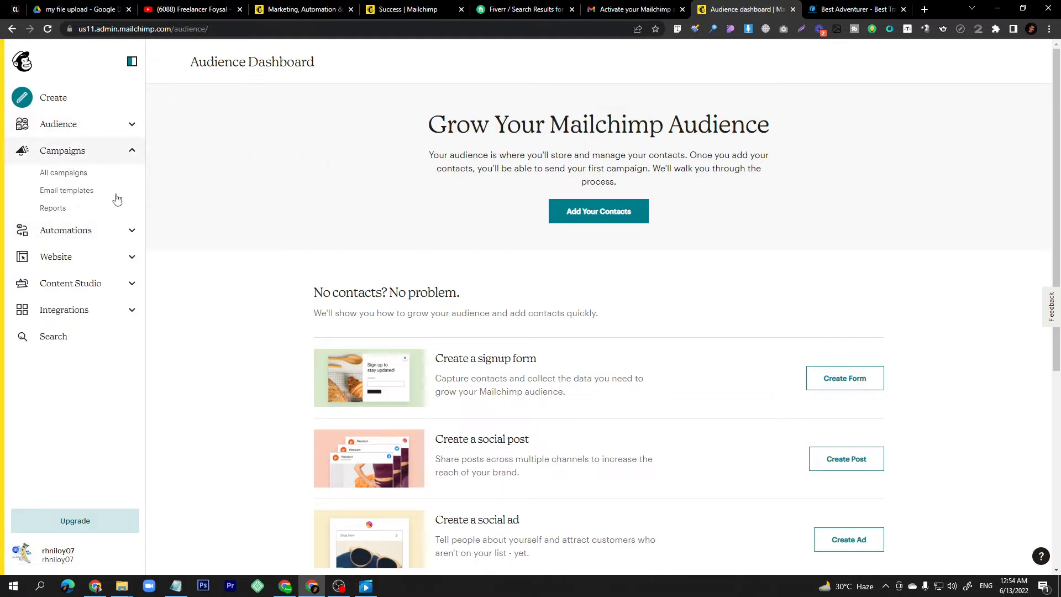
scroll(467, 362, "down", 2)
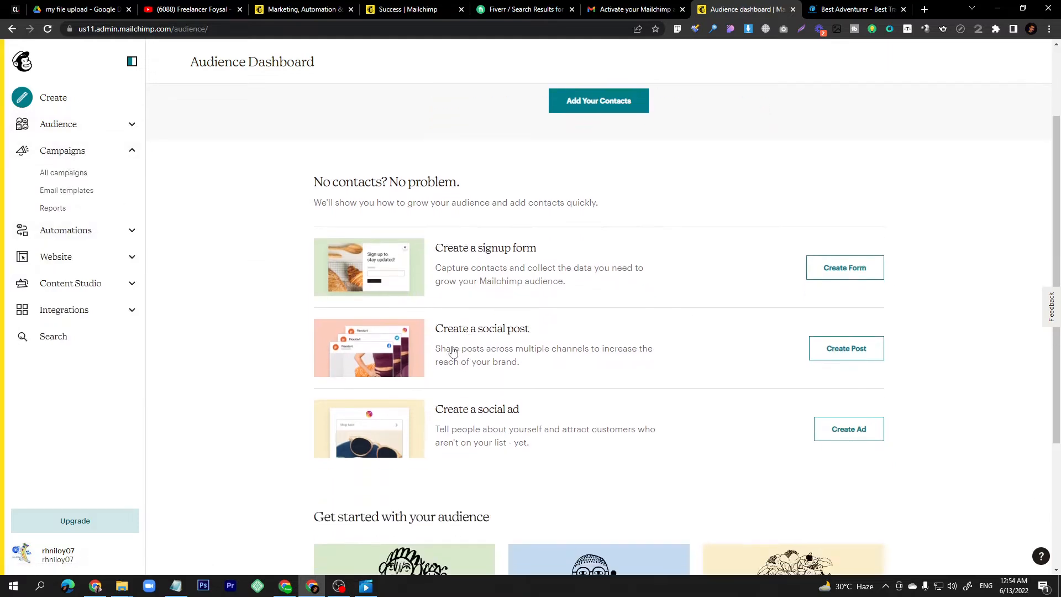
left_click(843, 273)
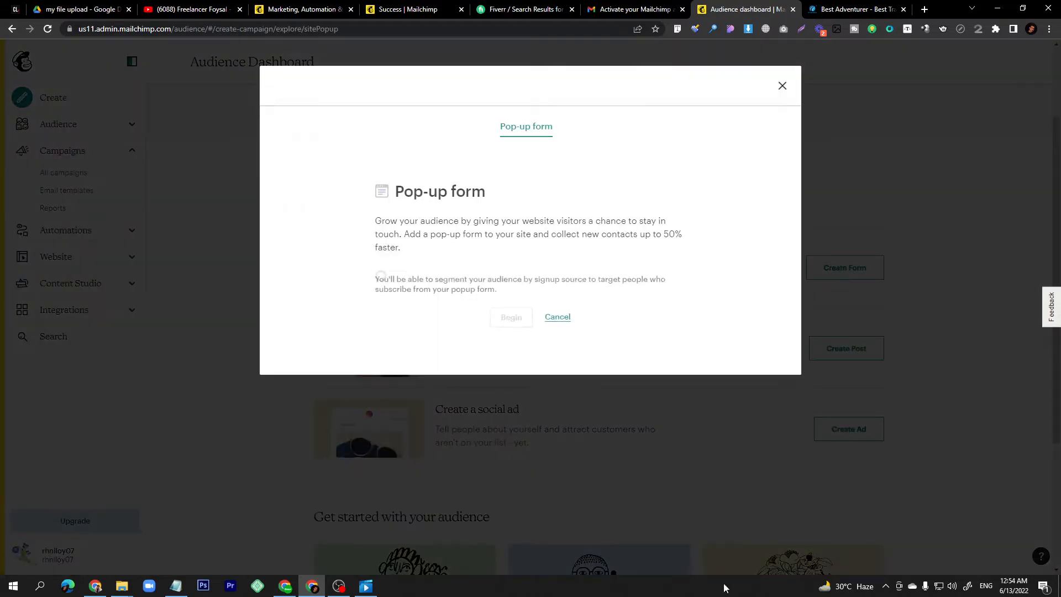
left_click(419, 274)
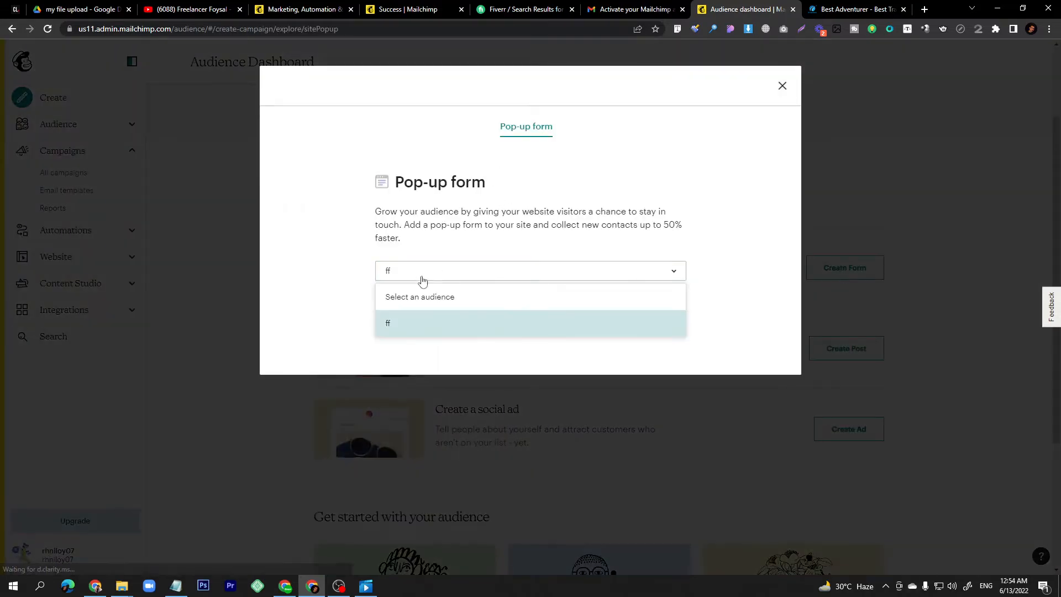
left_click(326, 294)
left_click(415, 273)
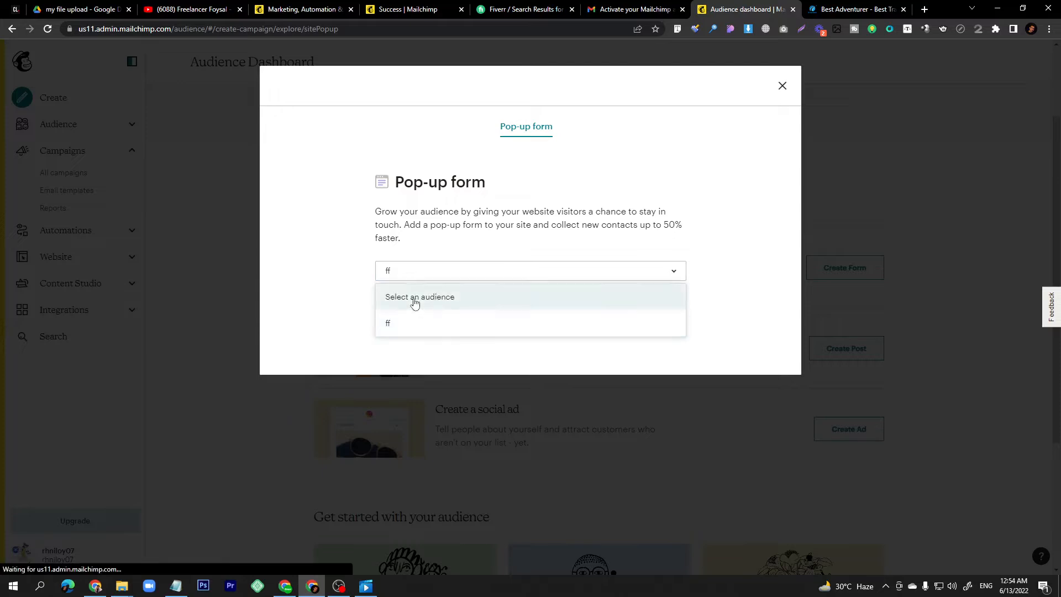
left_click(411, 323)
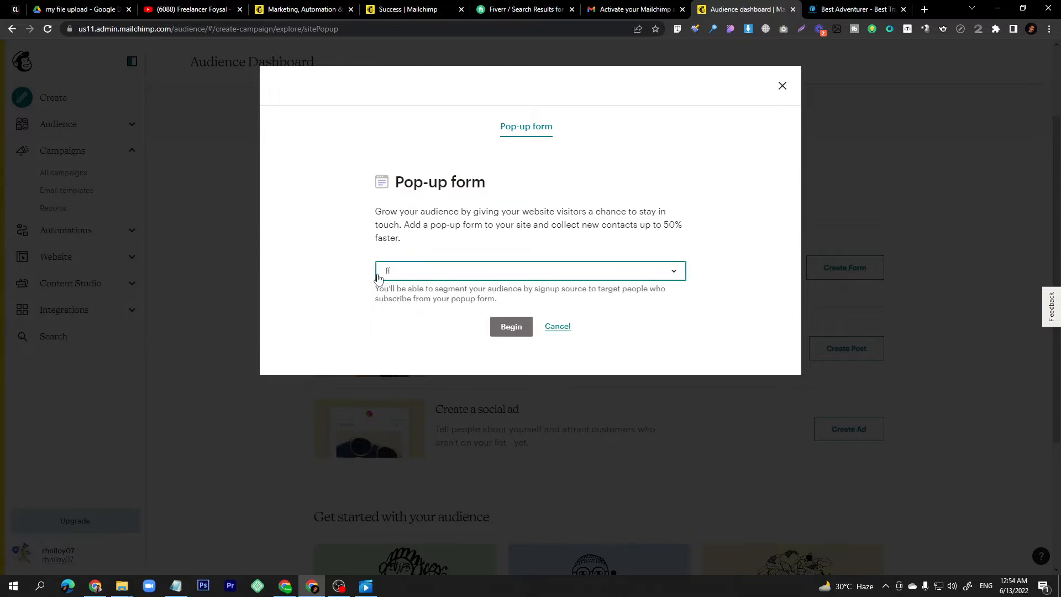
left_click(525, 332)
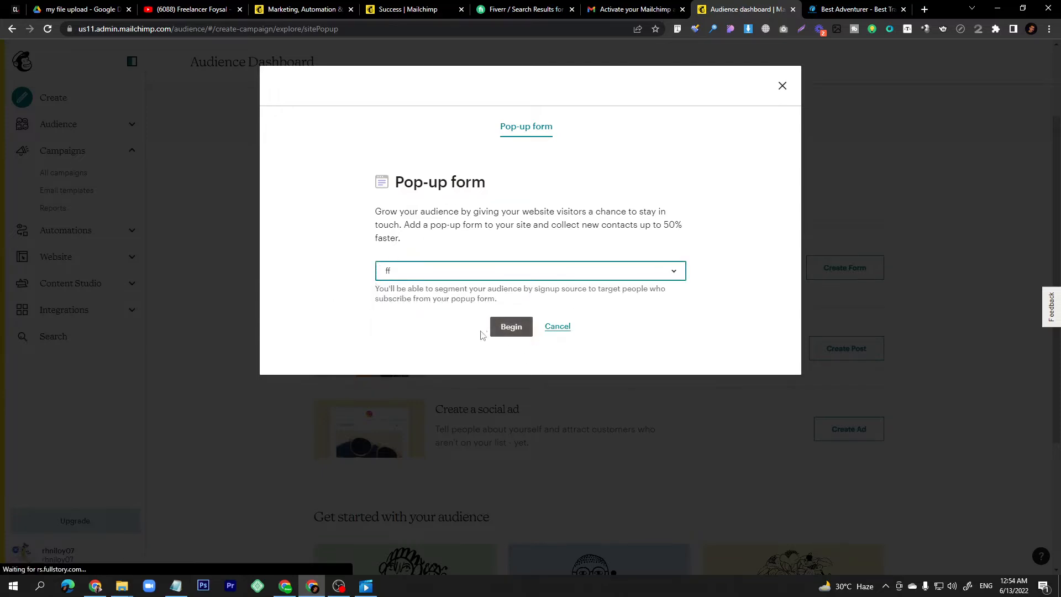
left_click(783, 88)
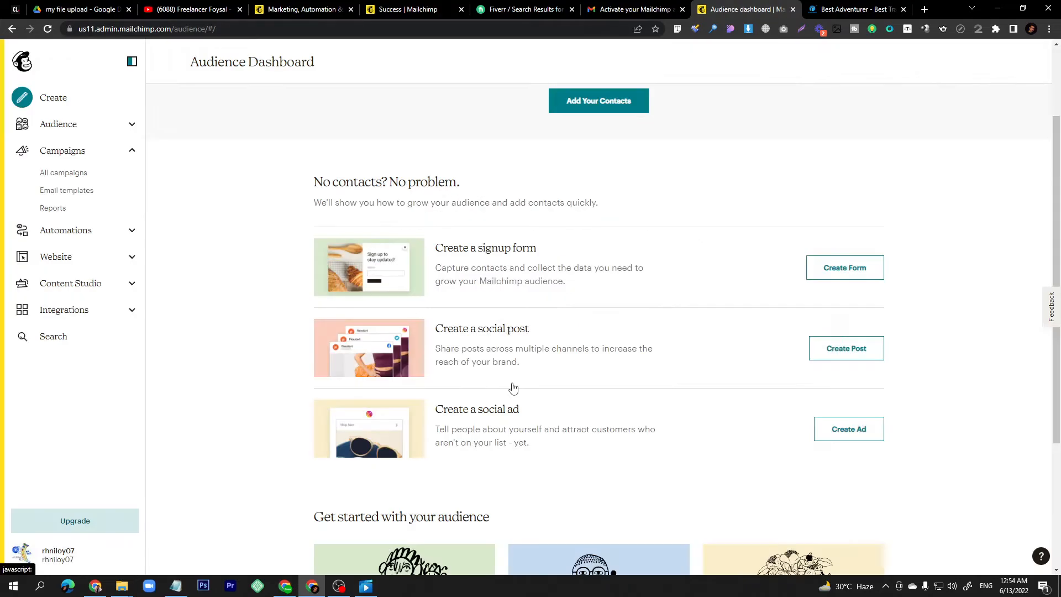
Step: Open the email templates area under campaigns and start creating a new template
left_click(75, 180)
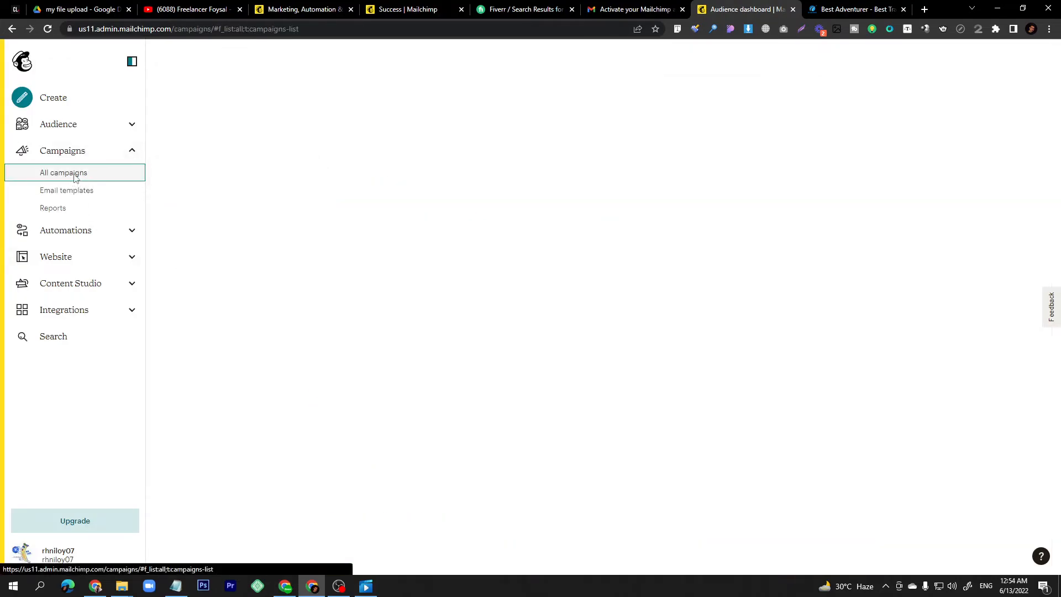
left_click(74, 195)
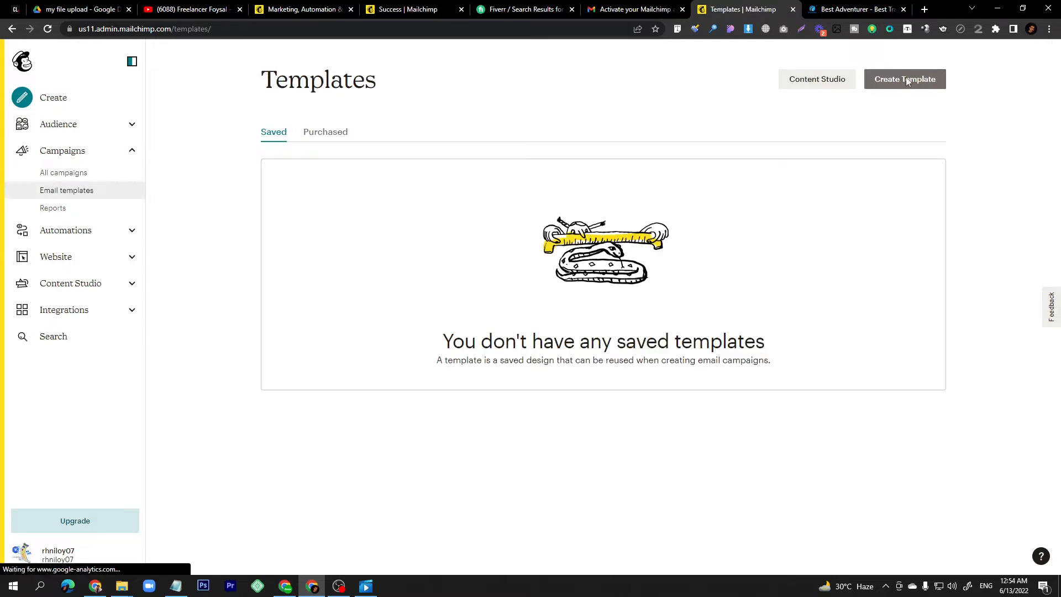
left_click(907, 80)
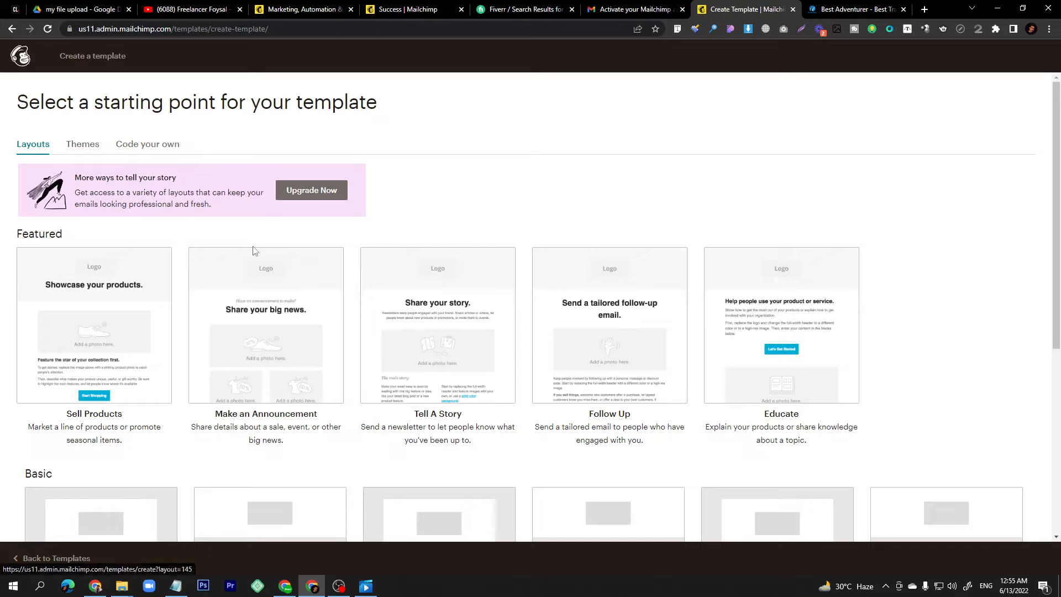
Step: Look through the featured and basic layouts, the code-your-own options and the themes offered as template starting points
scroll(607, 370, "down", 5)
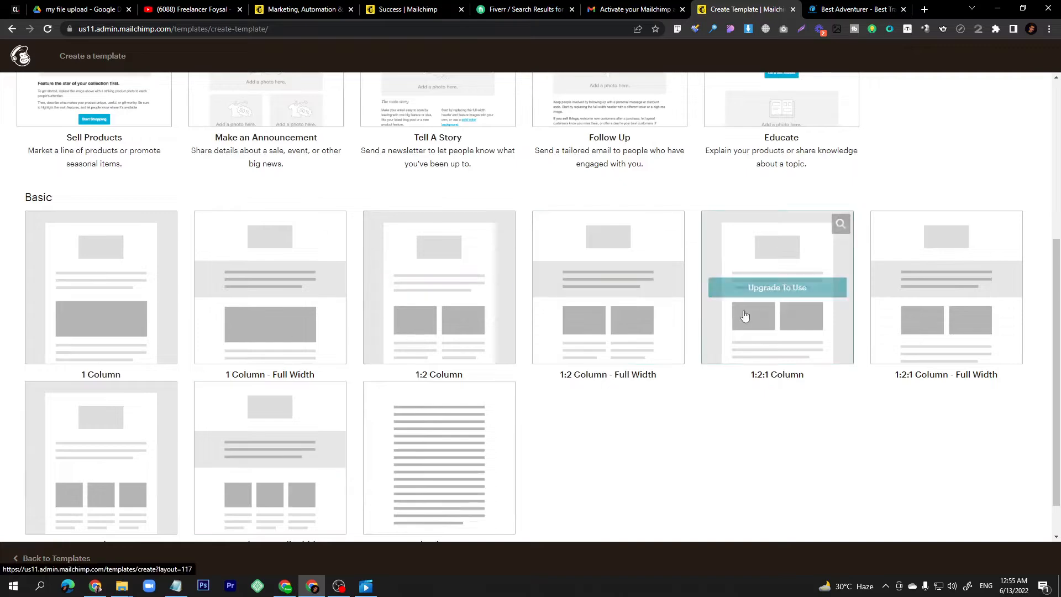
scroll(874, 247, "up", 5)
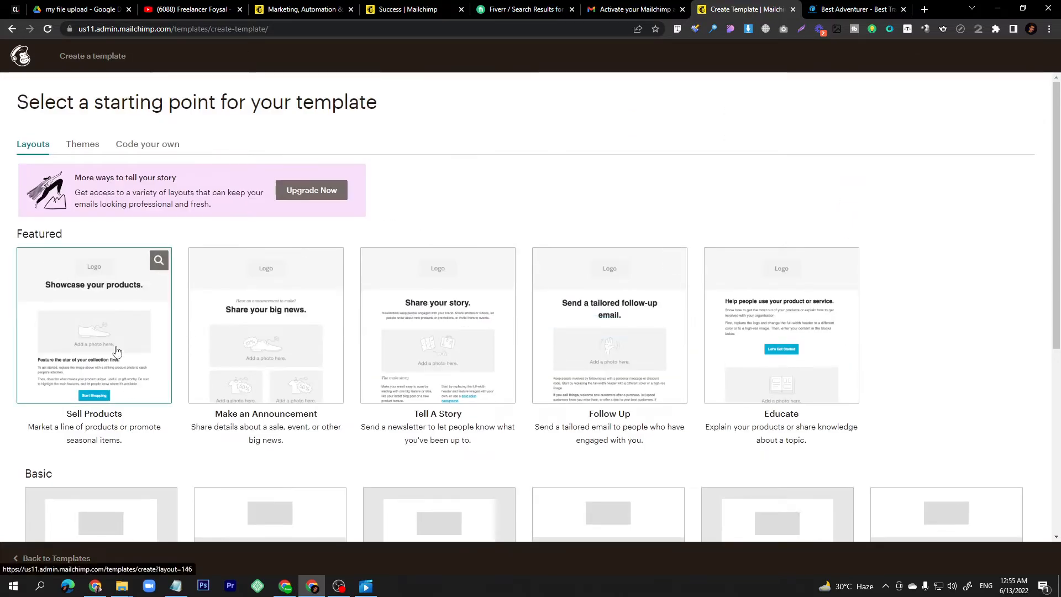
left_click(141, 146)
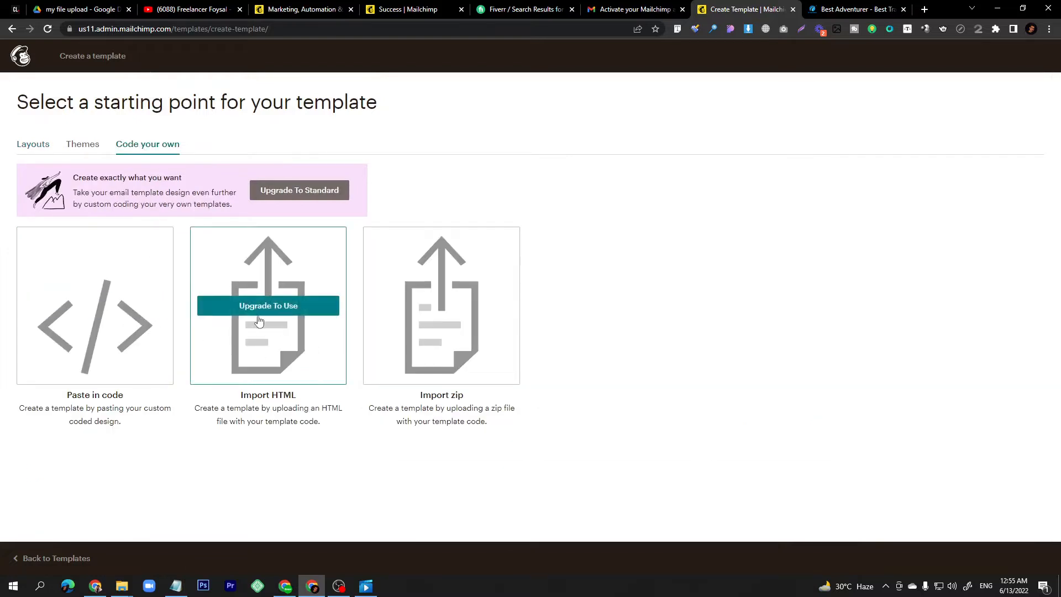
left_click(37, 146)
left_click(83, 144)
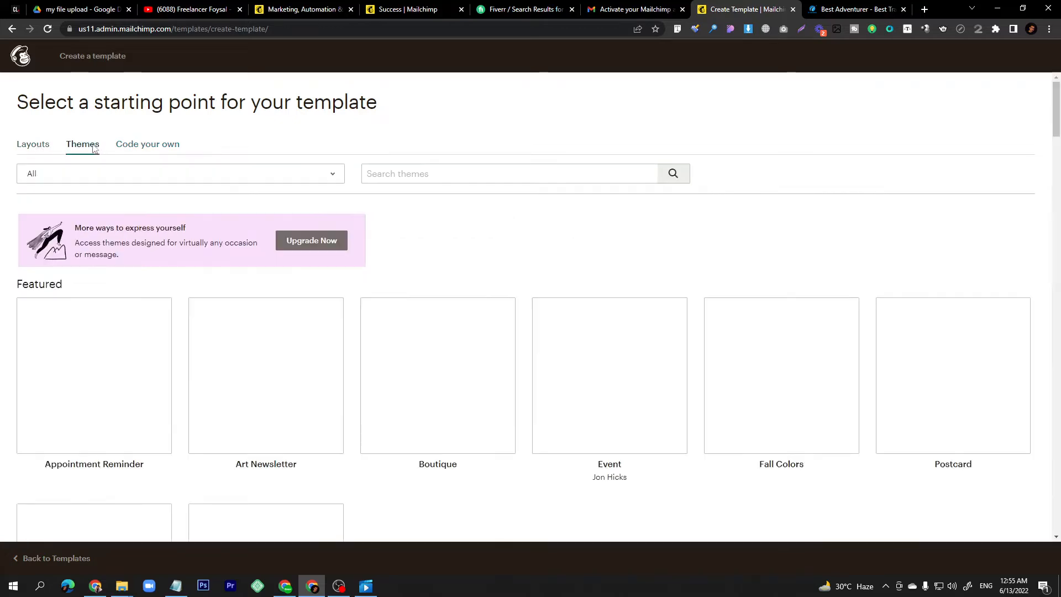
scroll(197, 416, "down", 3)
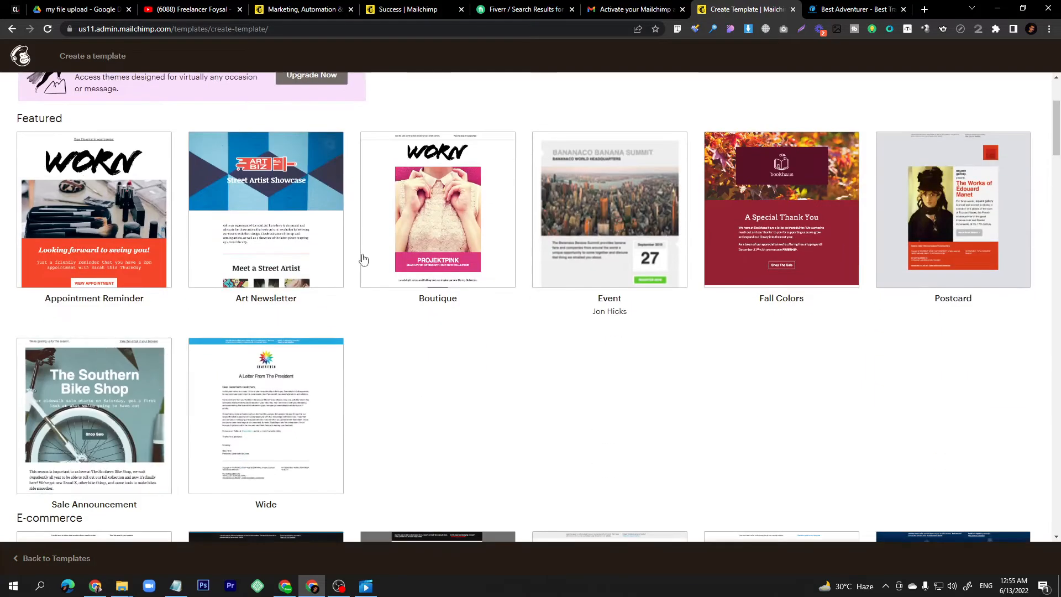
scroll(877, 255, "up", 3)
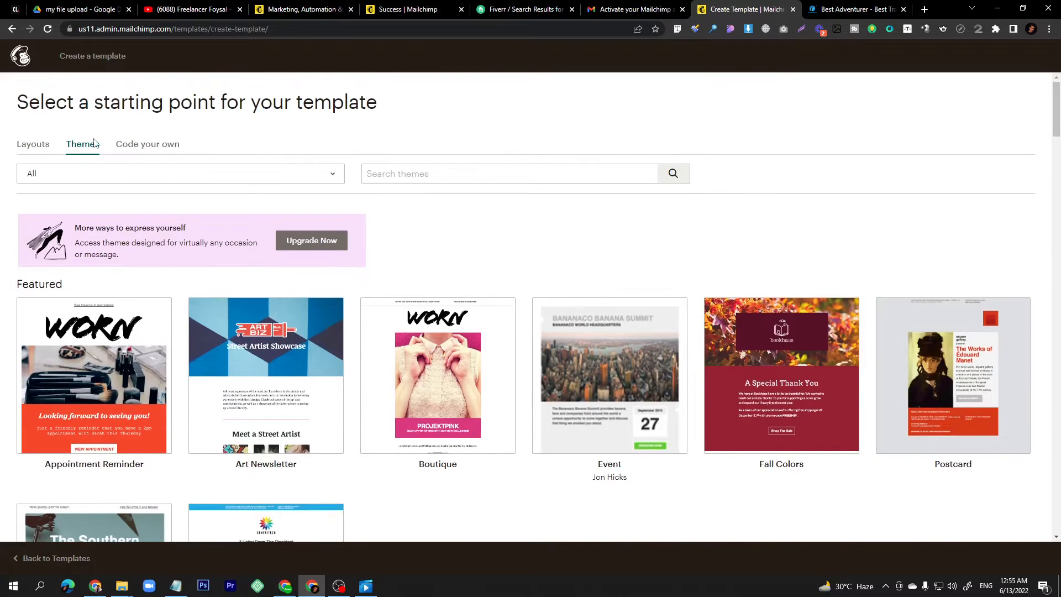
Step: Create a template from the featured Sell Products layout and look over its content blocks
left_click(29, 150)
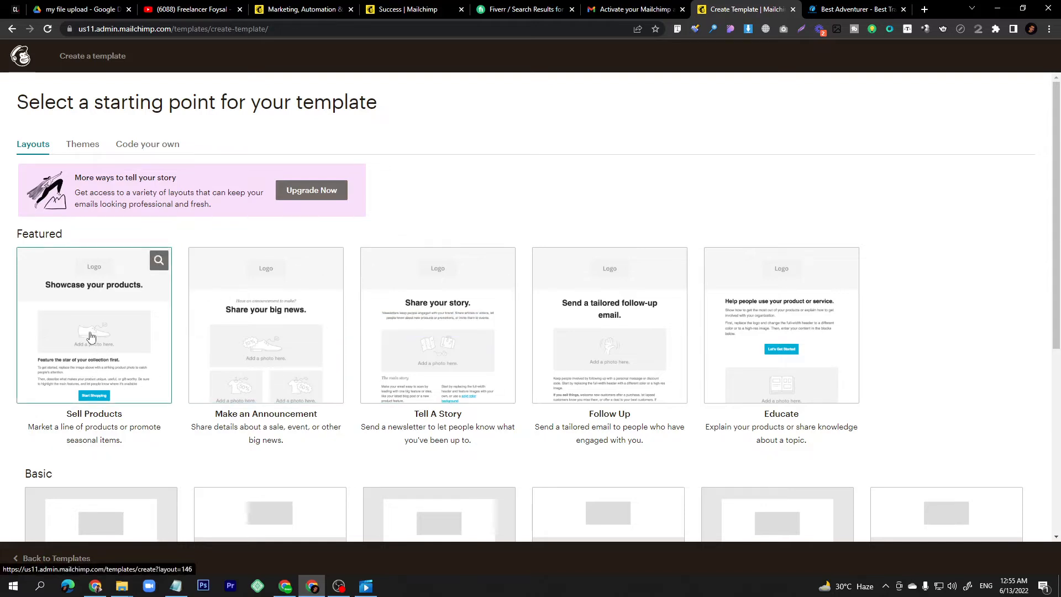
left_click(93, 331)
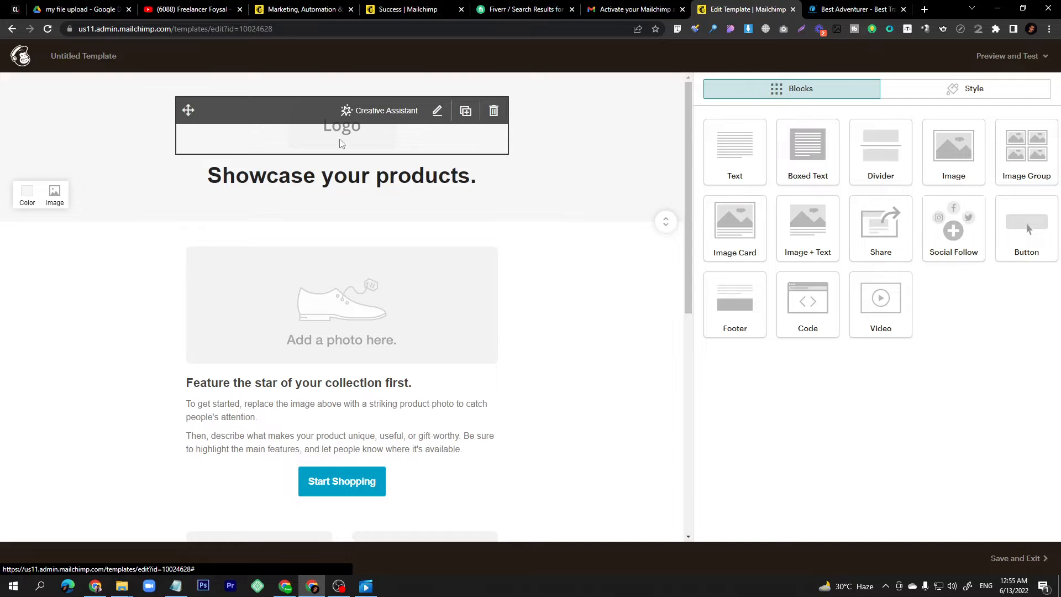
scroll(298, 277, "down", 5)
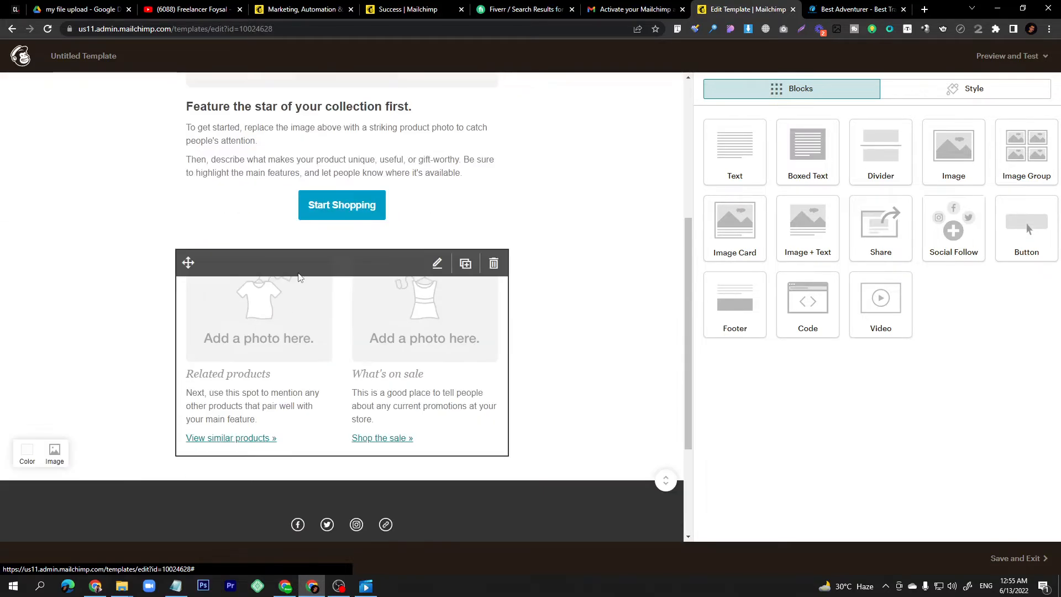
scroll(351, 310, "up", 5)
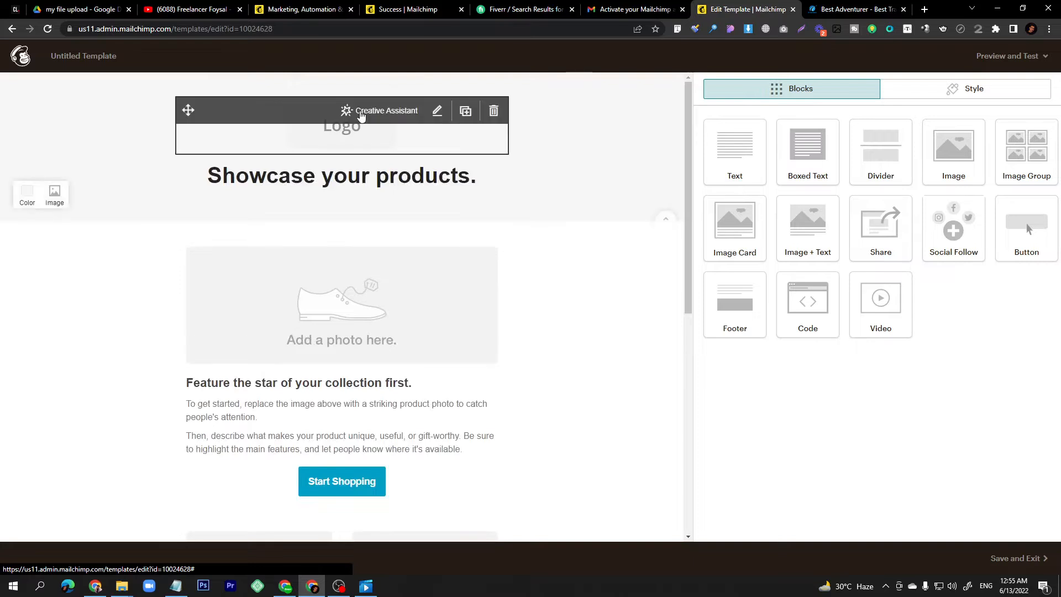
Step: Replace the logo placeholder with the PNG from the desktop's RED LOGO folder and reduce its display size to about a third
left_click(438, 110)
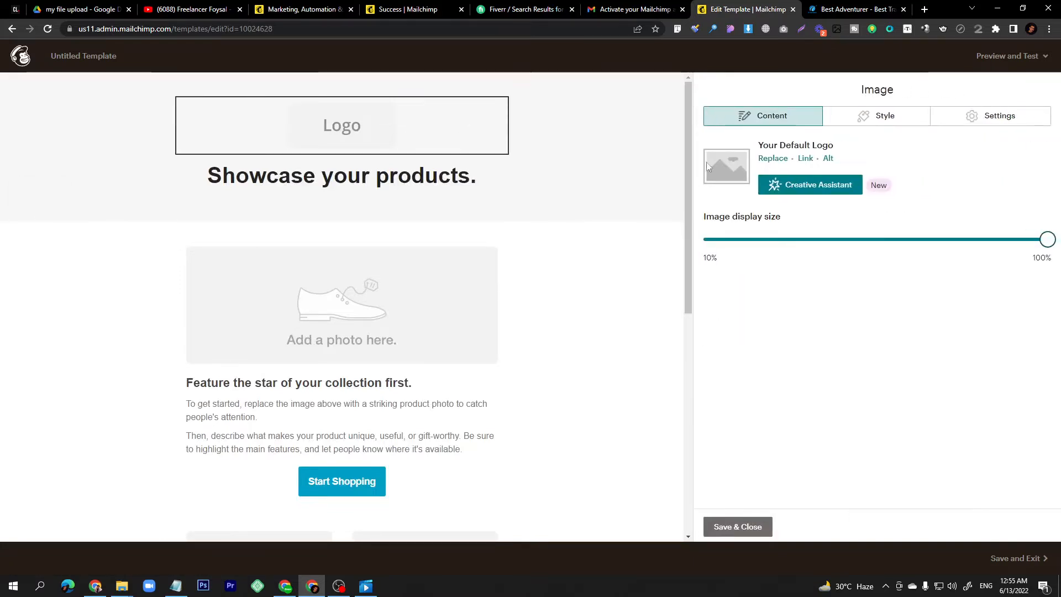
left_click(775, 163)
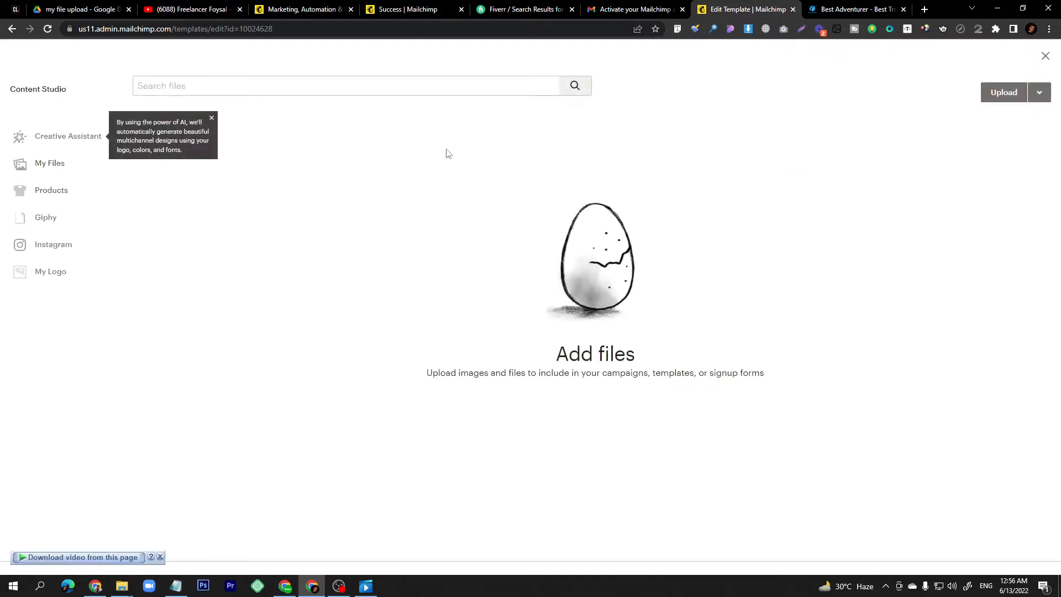
left_click(1003, 99)
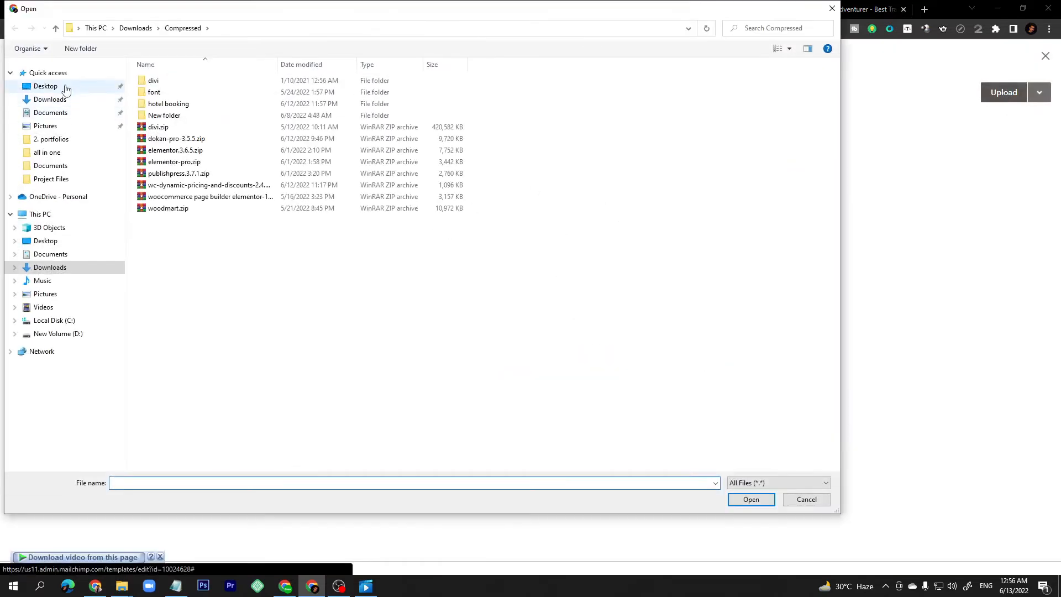
left_click(64, 86)
double_click(164, 91)
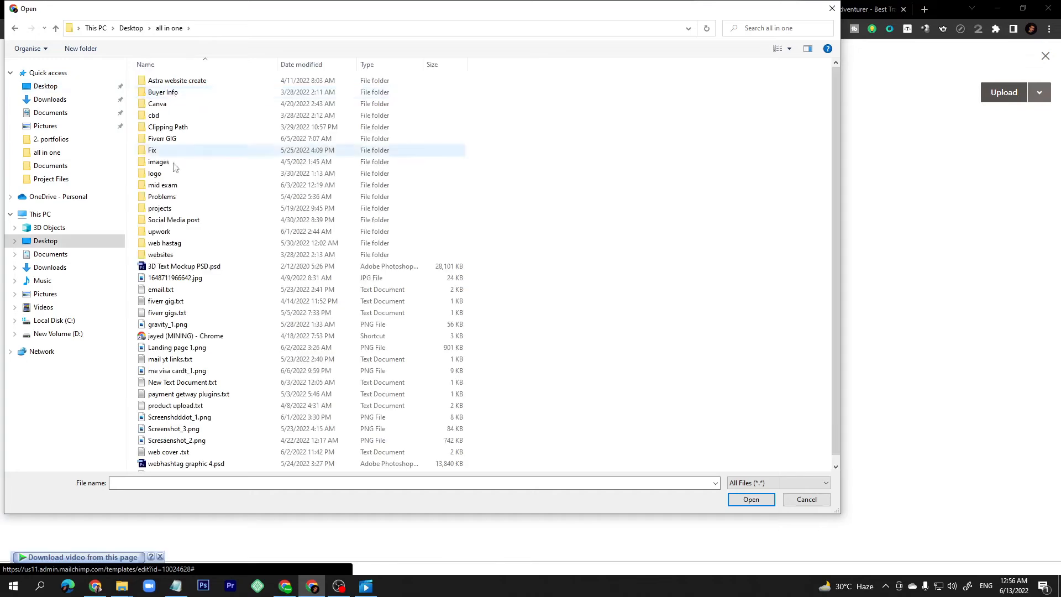
double_click(166, 173)
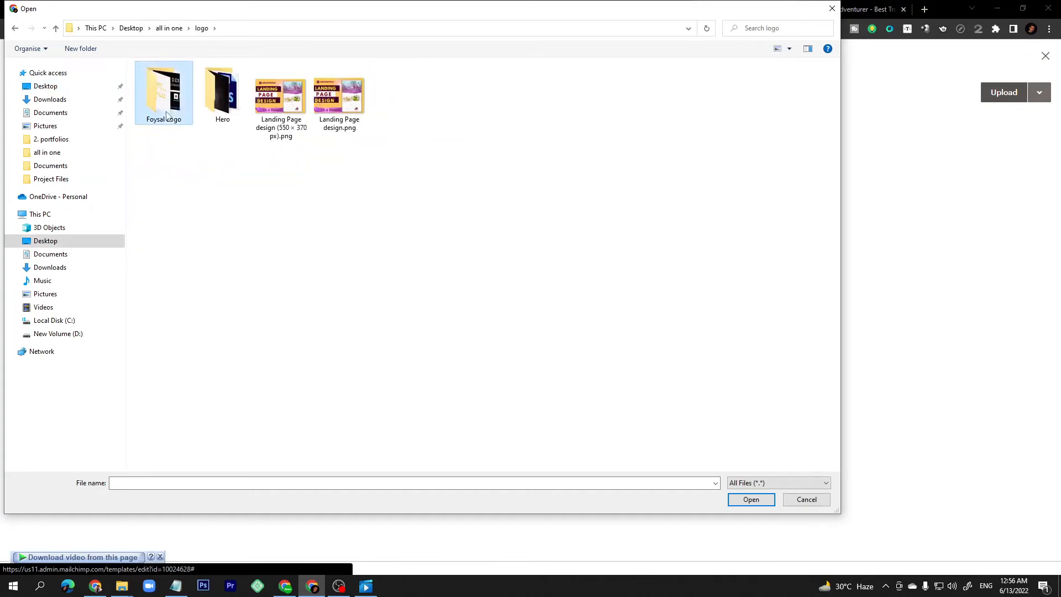
double_click(169, 99)
double_click(166, 94)
double_click(162, 93)
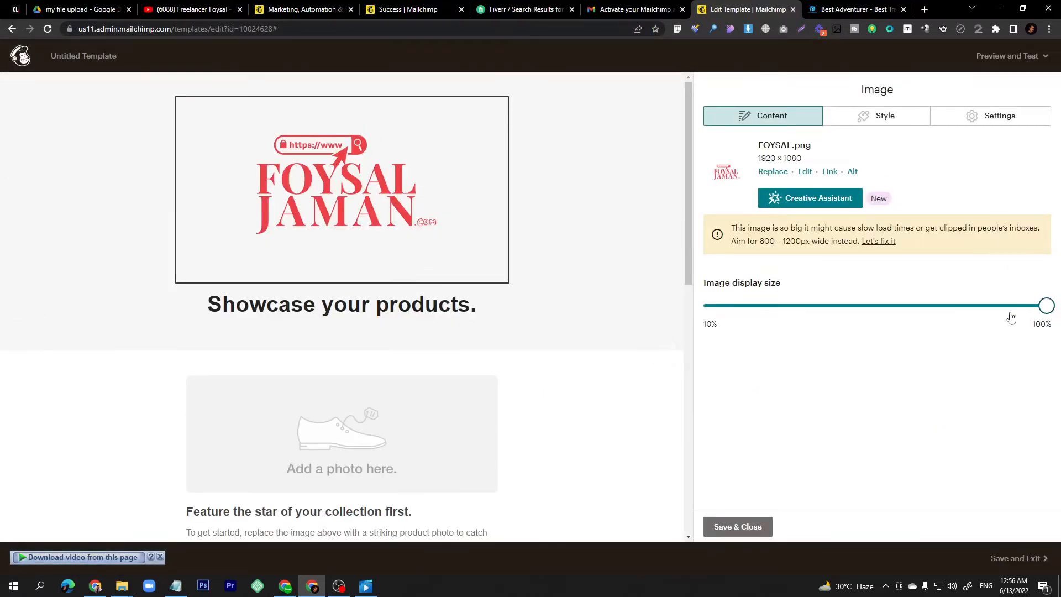
left_click_drag(1009, 309, 802, 311)
Step: Replace the heading "Showcase your products." with the business owner's name written as one word
left_click(330, 202)
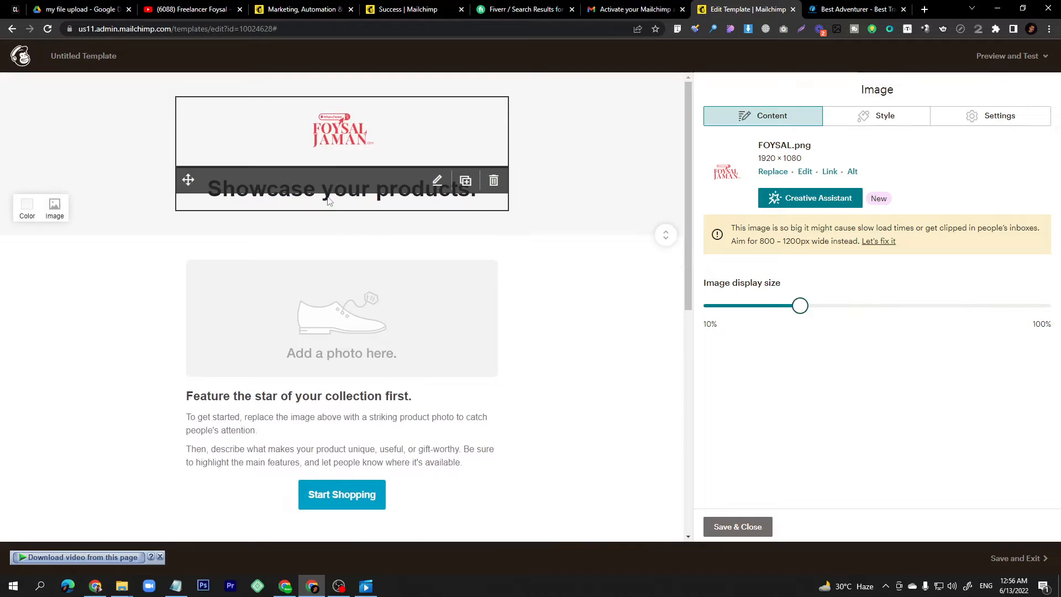
left_click(386, 176)
left_click_drag(880, 189, 707, 191)
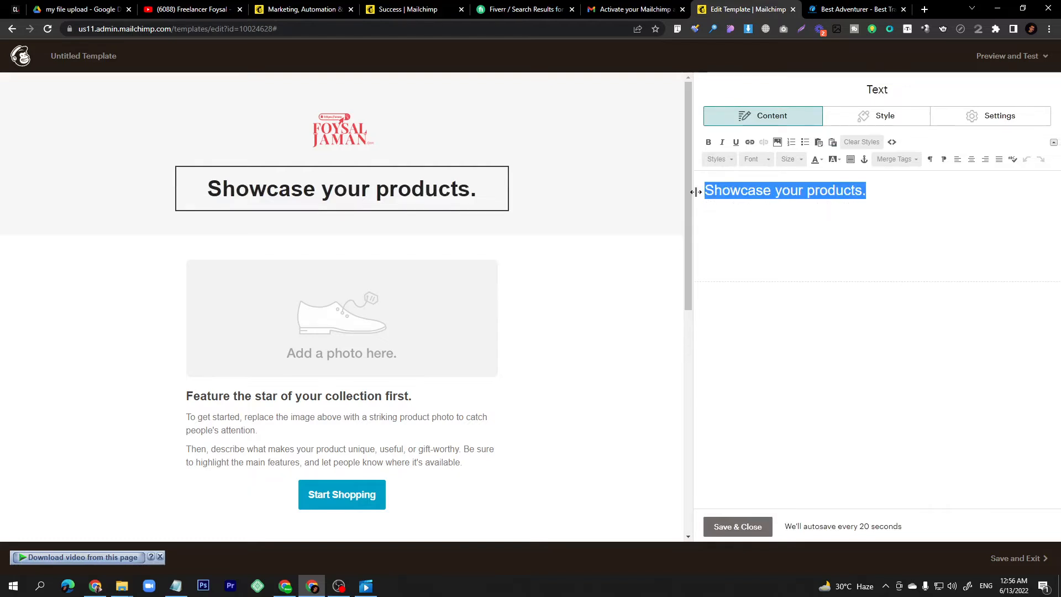
type("Fo")
type("y")
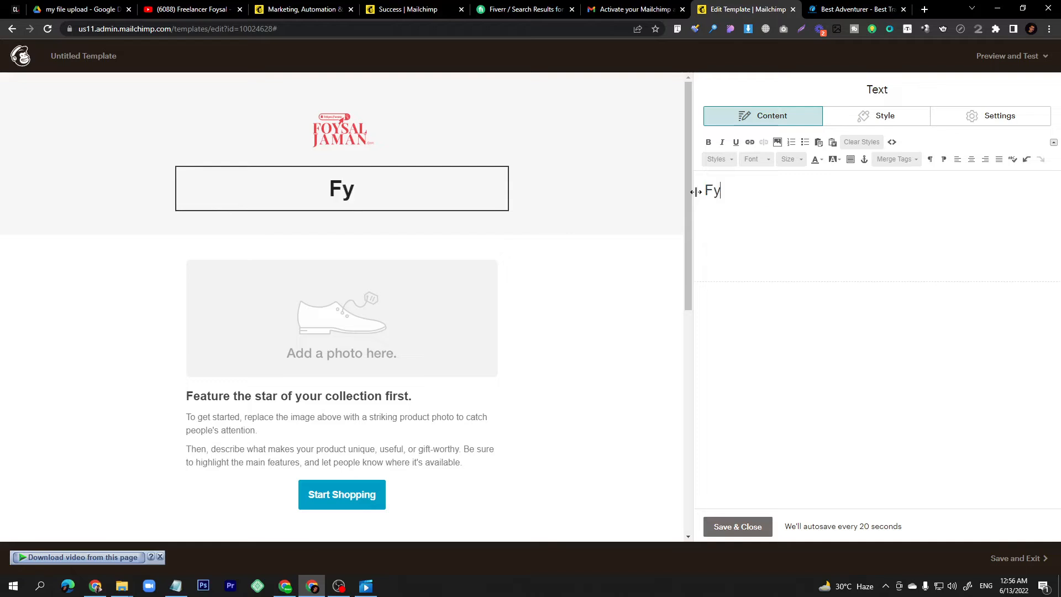
key("BackSpace")
type("oysal")
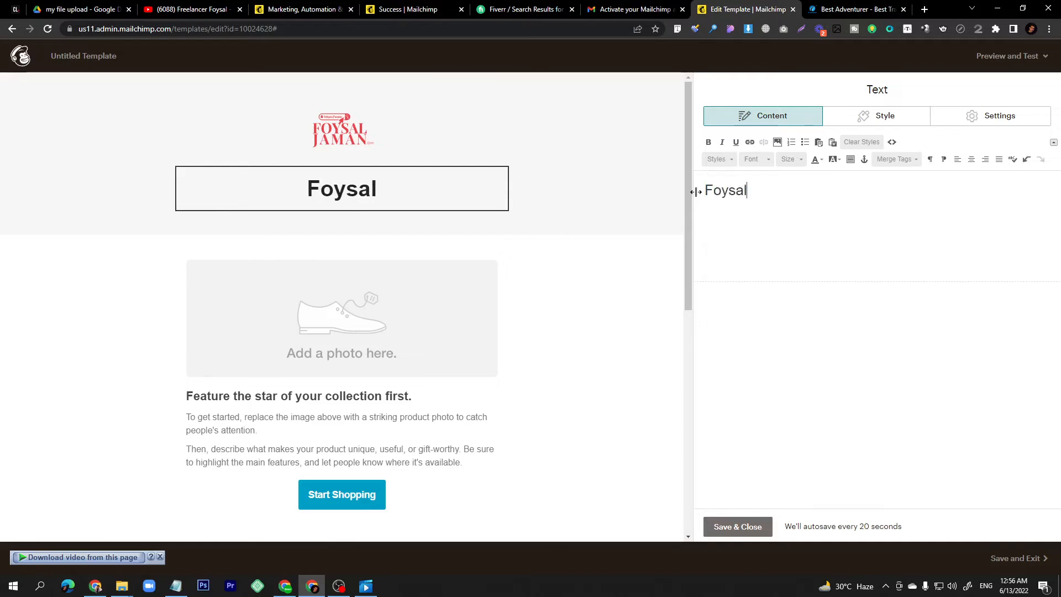
type("jalma")
key("BackSpace")
key("BackSpace")
key("BackSpace")
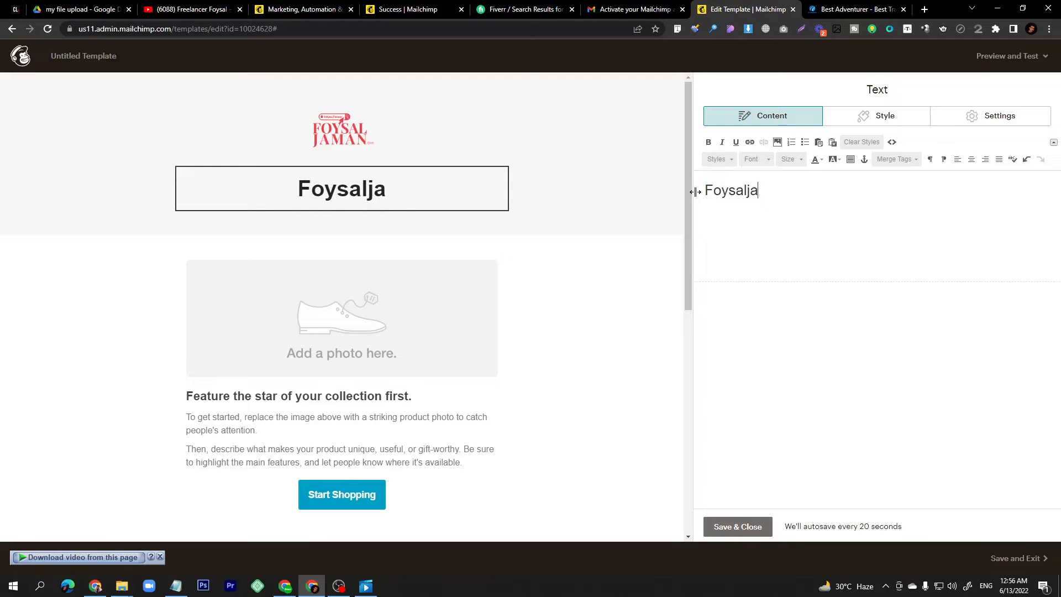
type("man")
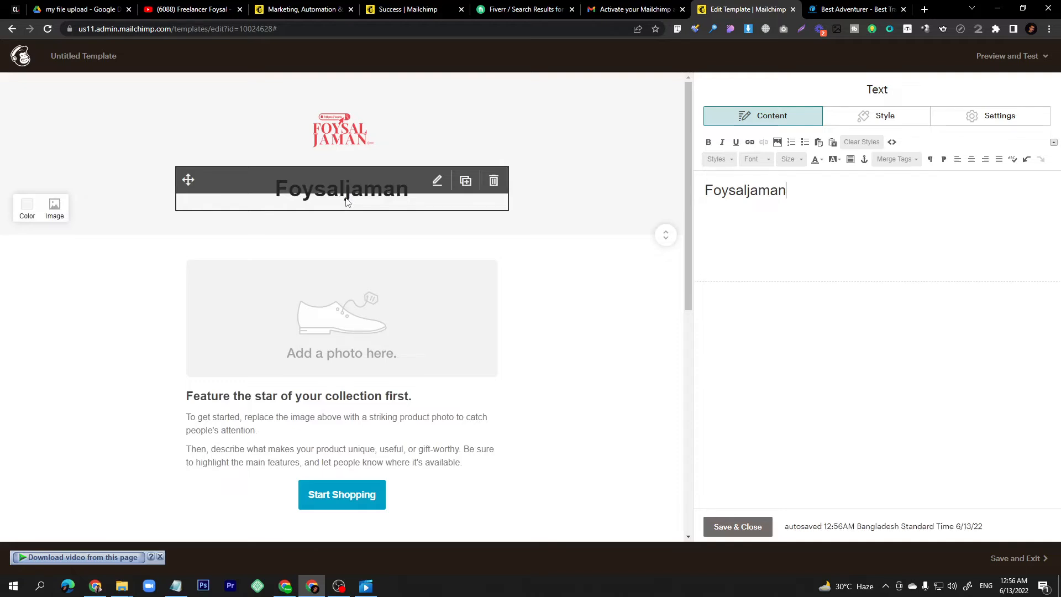
Step: Start replacing the shoe placeholder and upload Untitled design (1).png, (2).png and (3).png from the desktop folder all in one\projects\13
scroll(354, 243, "down", 2)
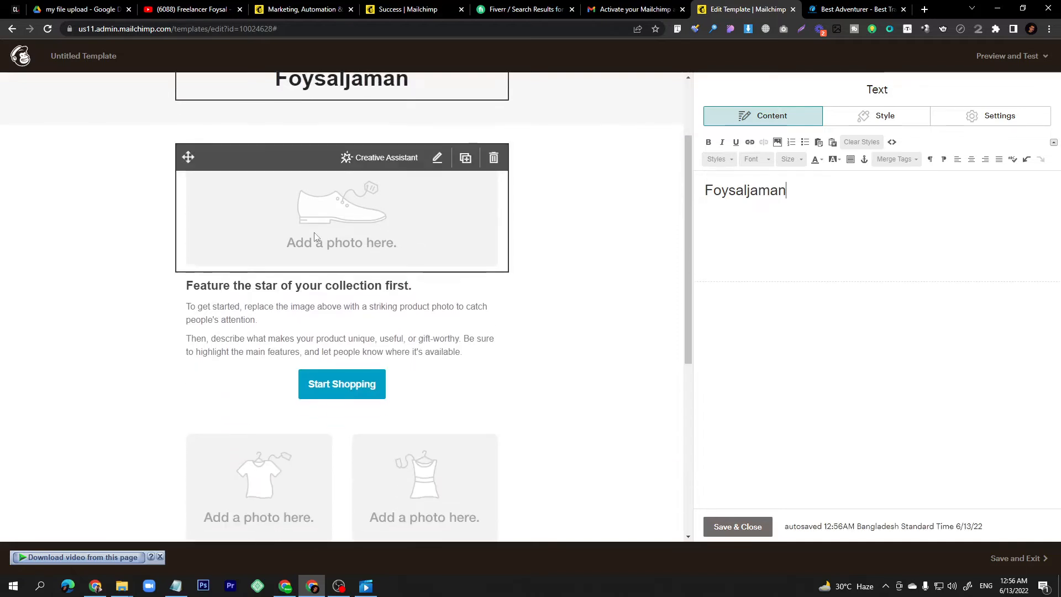
left_click(331, 235)
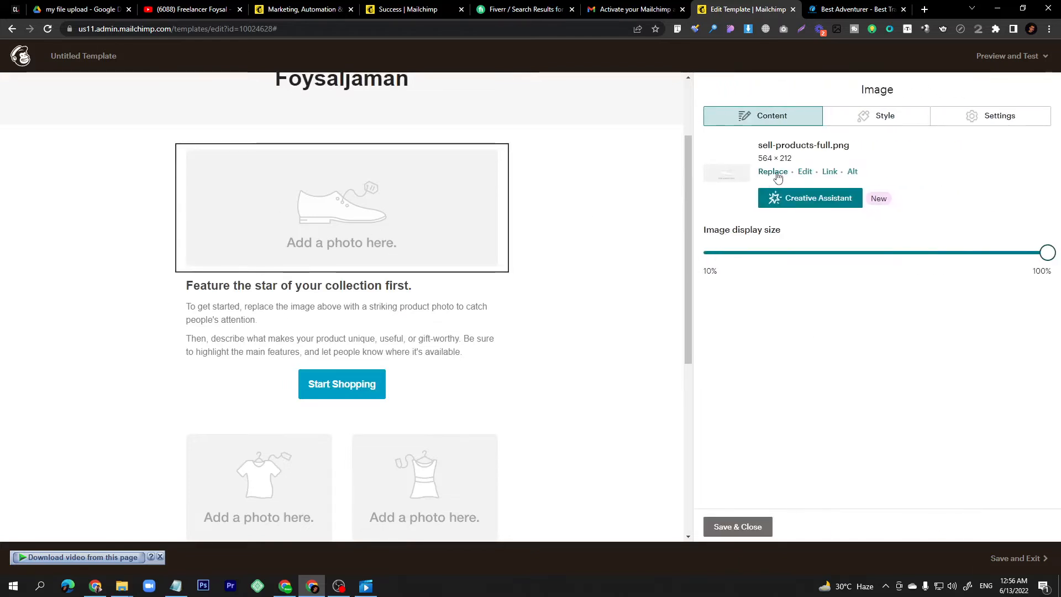
left_click(772, 171)
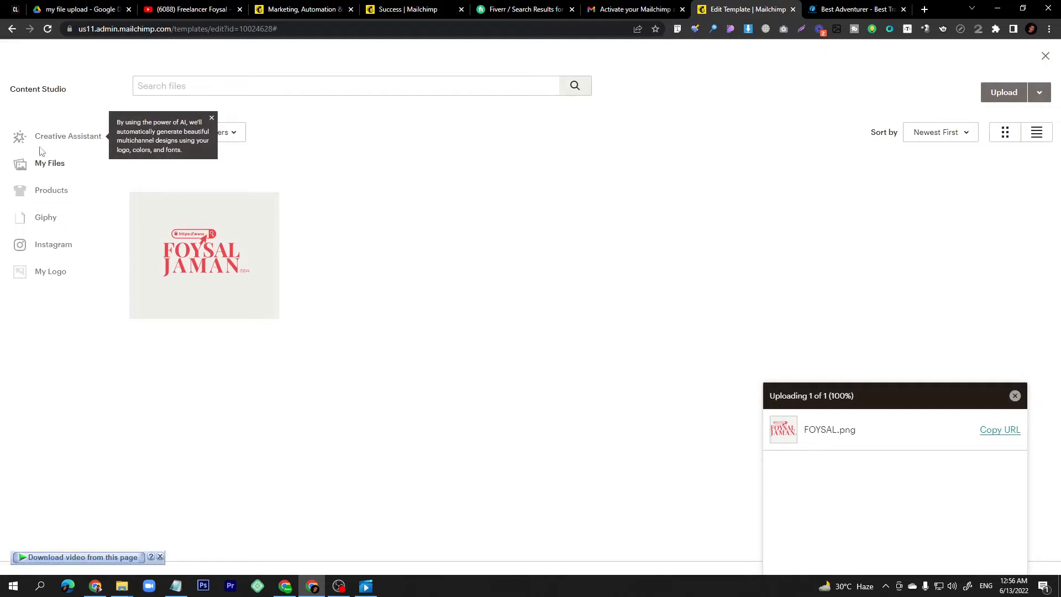
left_click(1004, 93)
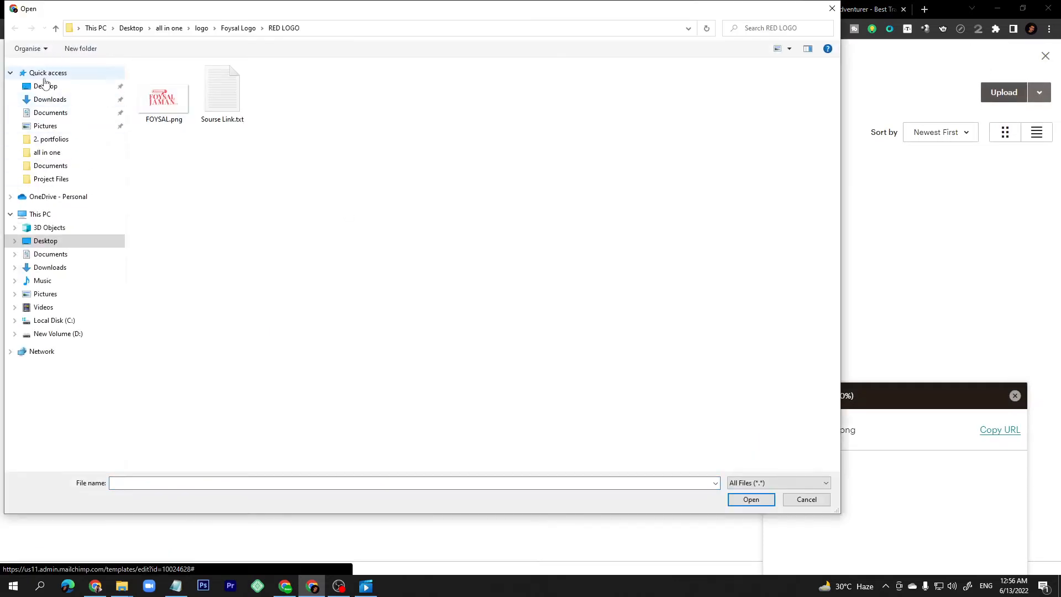
left_click(45, 86)
double_click(172, 108)
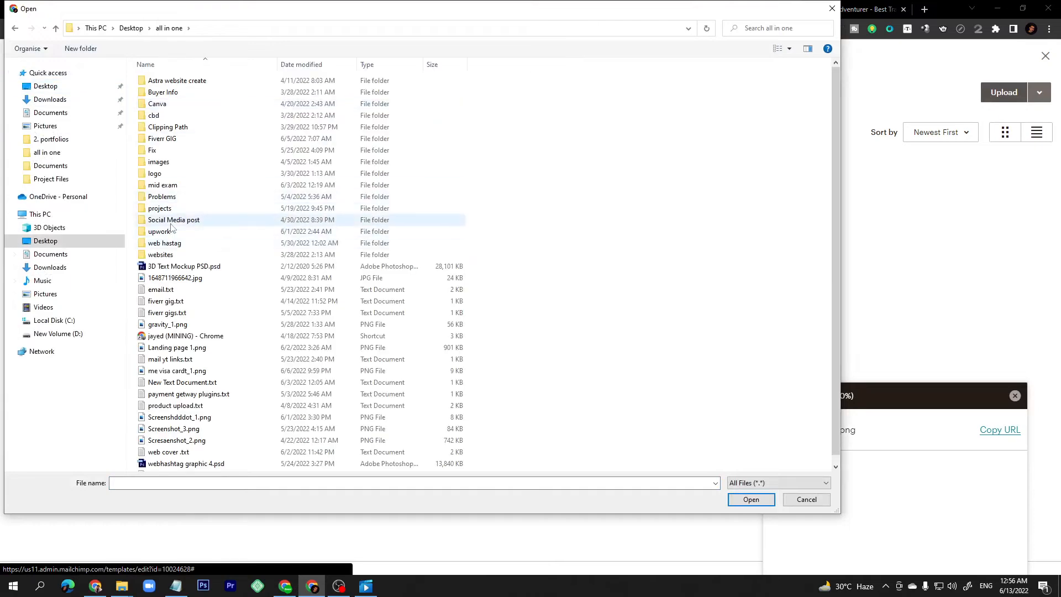
left_click(173, 200)
left_click(166, 208)
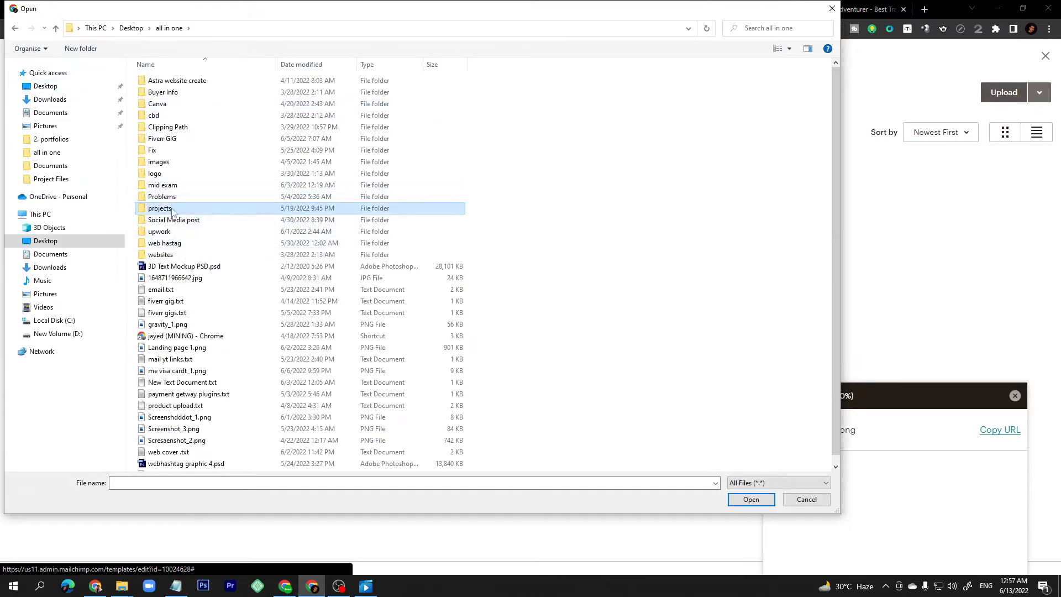
double_click(166, 208)
double_click(166, 224)
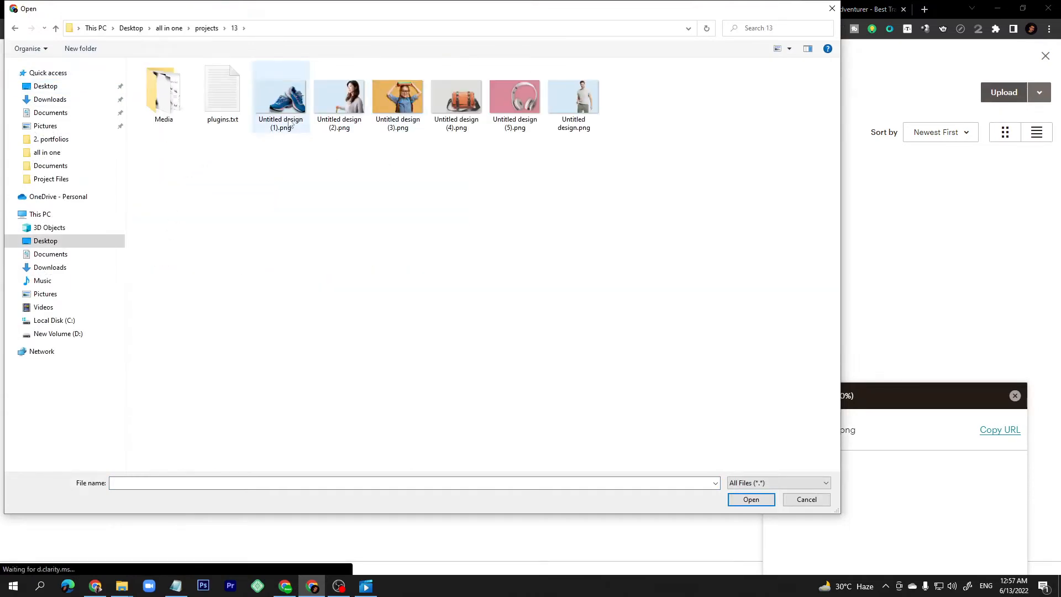
left_click_drag(294, 147, 409, 100)
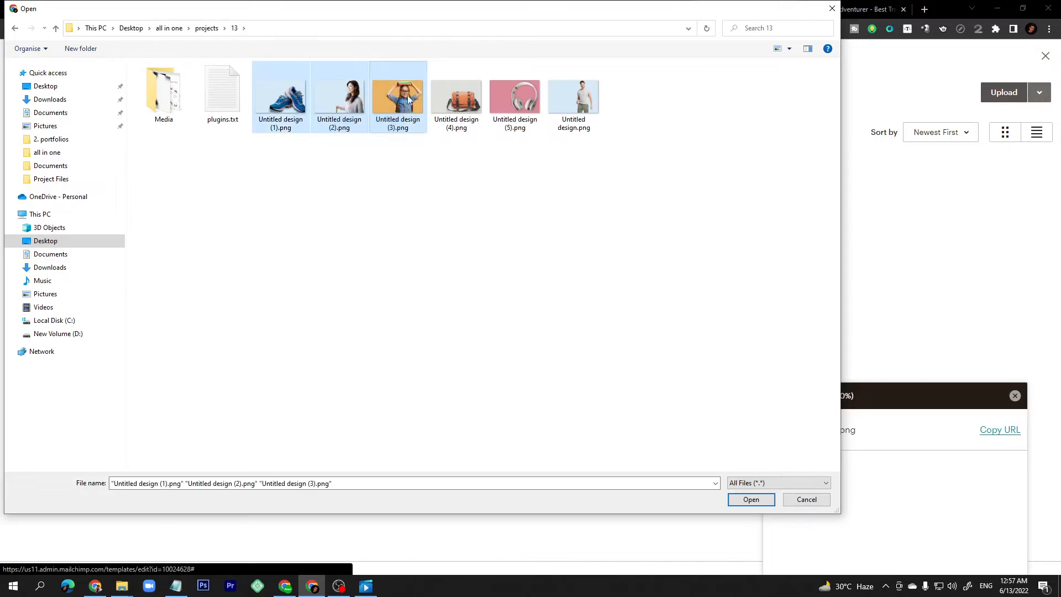
left_click(747, 501)
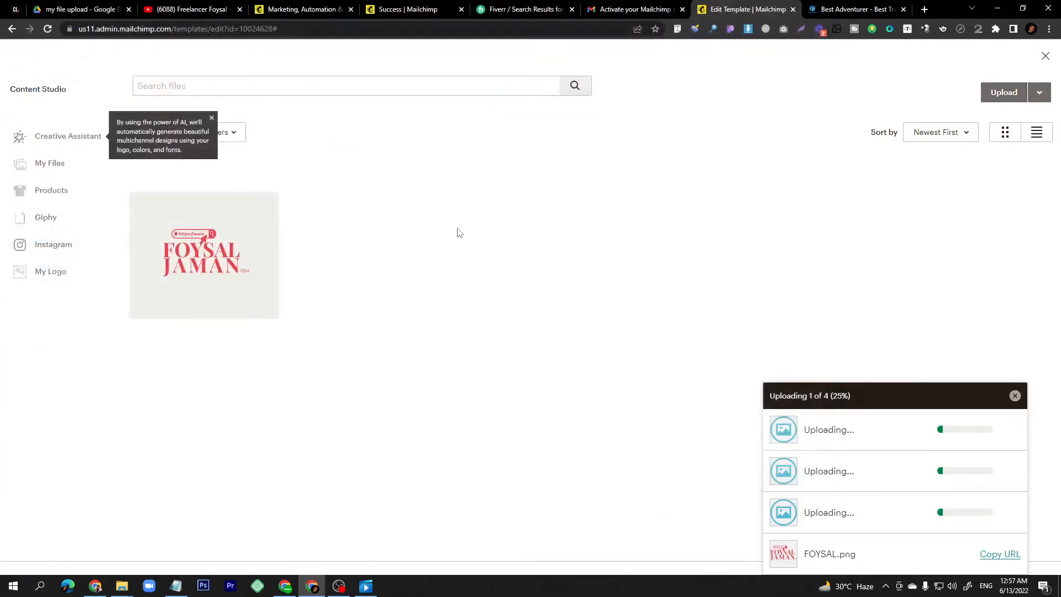
Step: Insert the blue running shoes photo, Untitled design (1).png, in place of the shoe placeholder
left_click(309, 279)
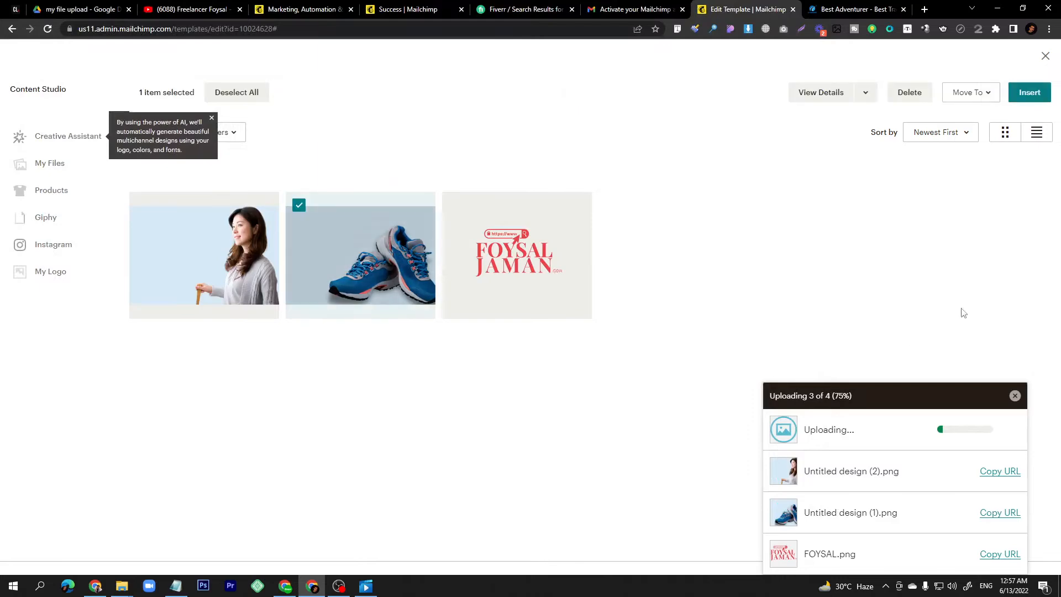
left_click(1039, 92)
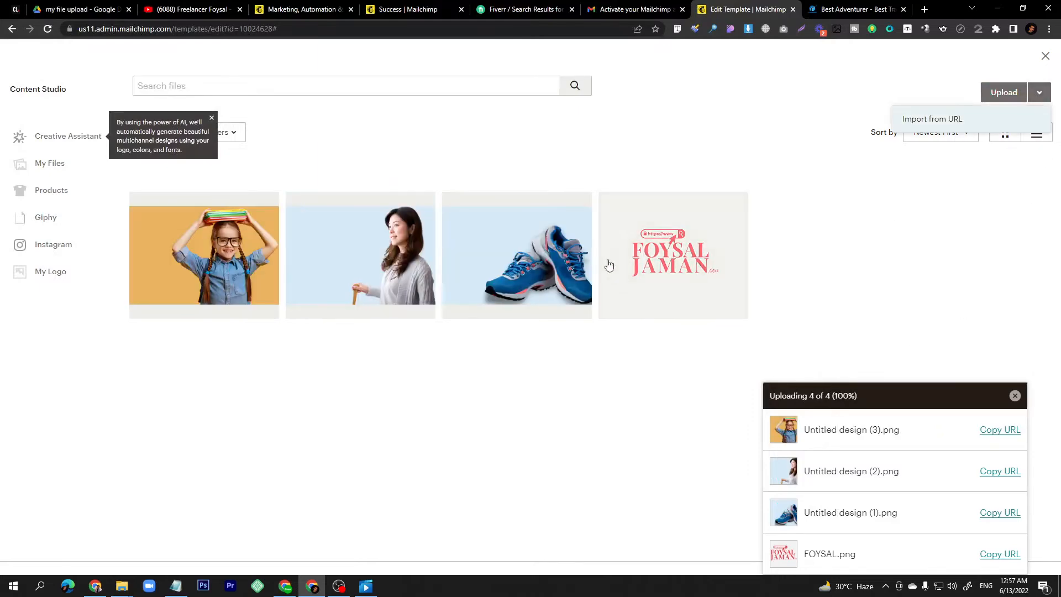
left_click(526, 259)
left_click(1027, 93)
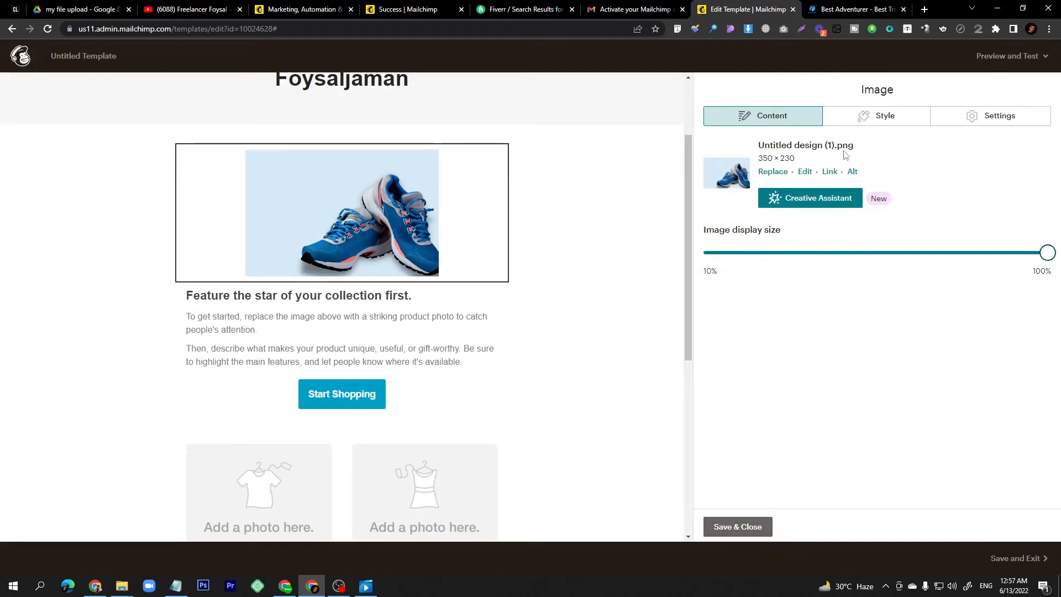
Step: Round the shoe photo's corners to about a fifth of the range and look through the border styles
left_click(883, 123)
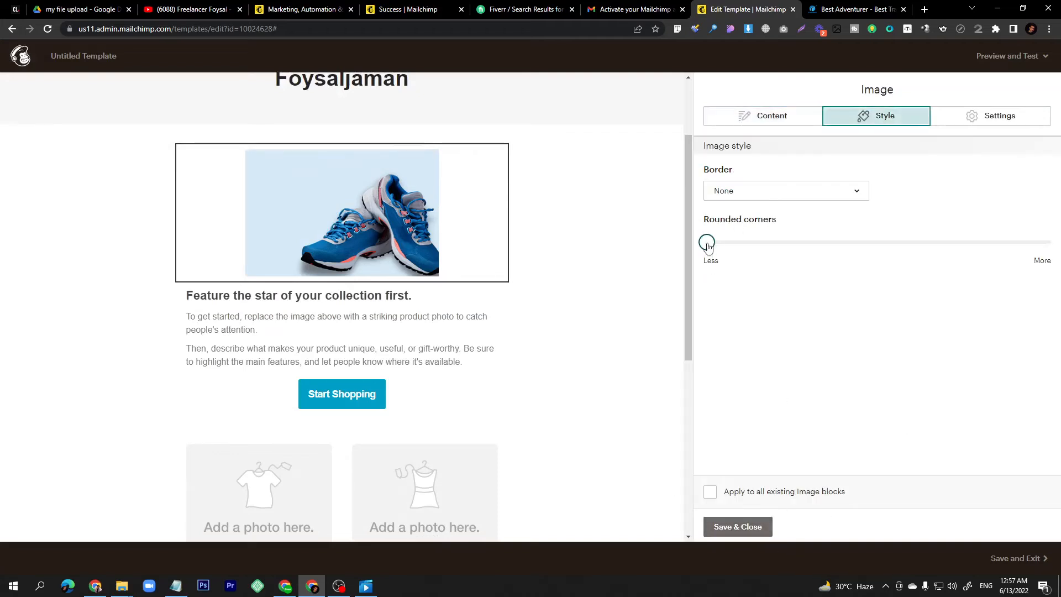
left_click_drag(707, 243, 776, 253)
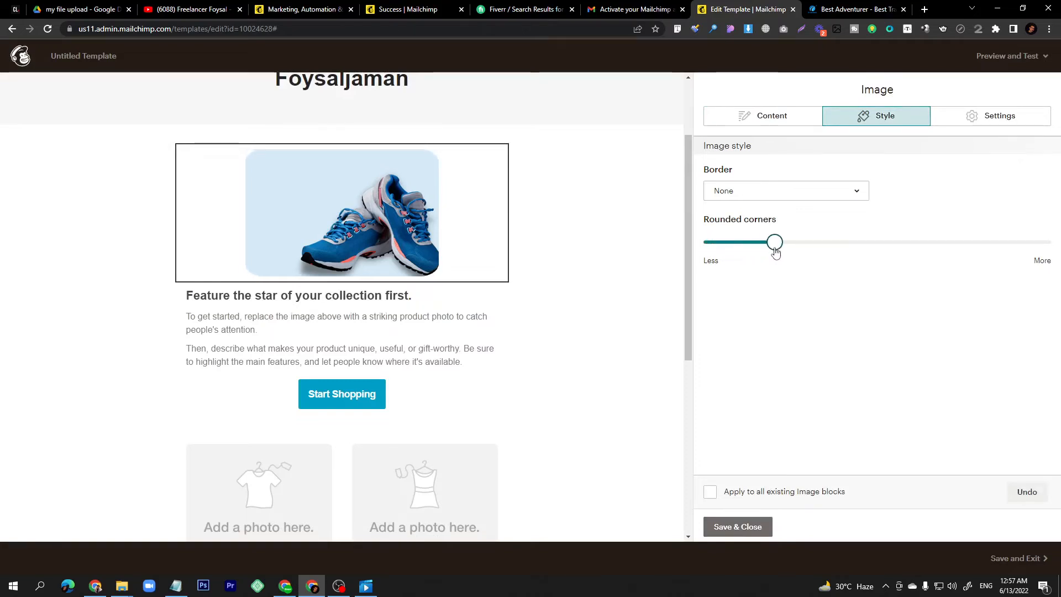
left_click(806, 199)
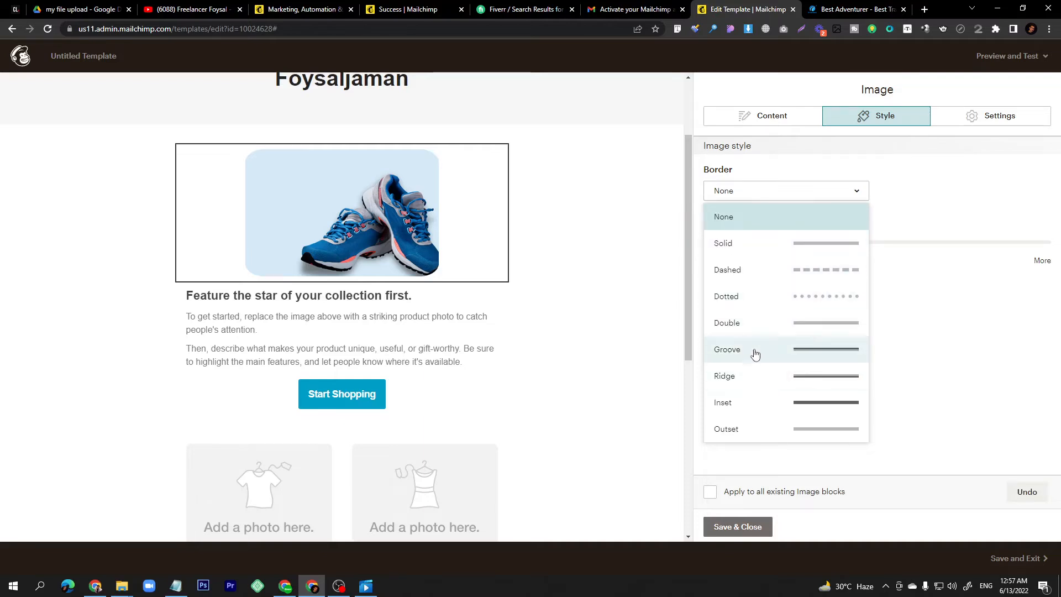
left_click(920, 320)
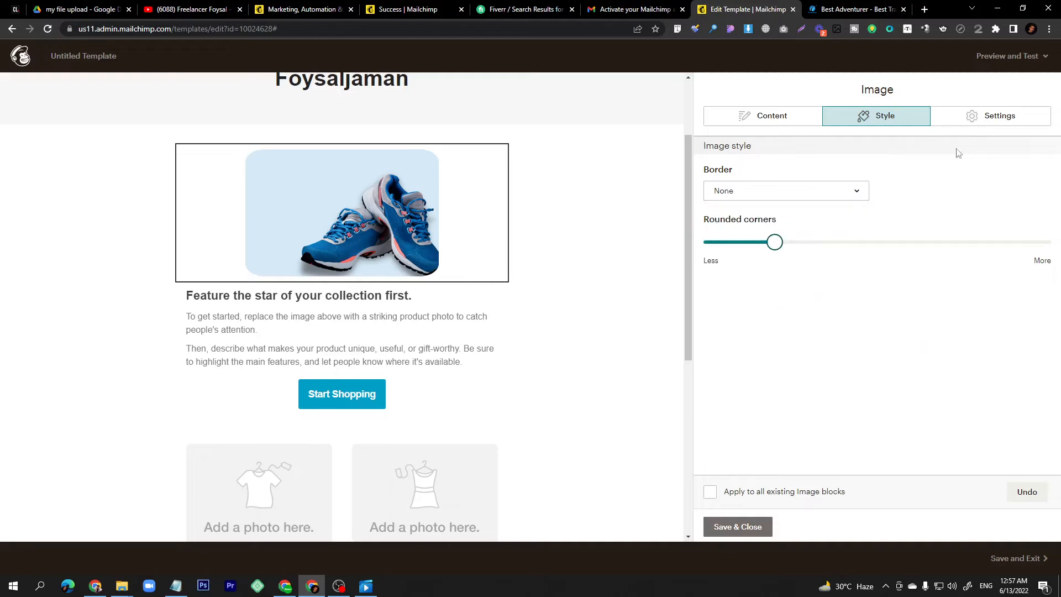
Step: Try left alignment for the shoe photo and set it back to Center
left_click(995, 122)
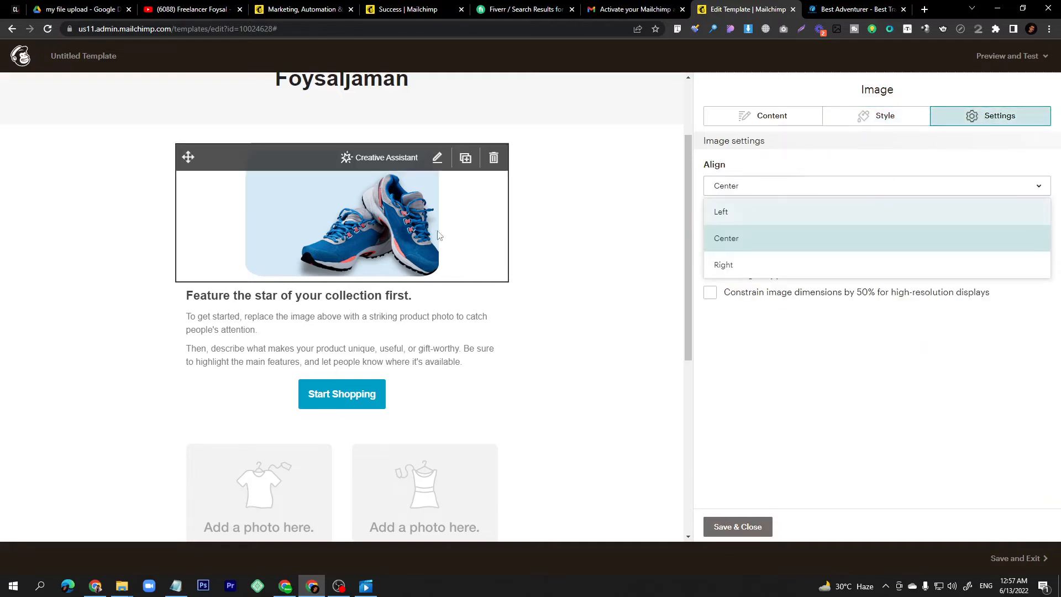
left_click(758, 217)
left_click(758, 186)
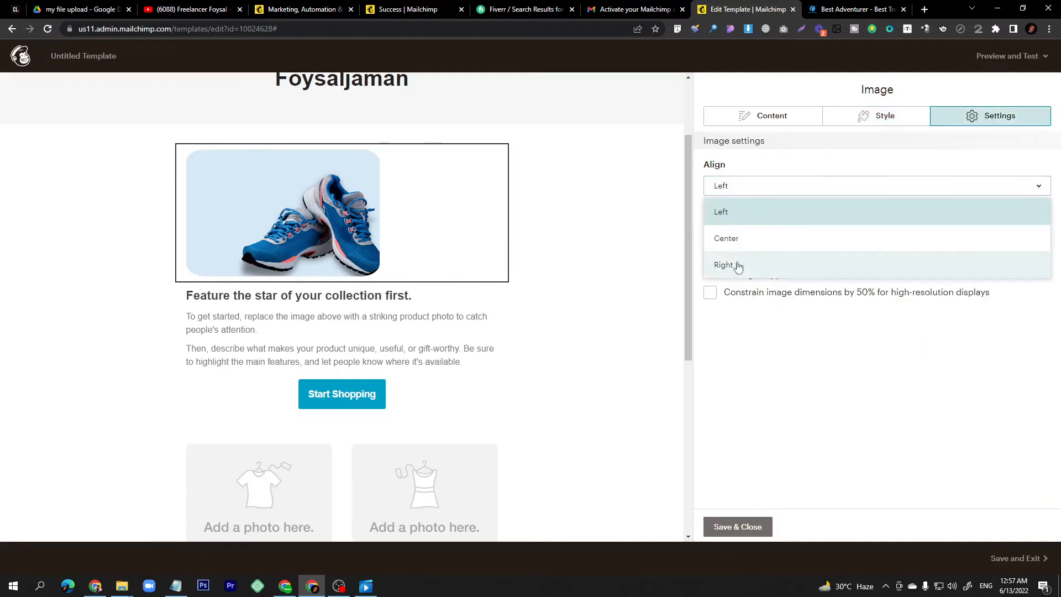
left_click(741, 240)
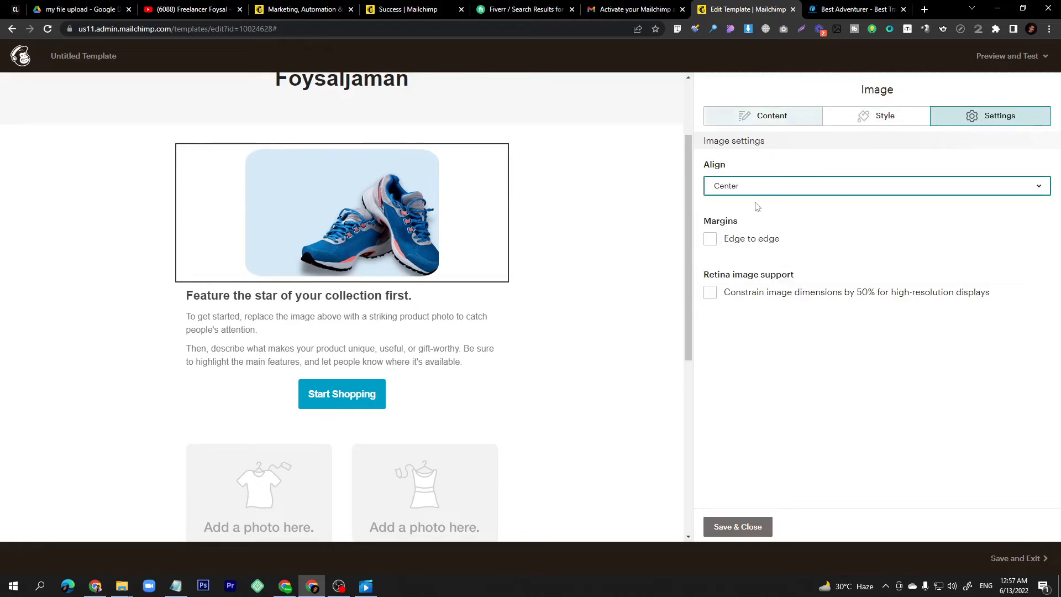
Step: Save the shoe photo block, add an Image block directly below it, fill it with Untitled design (3).png and save it
left_click(738, 527)
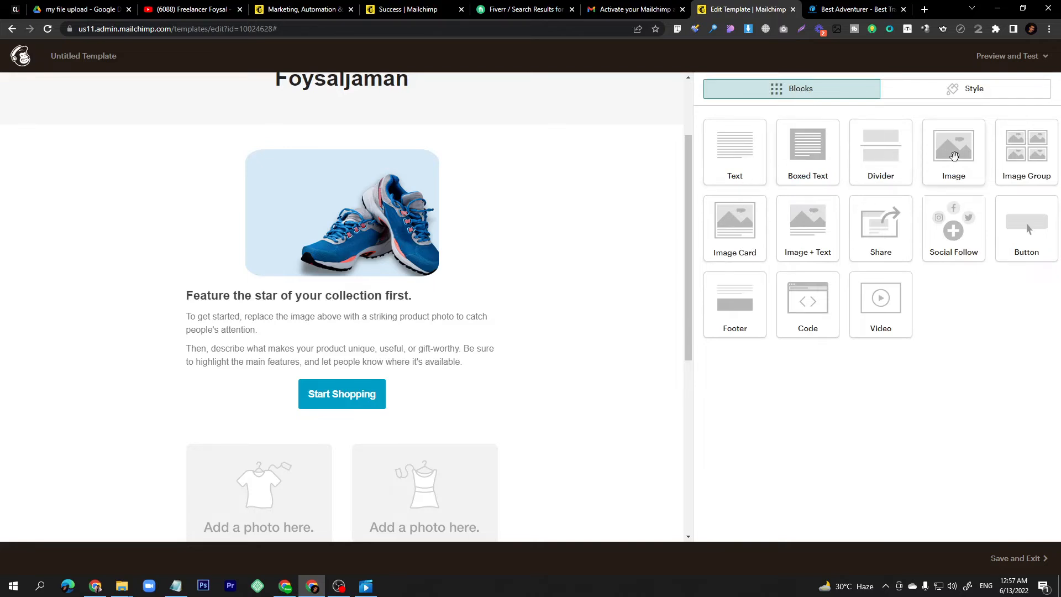
left_click_drag(954, 156, 343, 263)
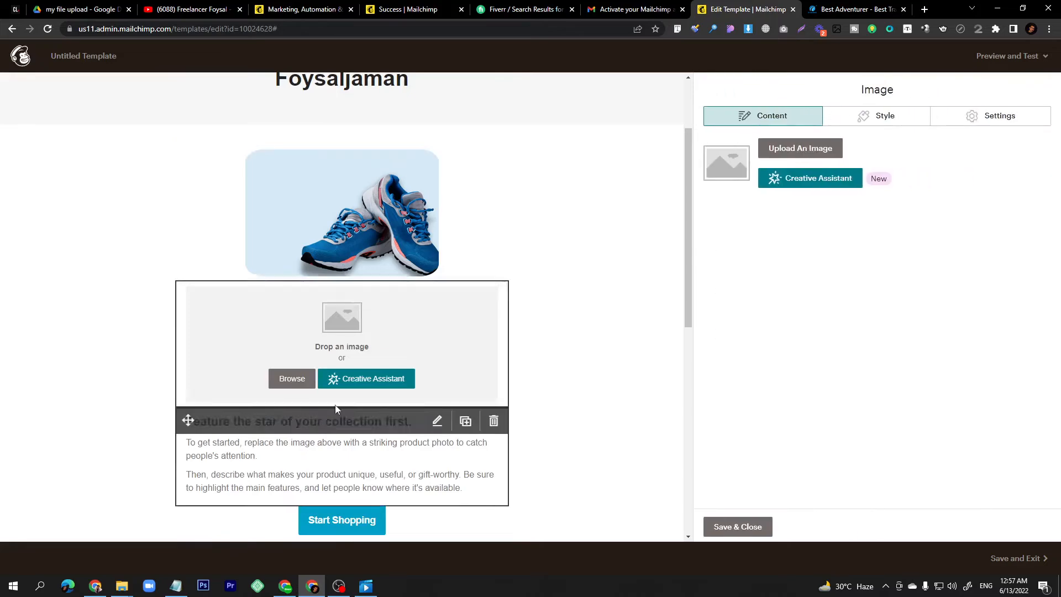
left_click(799, 148)
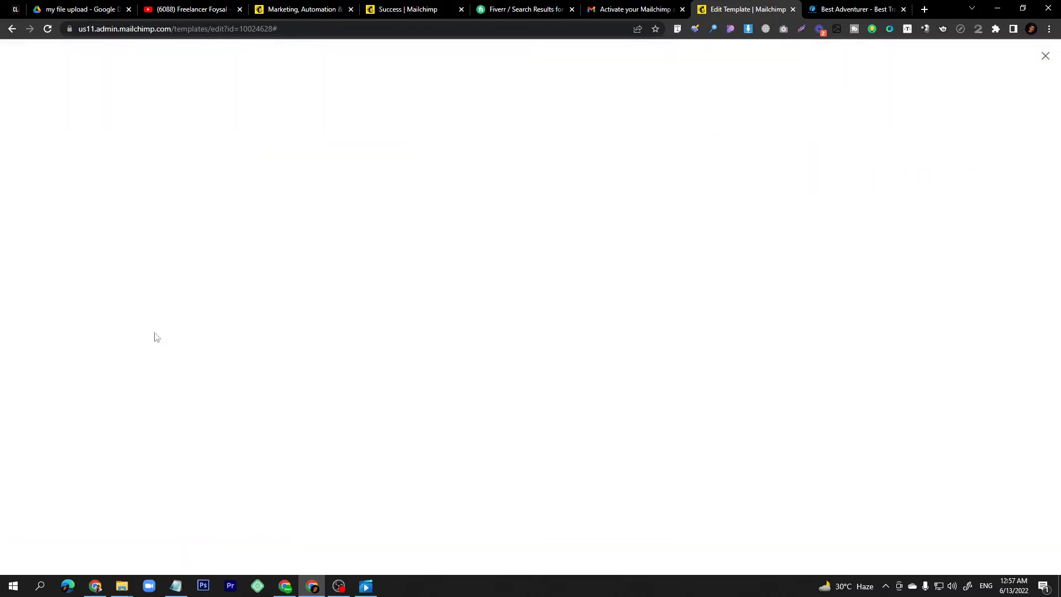
left_click(377, 271)
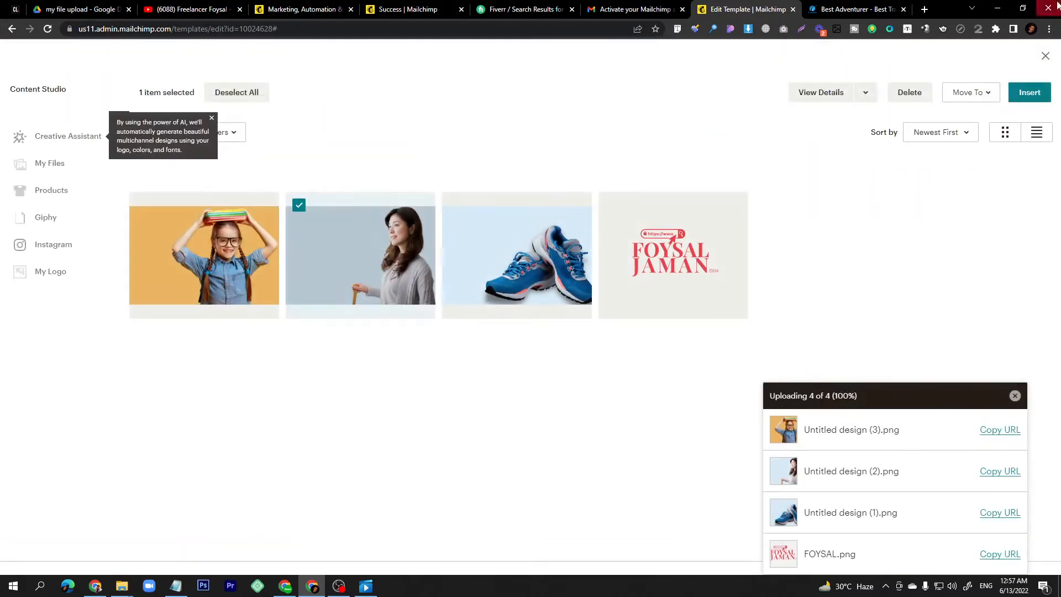
left_click(171, 241)
left_click(223, 249)
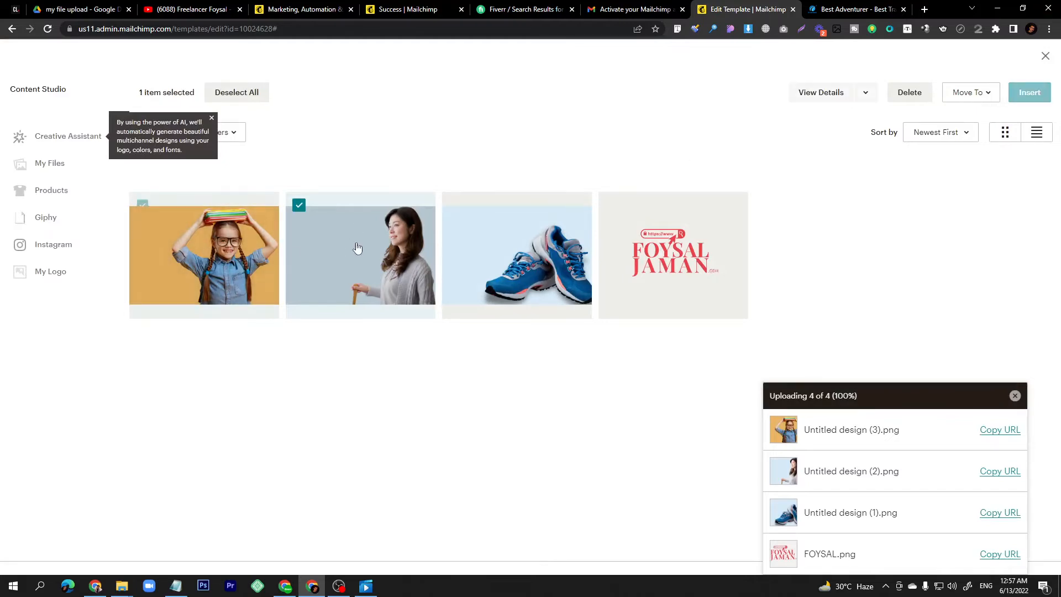
left_click(302, 213)
left_click(229, 256)
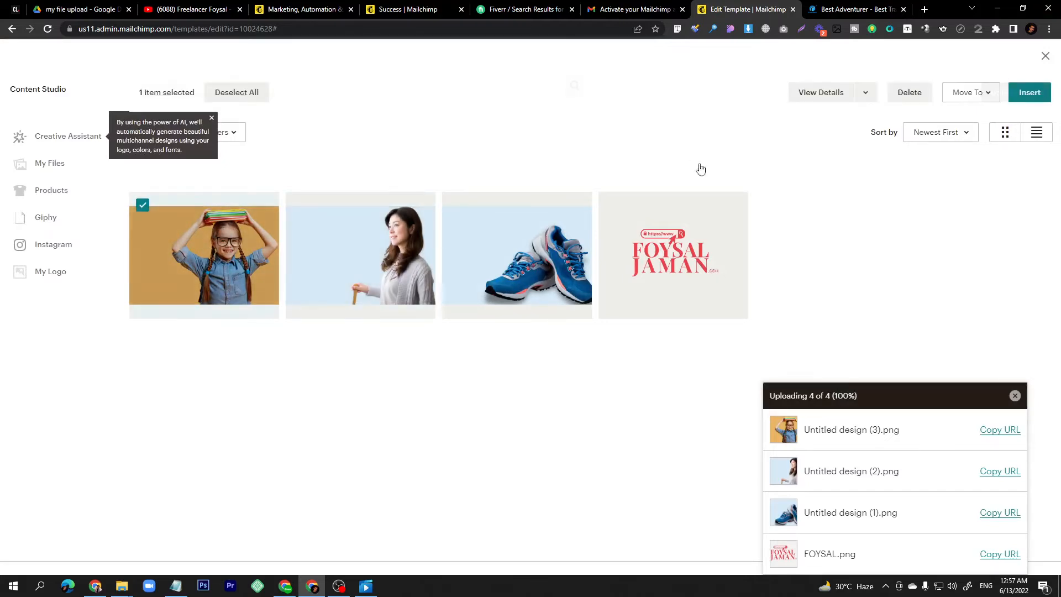
left_click(1030, 92)
scroll(382, 307, "down", 4)
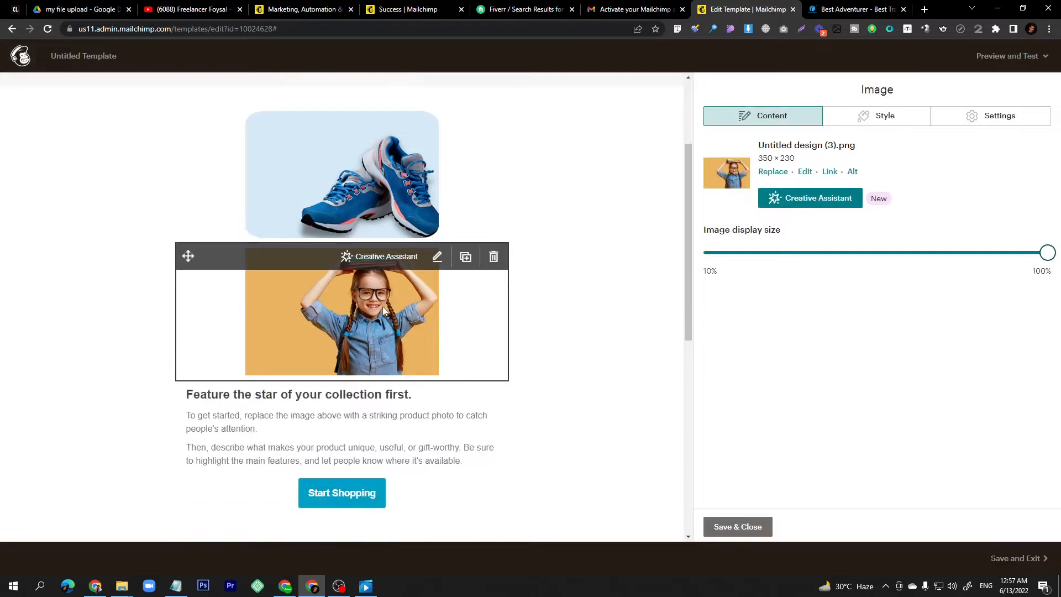
scroll(270, 420, "up", 3)
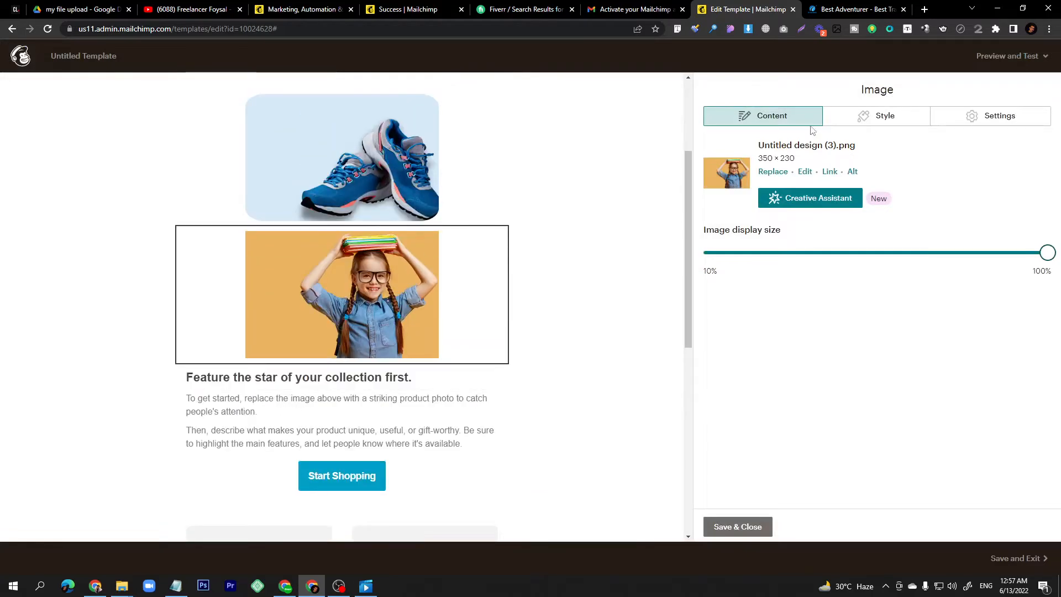
left_click(726, 520)
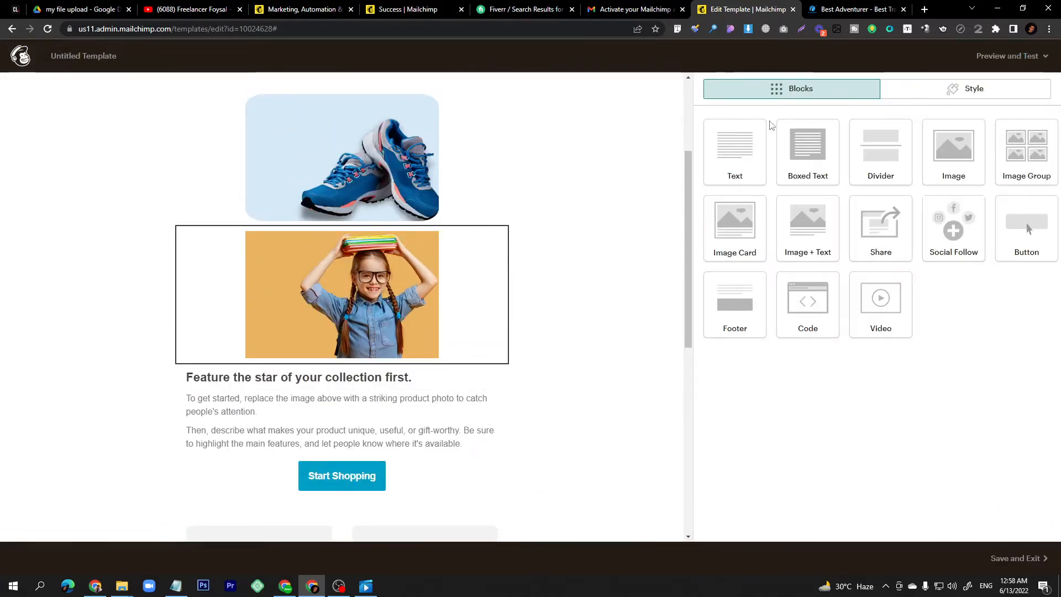
Step: Add a Text block between the two photos and replace its sample text with "Show"
left_click_drag(735, 150, 292, 237)
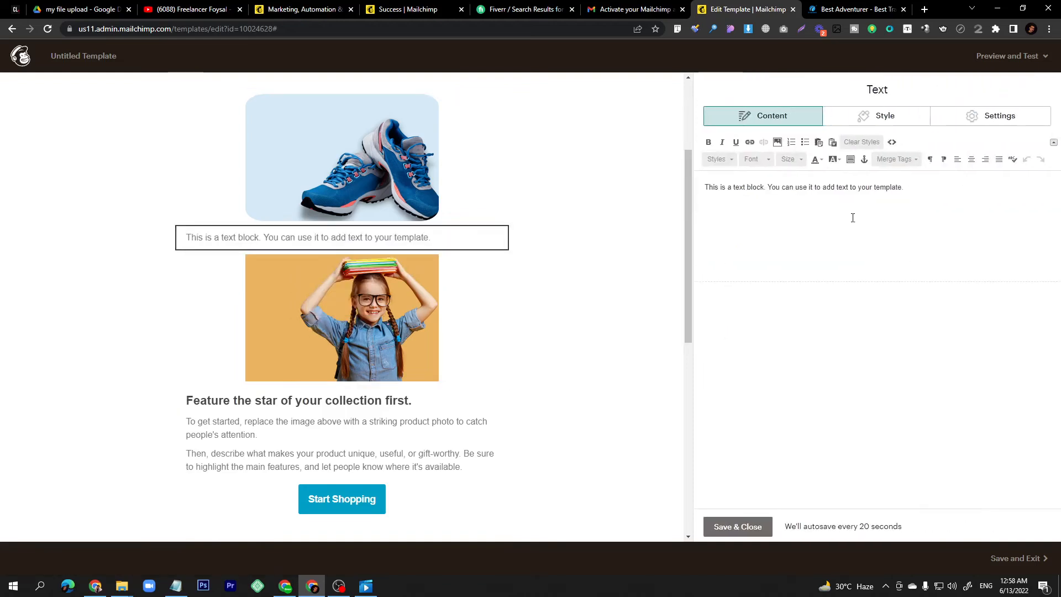
left_click_drag(922, 185, 699, 189)
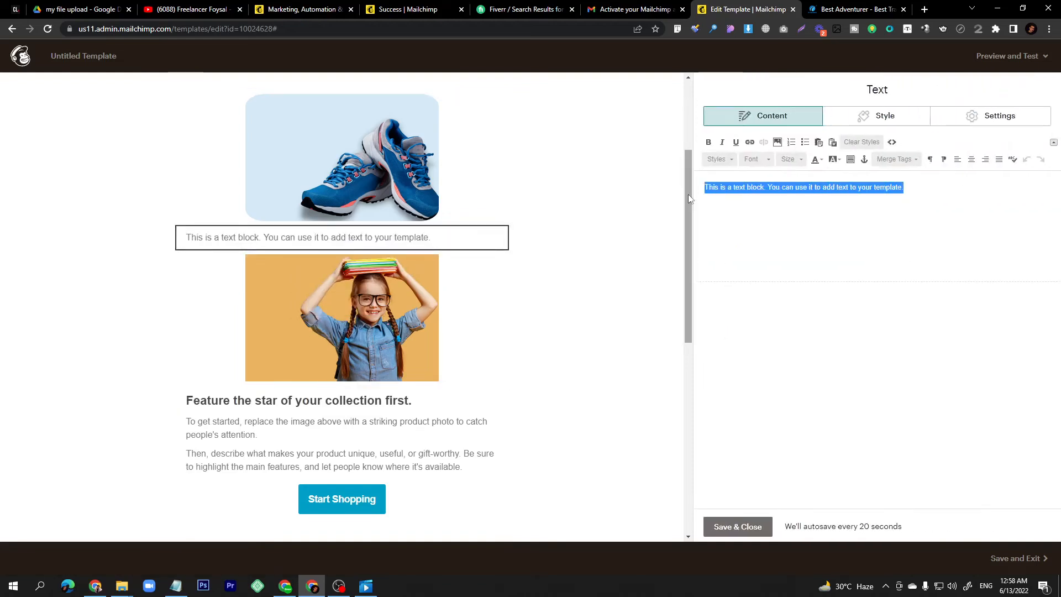
type("Show")
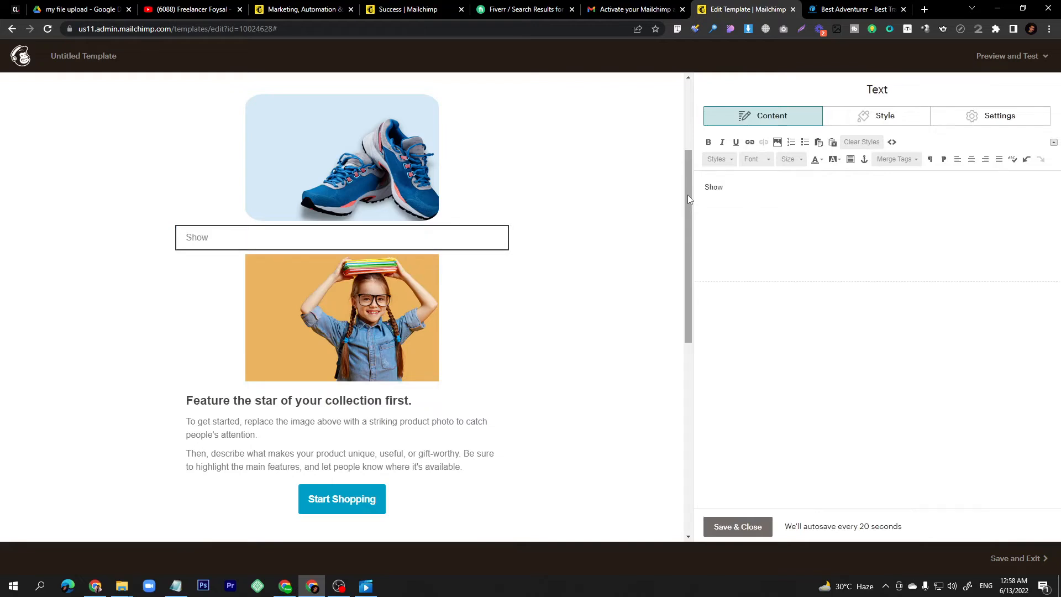
Step: Format the word "Show" as bold Georgia and apply the large centered heading style
double_click(714, 187)
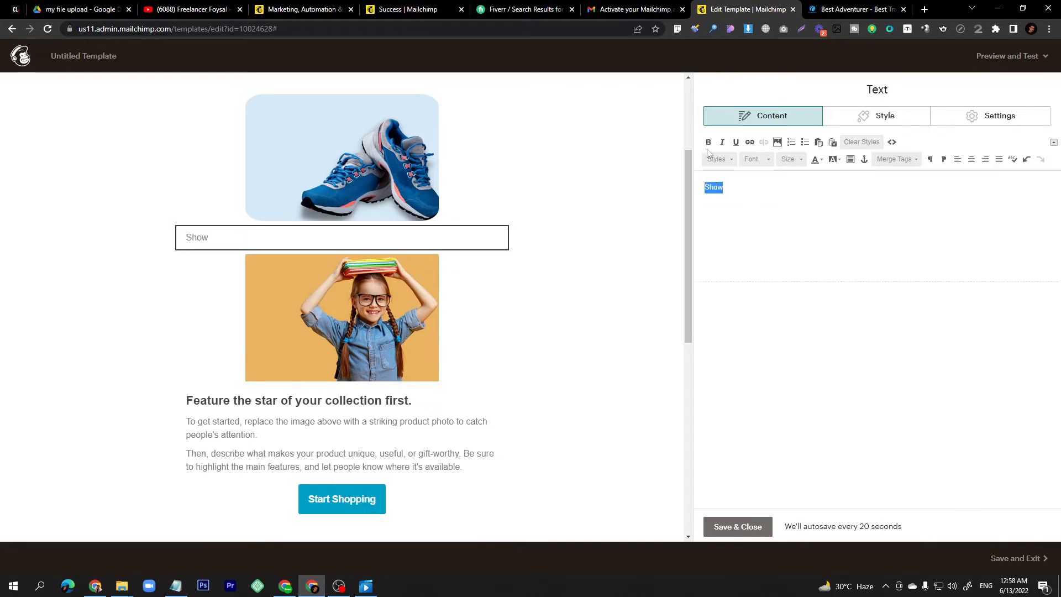
left_click(708, 142)
left_click(755, 159)
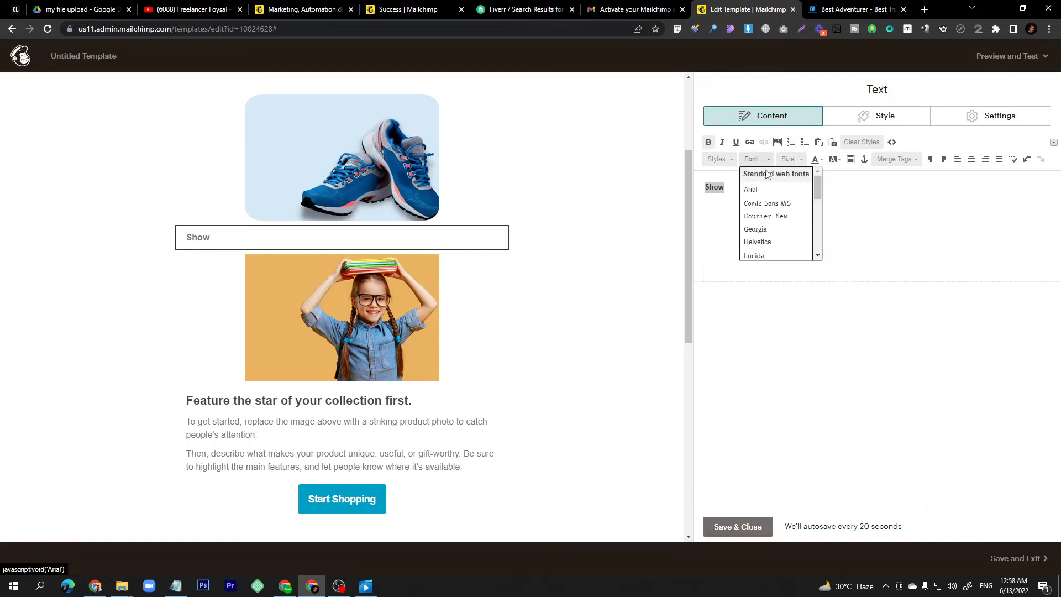
left_click(773, 231)
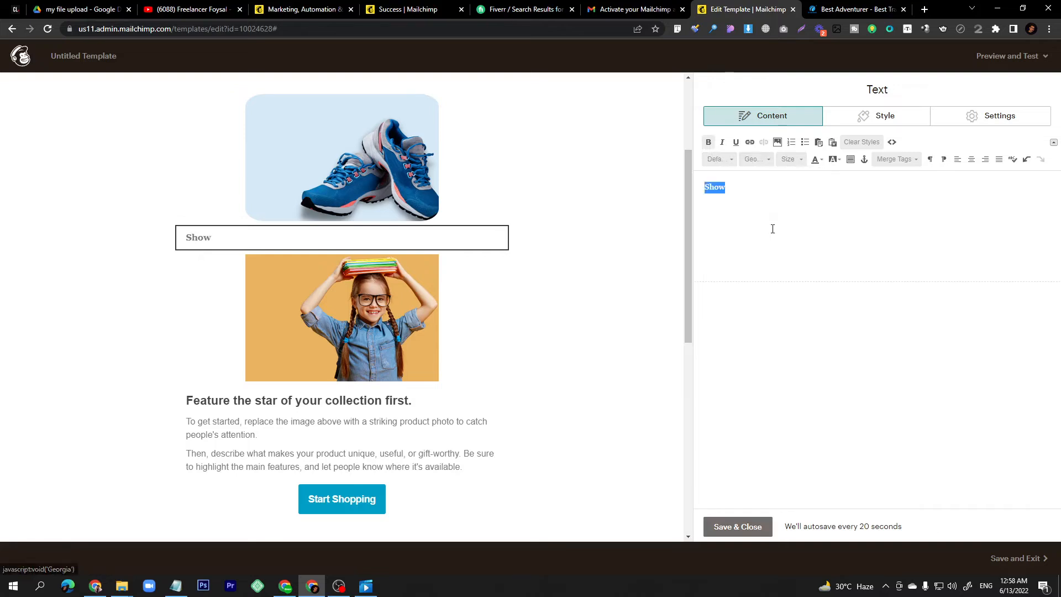
left_click(729, 160)
left_click(742, 194)
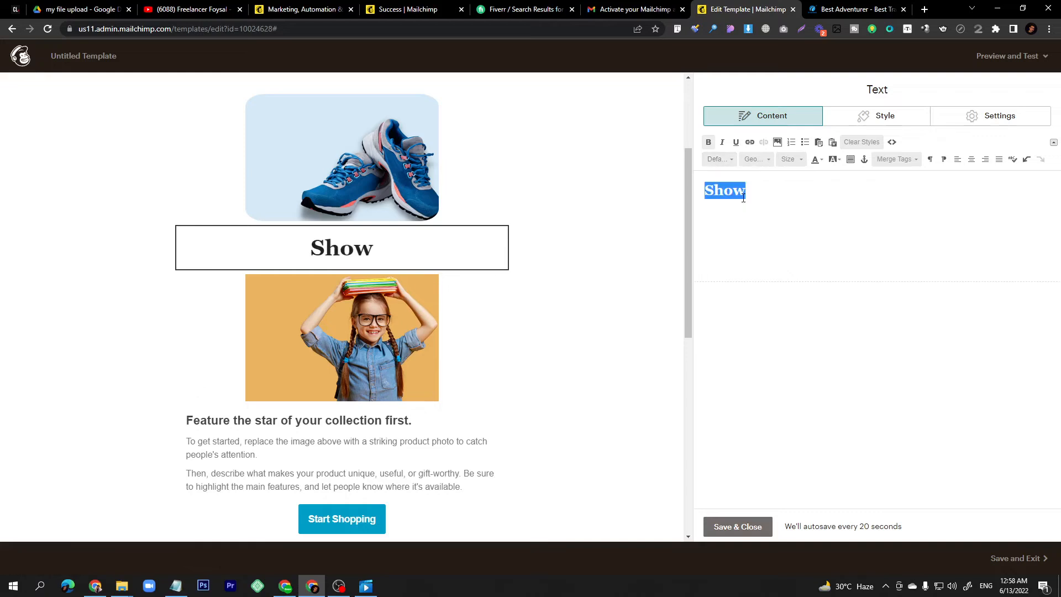
Step: Color the word "Show" dark red and set the text block's style alignment to center
left_click(821, 160)
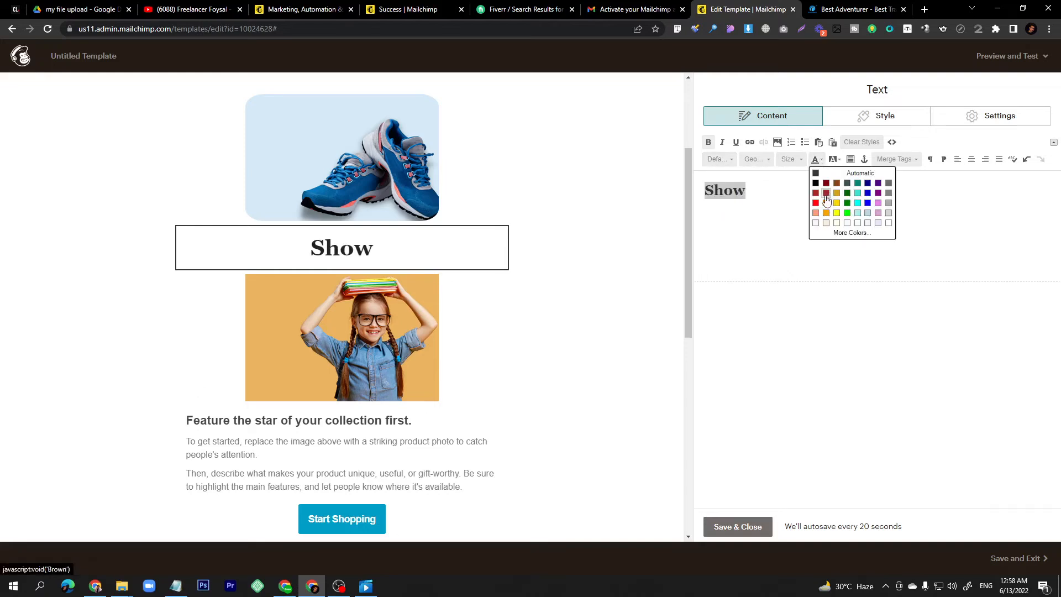
left_click(817, 194)
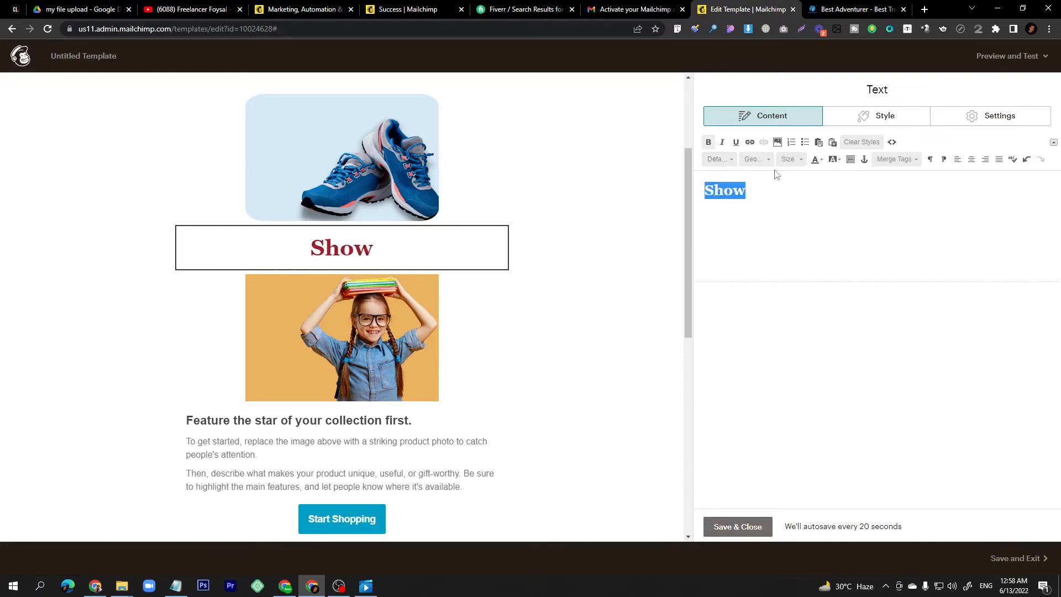
left_click(837, 116)
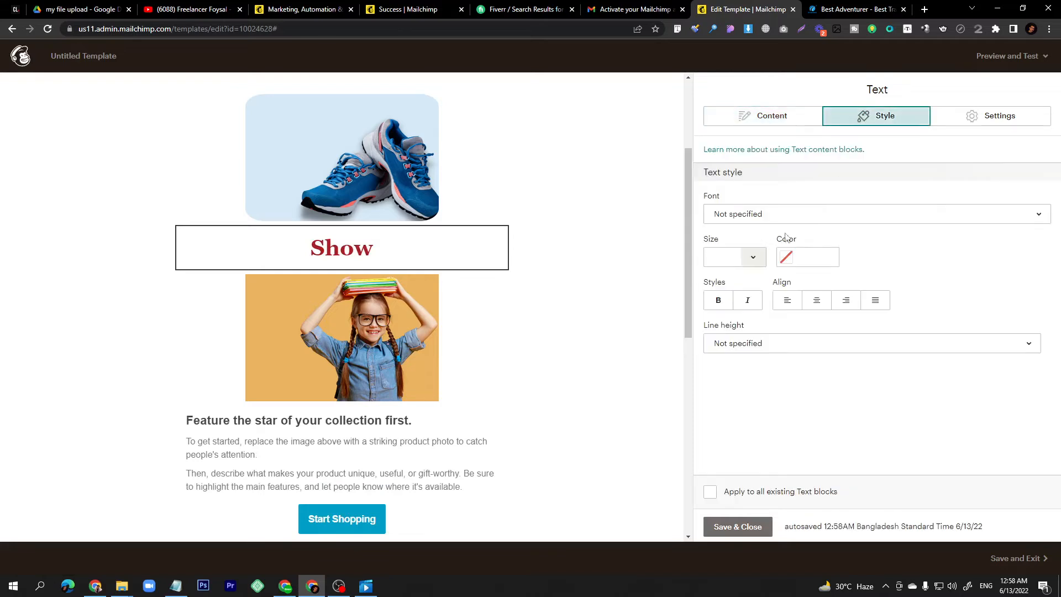
left_click(817, 300)
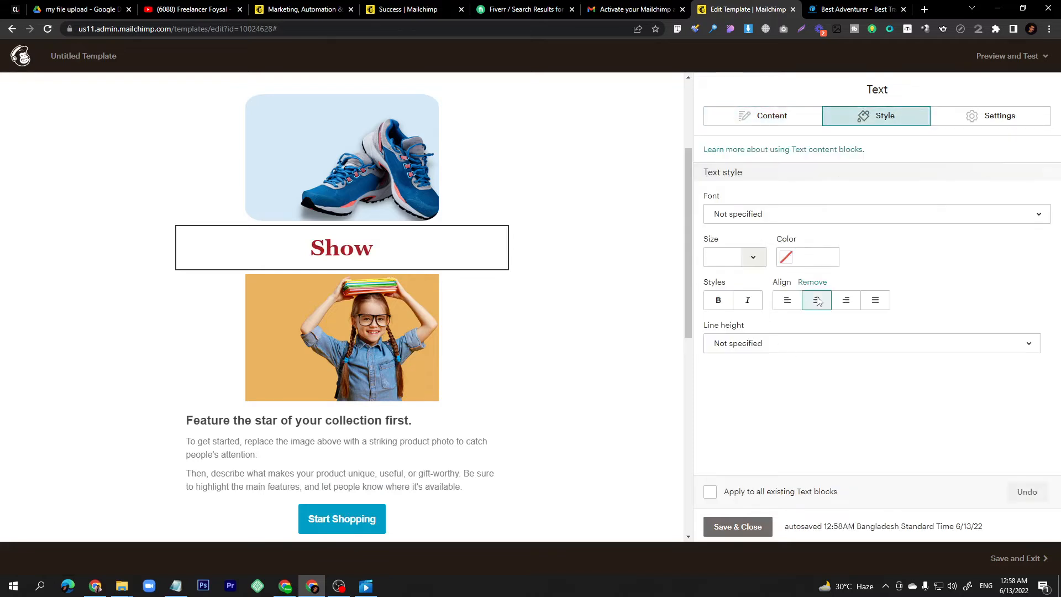
Step: Set the "Show" text block's style font to Georgia and its size to 16px
left_click(753, 120)
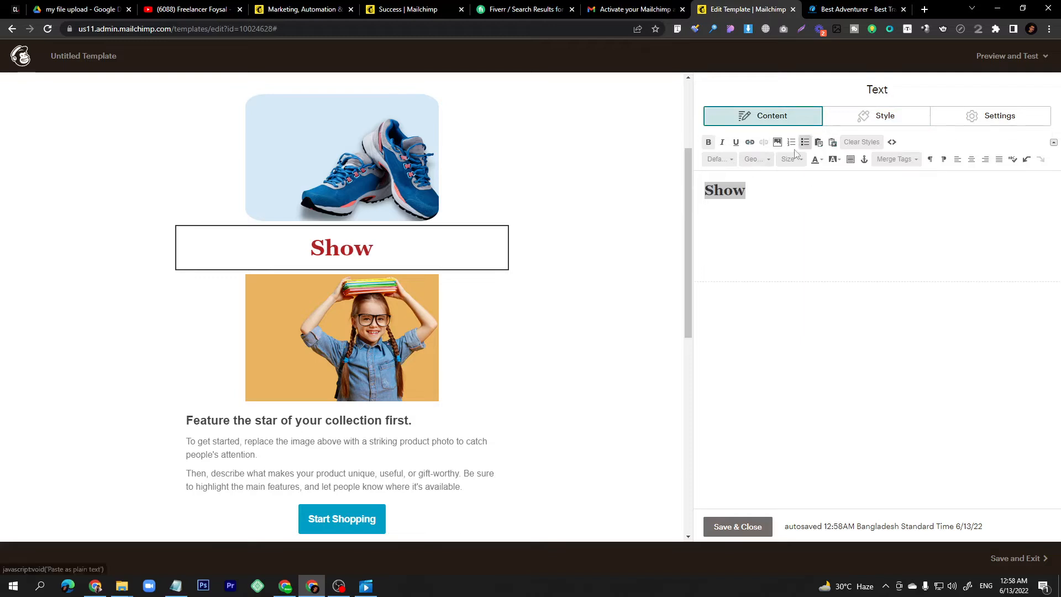
left_click(867, 115)
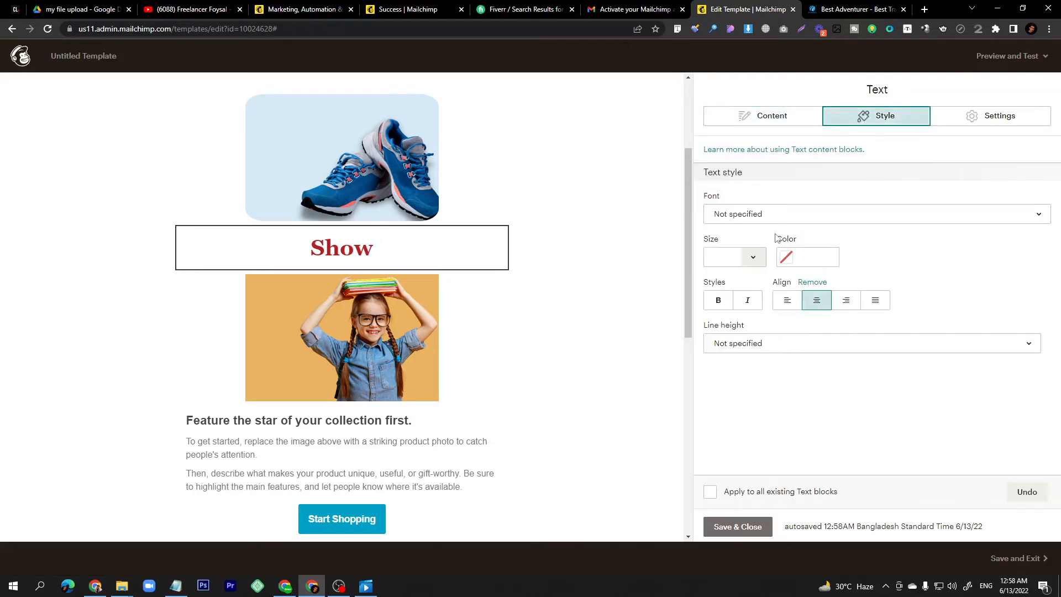
left_click(745, 220)
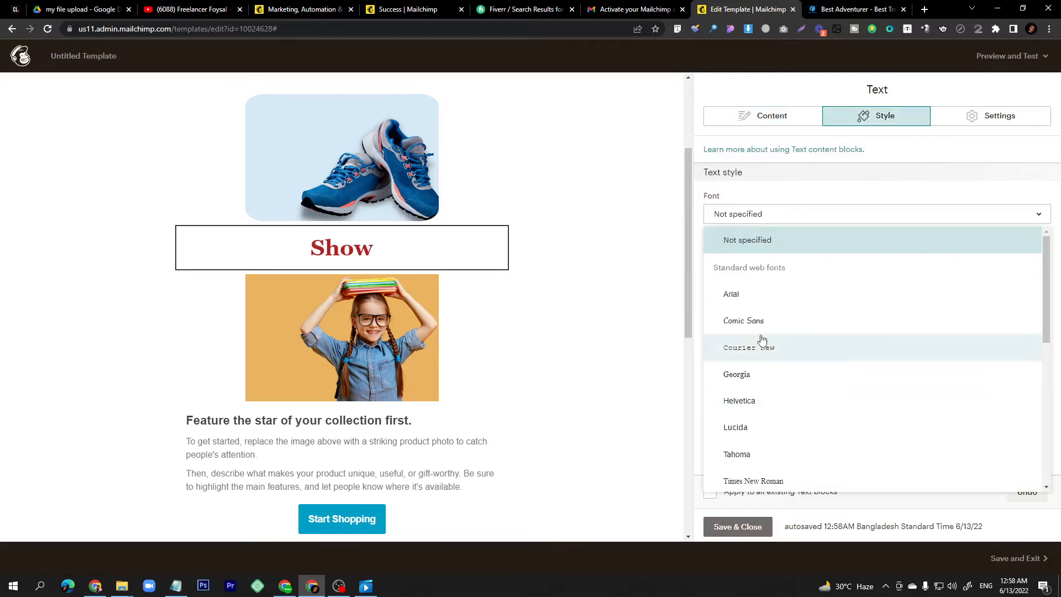
left_click(764, 383)
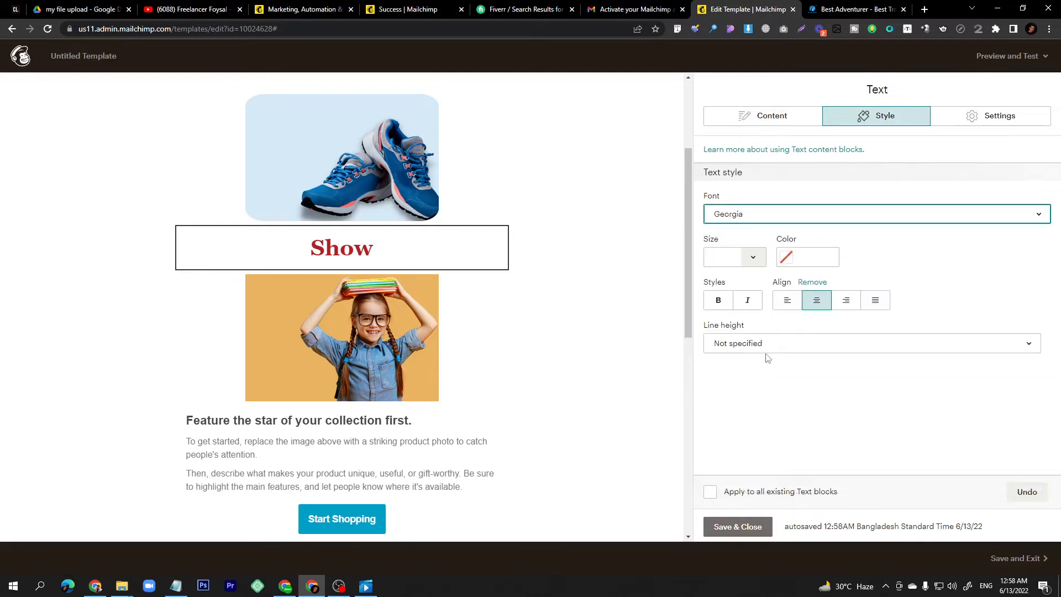
left_click(752, 257)
left_click(738, 434)
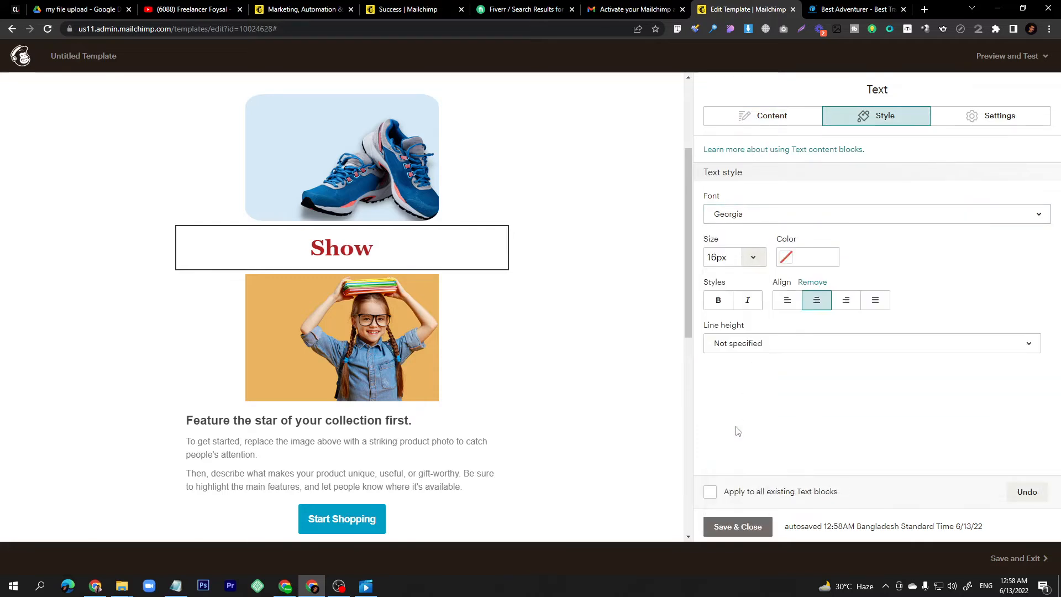
Step: Set the "Show" text block's style color to the light red #f19696
left_click(817, 259)
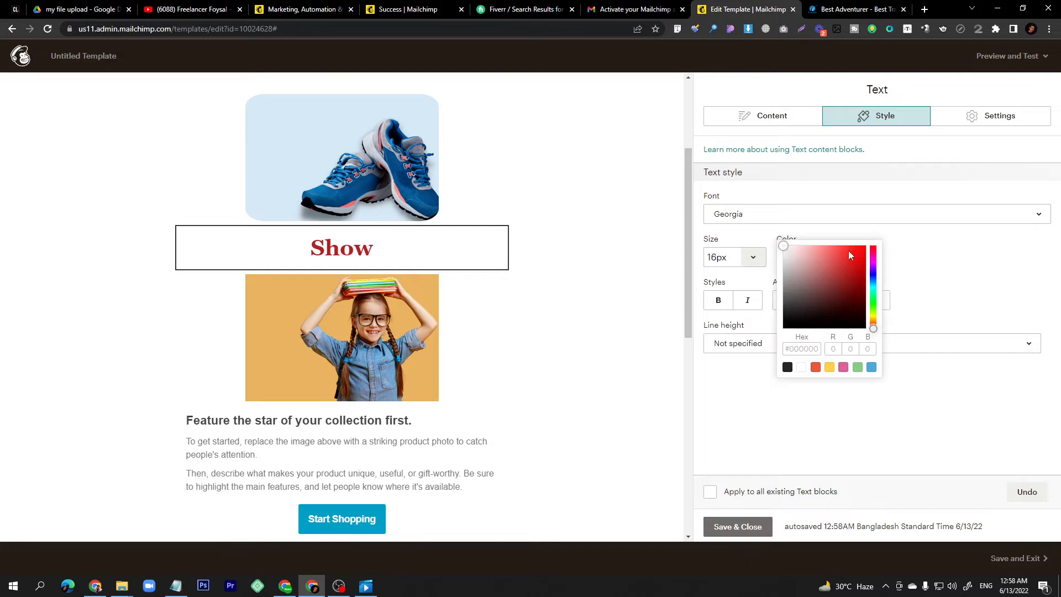
left_click(830, 301)
left_click(813, 277)
left_click(814, 250)
left_click(735, 381)
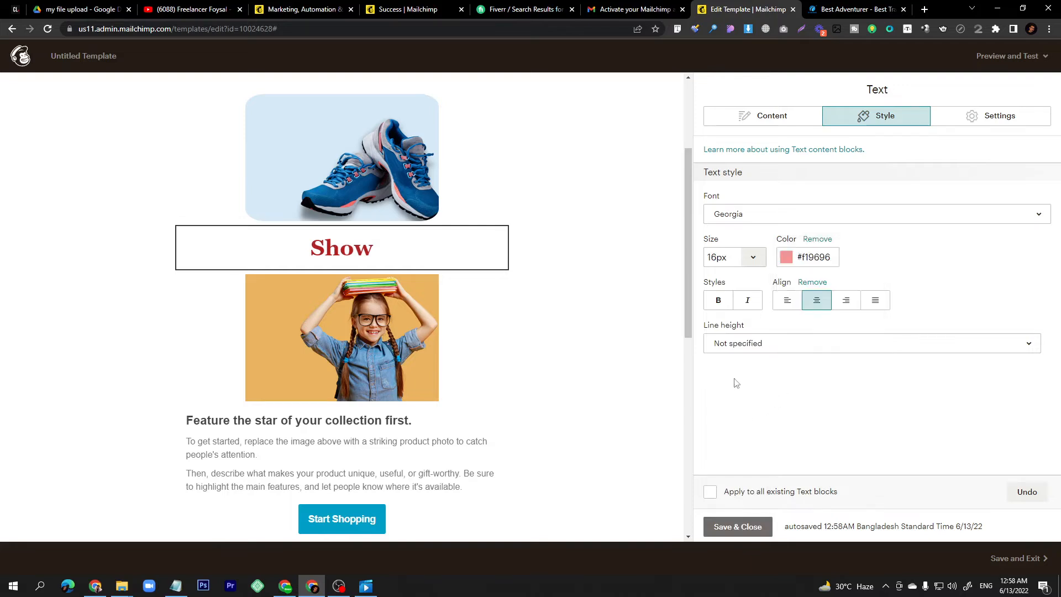
Step: Justify the "Show" text block's style alignment and set its line height to Normal
left_click(875, 303)
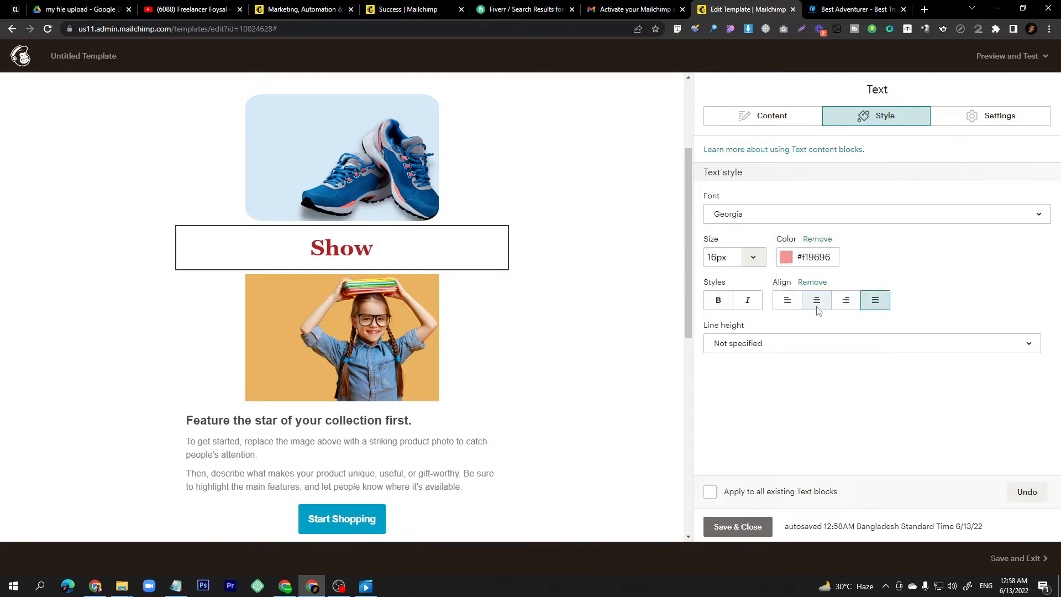
left_click(754, 343)
left_click(741, 393)
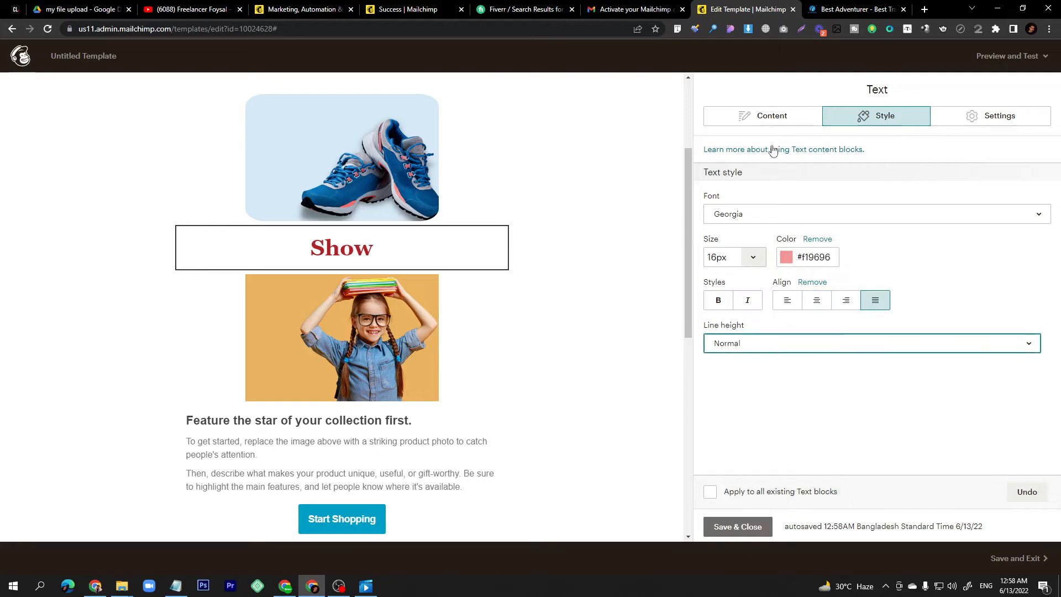
left_click(772, 118)
left_click(881, 118)
left_click(772, 119)
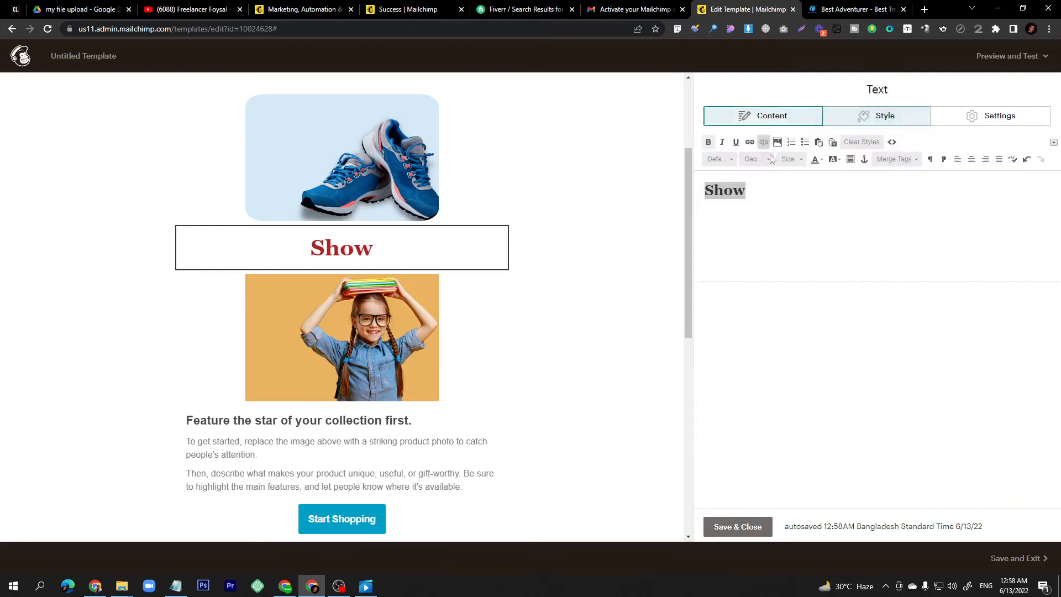
Step: Split the "Show" text block into 2 columns, choosing the split with the wider first column
left_click(1001, 116)
left_click(748, 191)
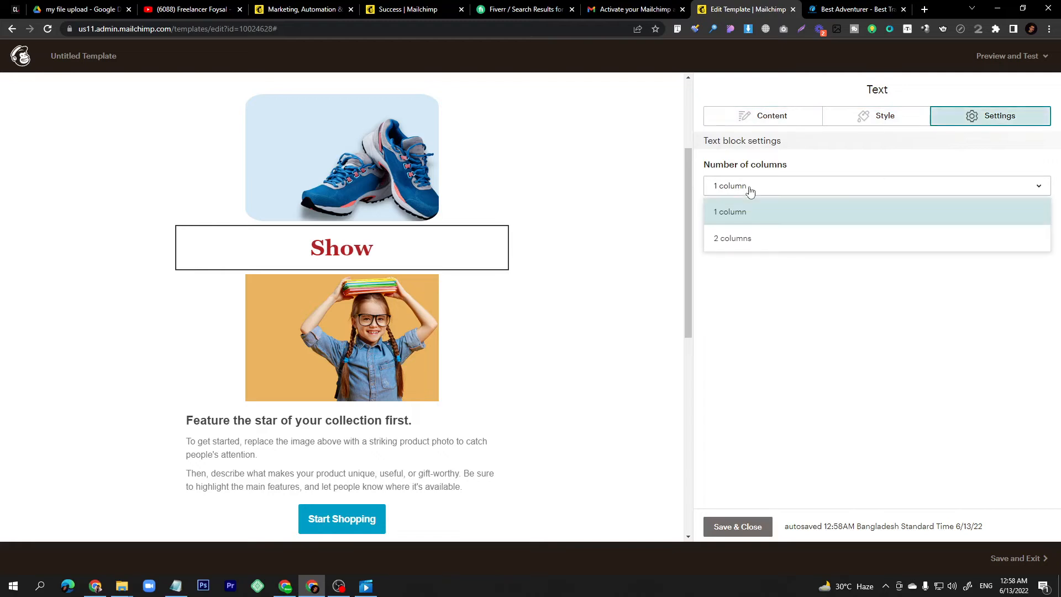
left_click(337, 264)
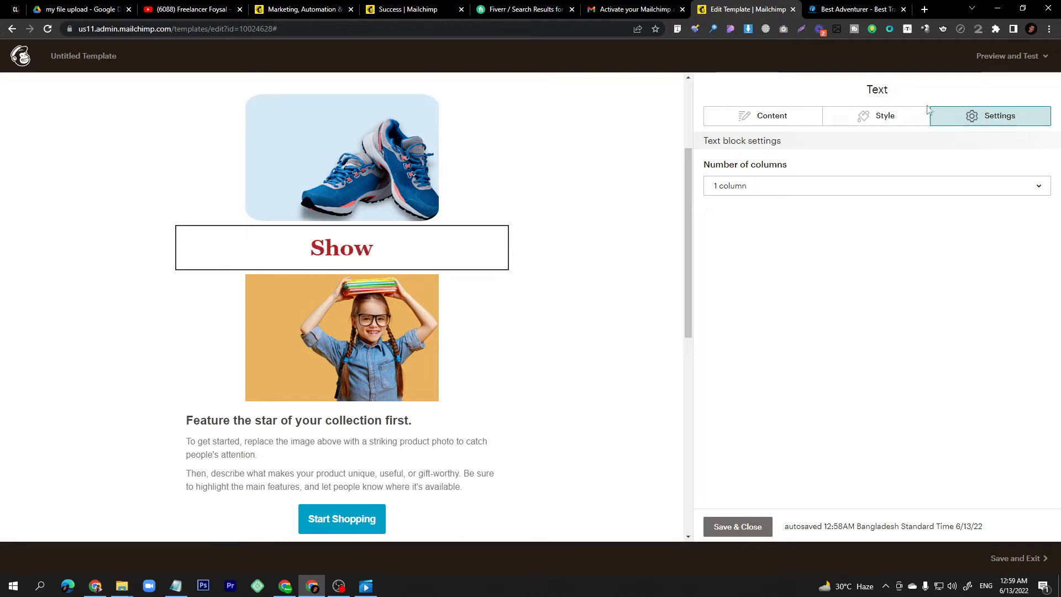
left_click(748, 185)
left_click(734, 240)
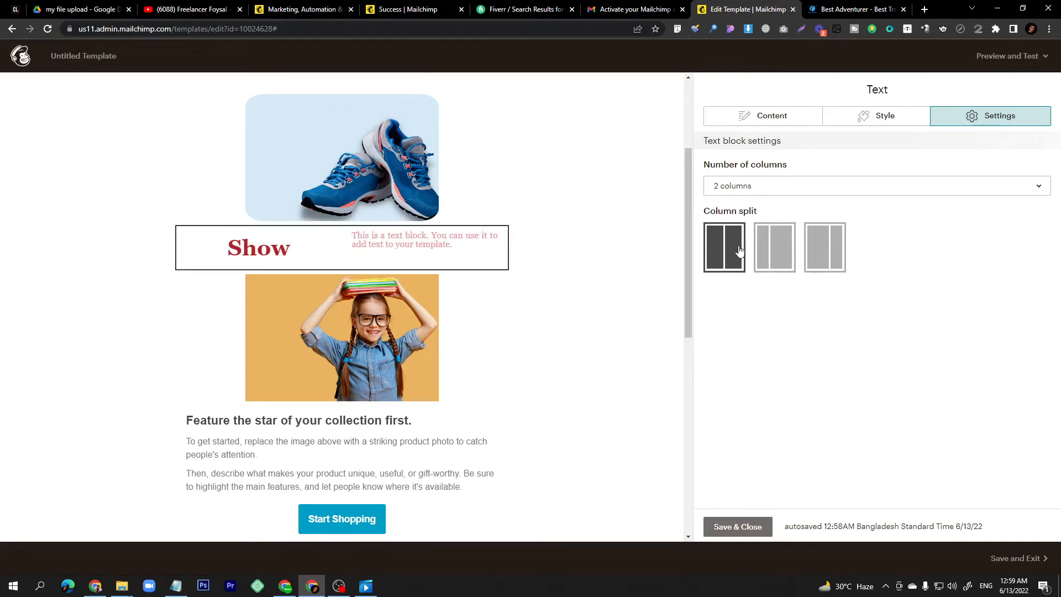
left_click(833, 252)
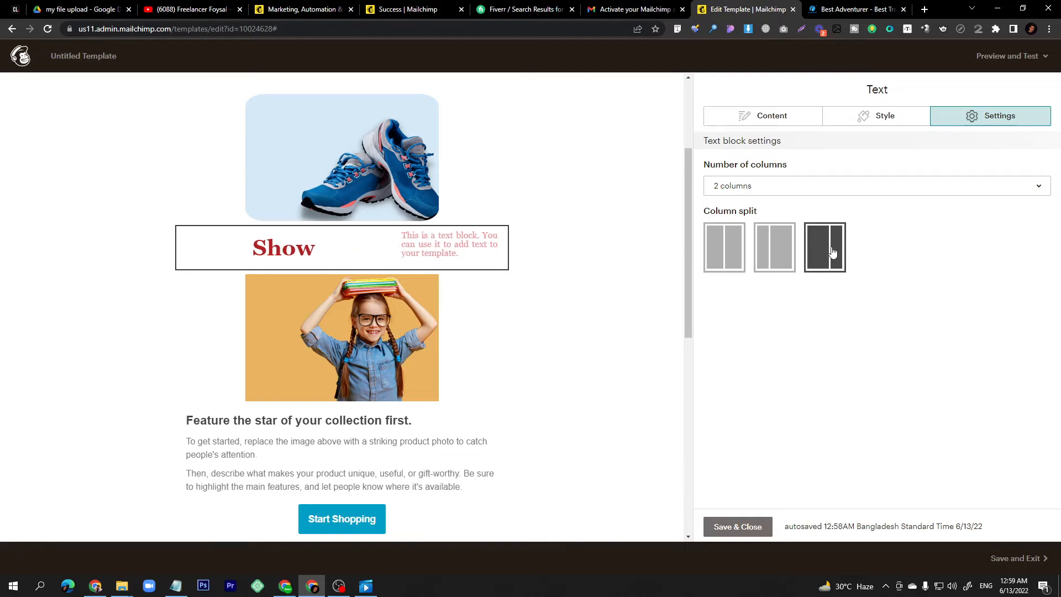
Step: View the sample text in the second column and the girl photo block's content, and close the block editor
left_click(759, 121)
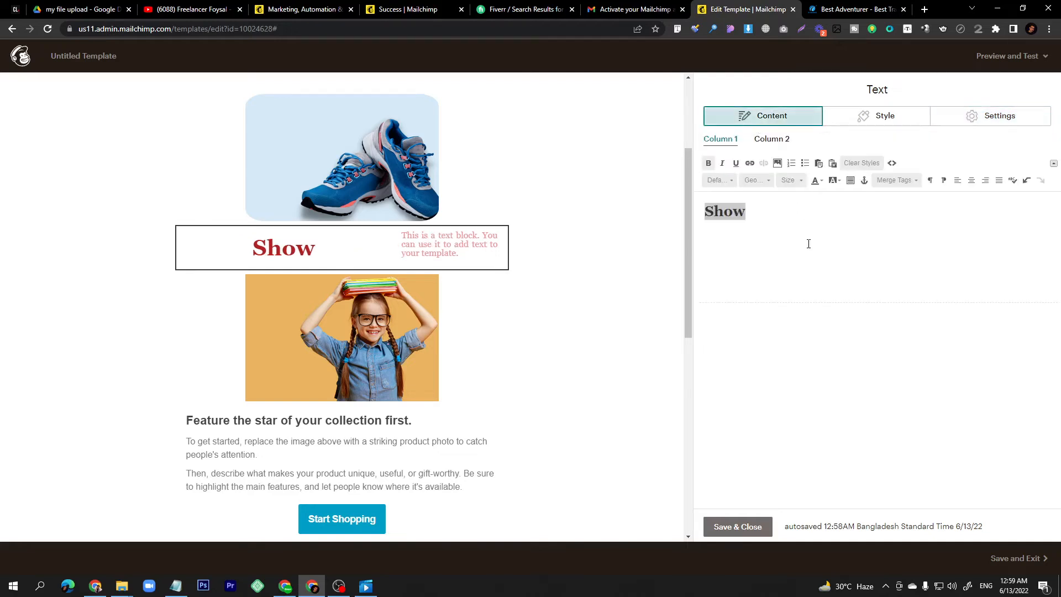
left_click(761, 142)
left_click_drag(929, 220, 699, 221)
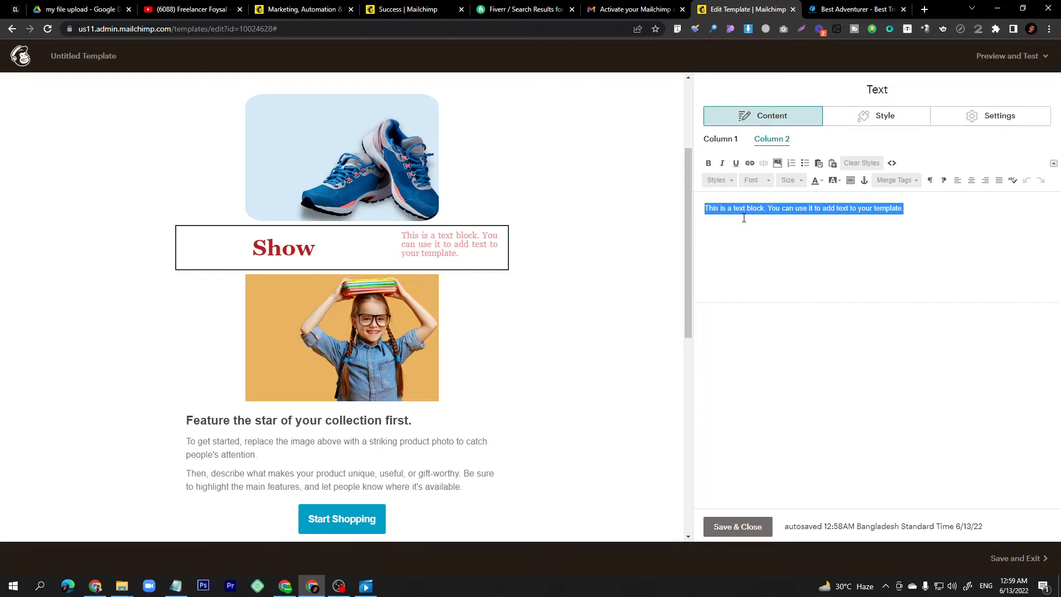
scroll(423, 266, "down", 4)
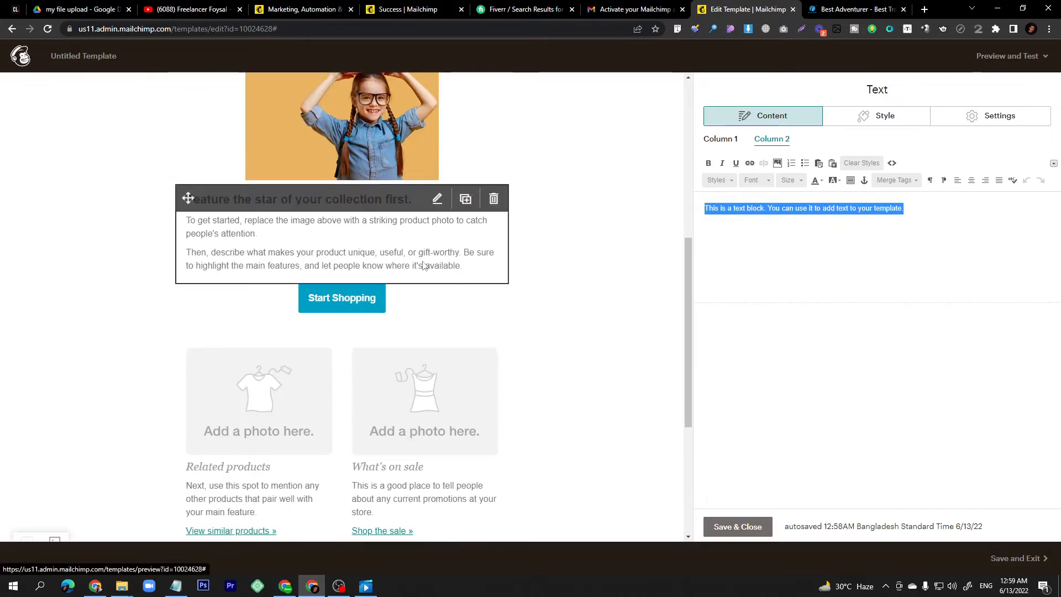
left_click(371, 148)
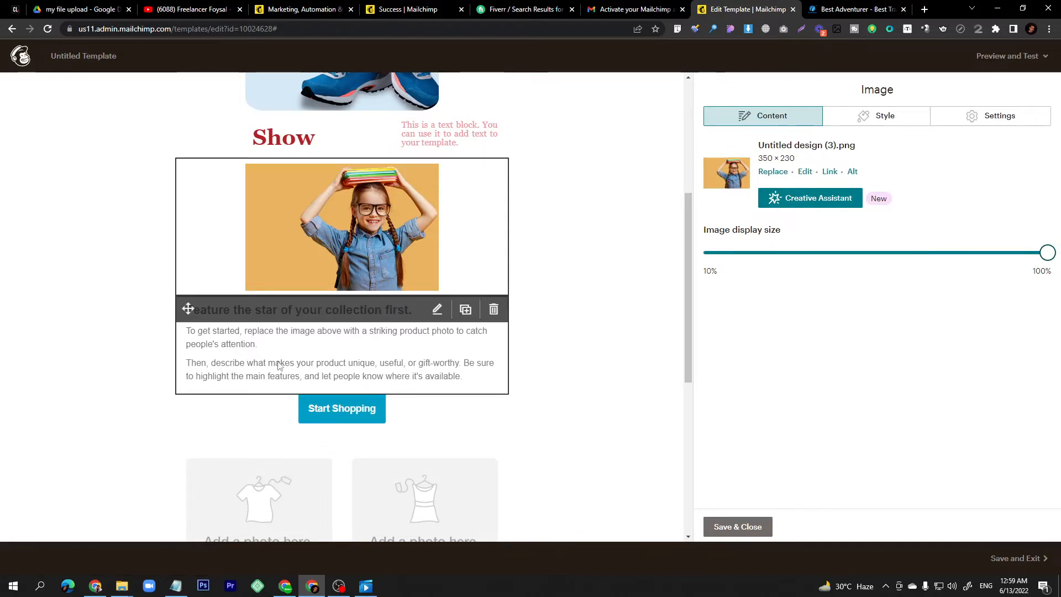
left_click(747, 530)
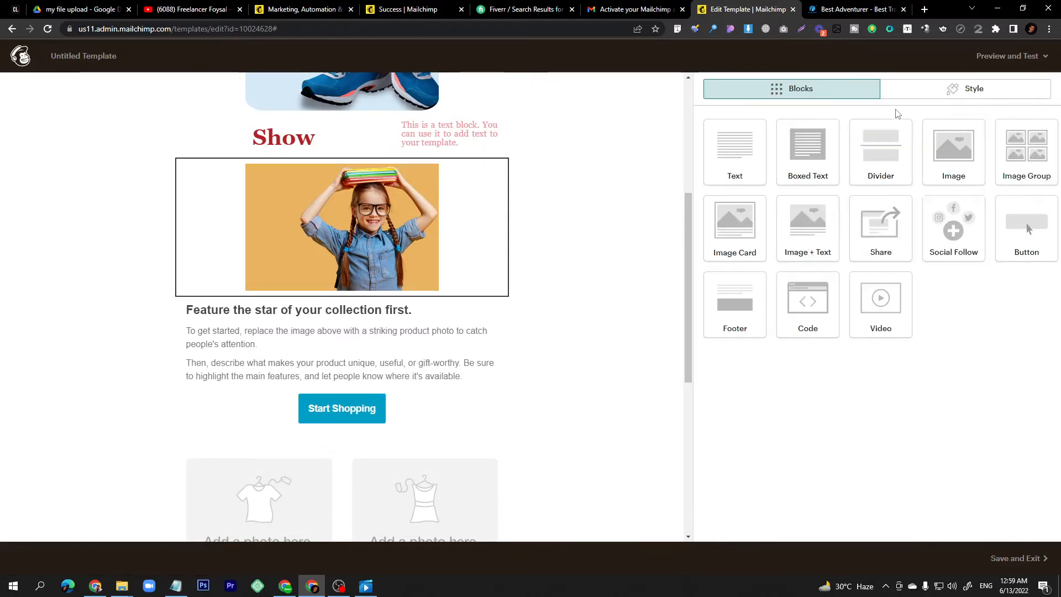
Step: Add a Boxed Text block above the Start Shopping button and delete it again
left_click_drag(815, 165, 302, 400)
left_click_drag(176, 397, 177, 398)
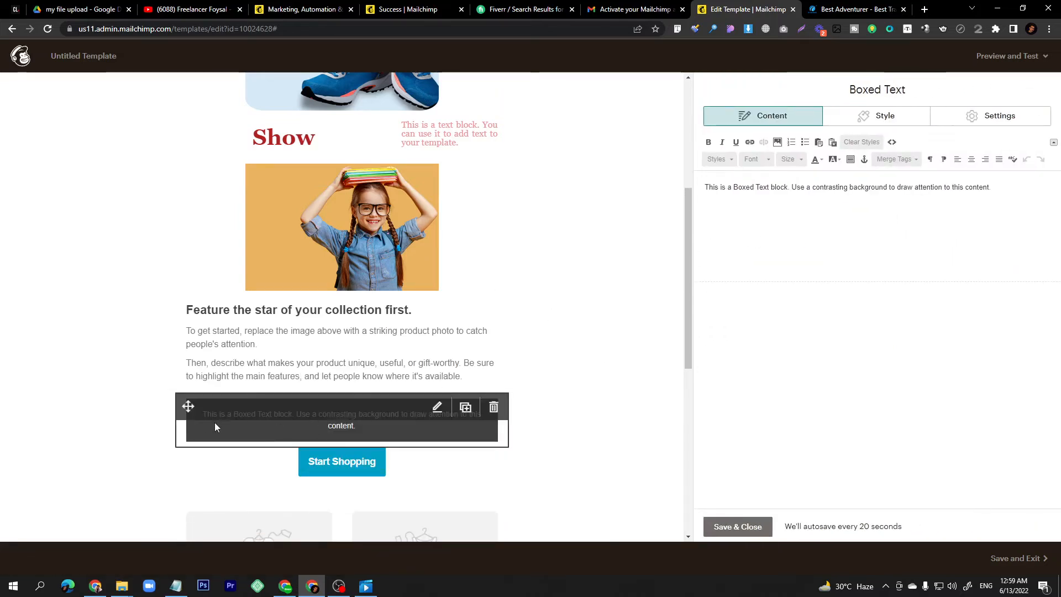
left_click(496, 408)
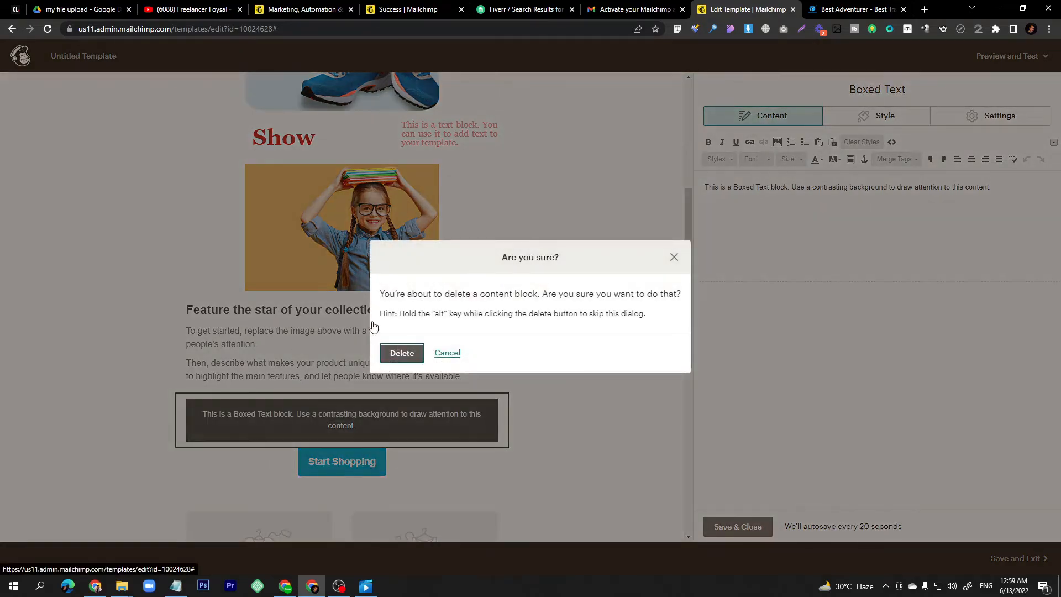
left_click(402, 353)
Step: Open the "Feature the star of your collection first." text block for editing
left_click(438, 312)
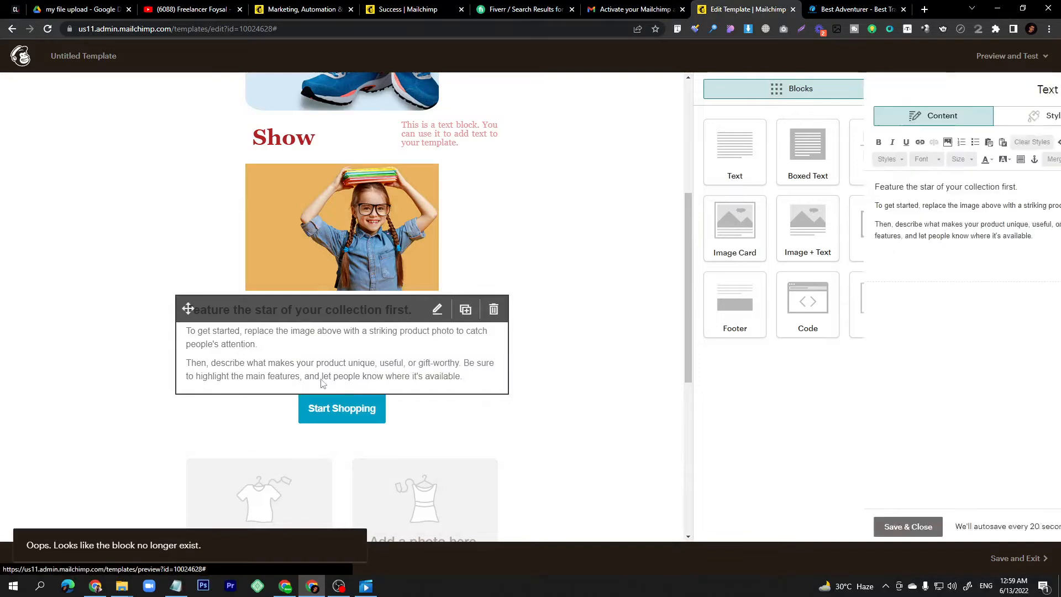
left_click_drag(890, 236, 679, 192)
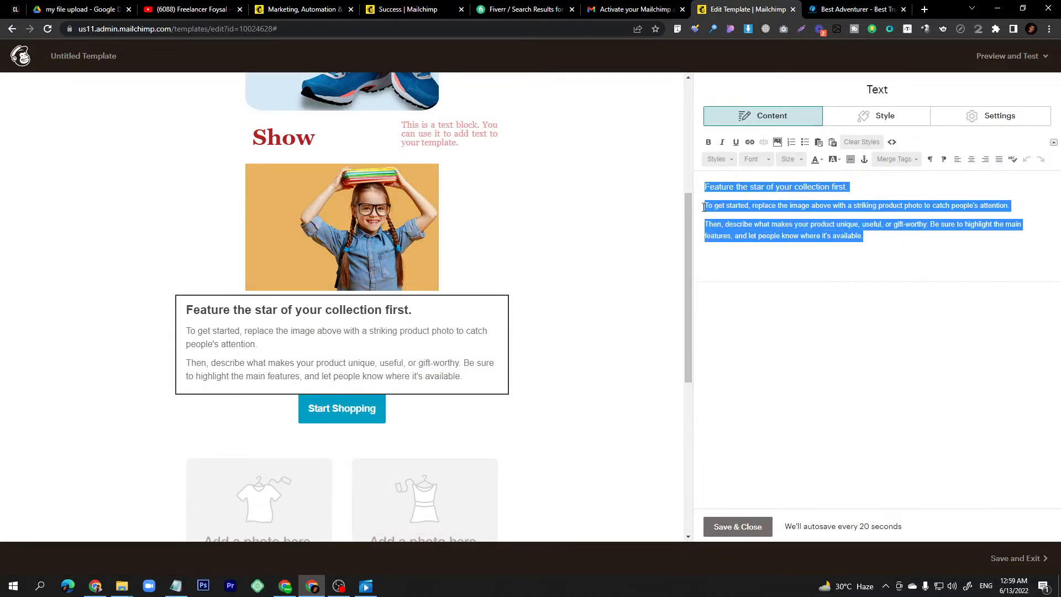
left_click(835, 224)
Step: Try deleting both paragraphs below the block's heading, and undo the deletion
left_click_drag(860, 244, 712, 209)
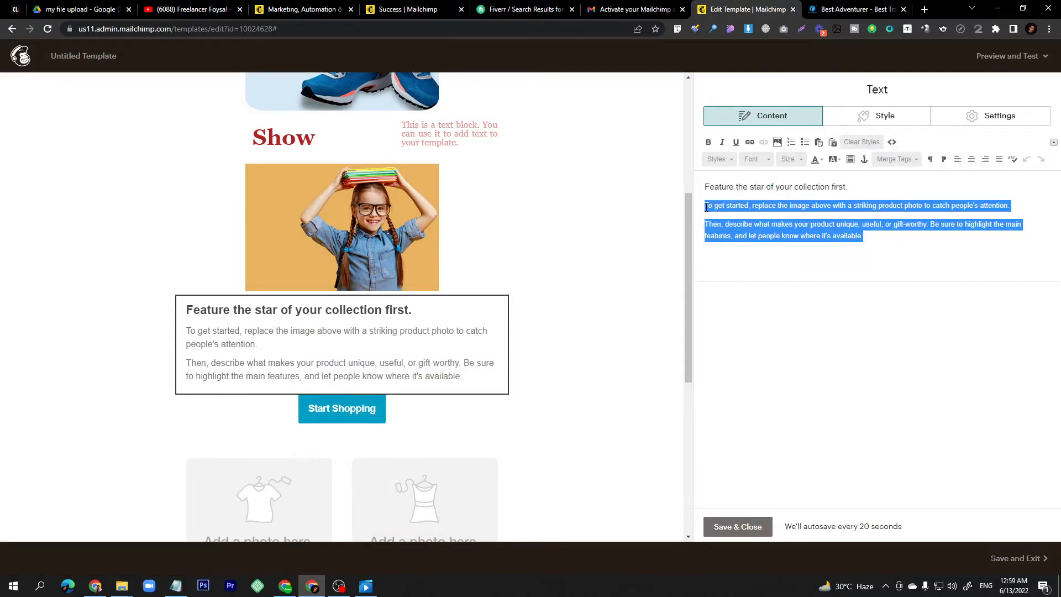
key("BackSpace")
key("BackSpace")
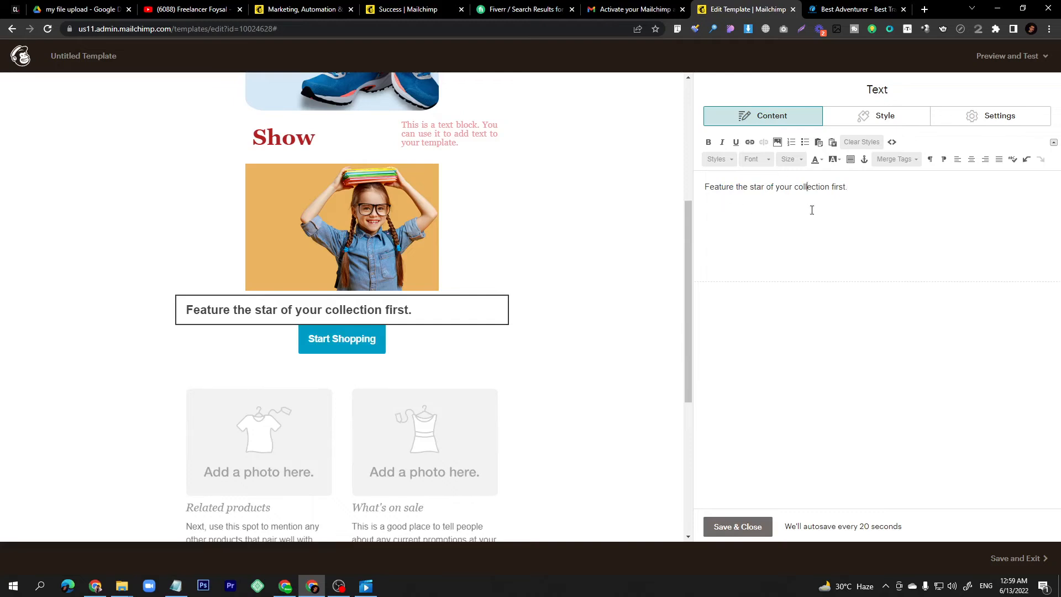
key("ctrl+z")
key("ctrl+z")
Step: Shorten the block's heading to "Feature collection ." and delete the paragraph starting "Then, describe what makes your product unique"
left_click_drag(849, 190, 799, 190)
left_click(794, 192)
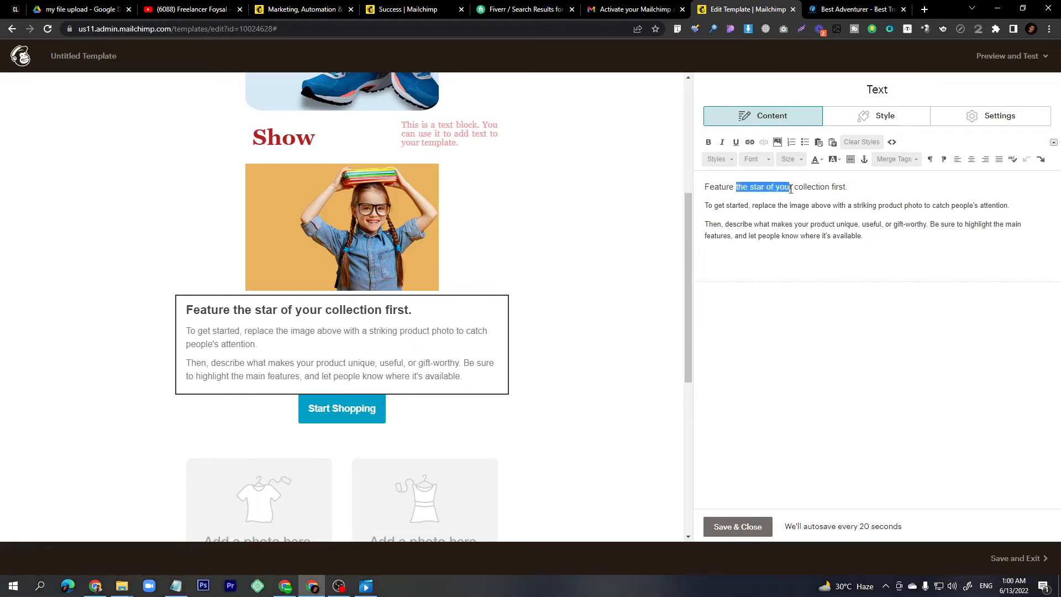
key("BackSpace")
key("BackSpace")
key("BackSpace")
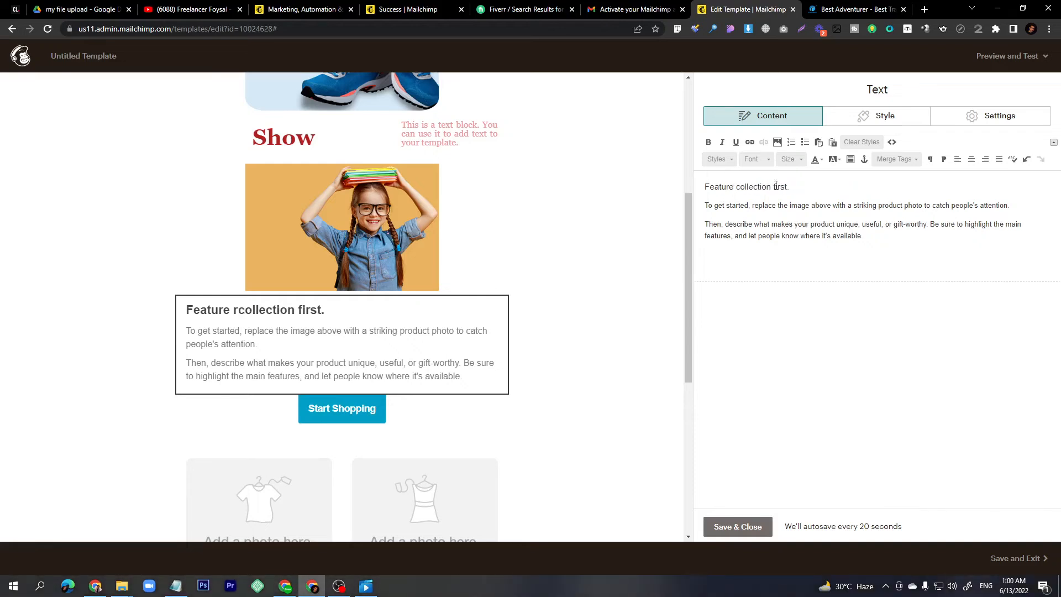
double_click(780, 187)
key("BackSpace")
triple_click(875, 234)
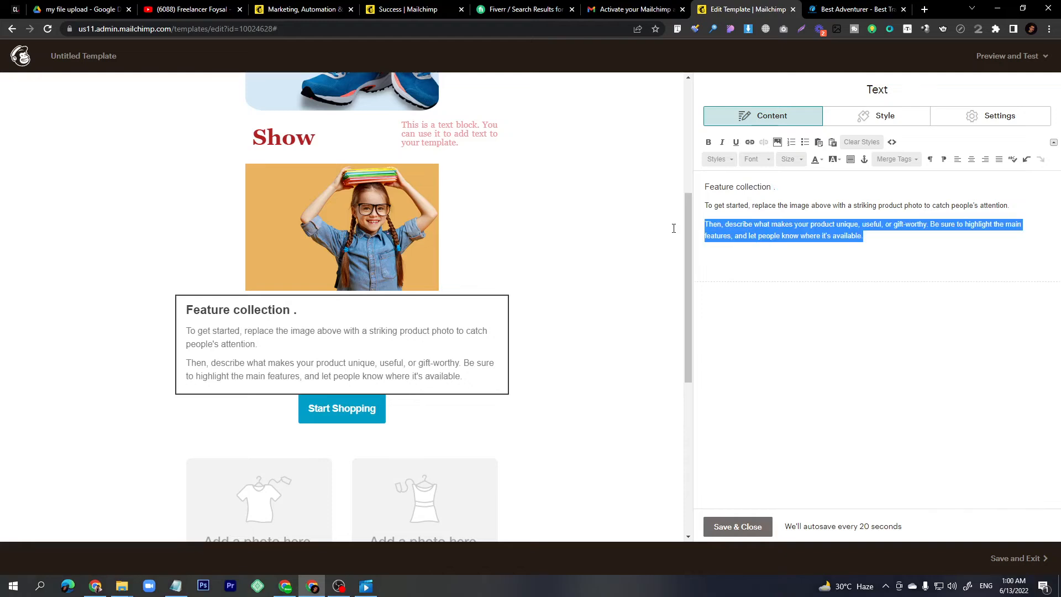
key("BackSpace")
Step: Open the Start Shopping button block for editing
scroll(370, 393, "down", 2)
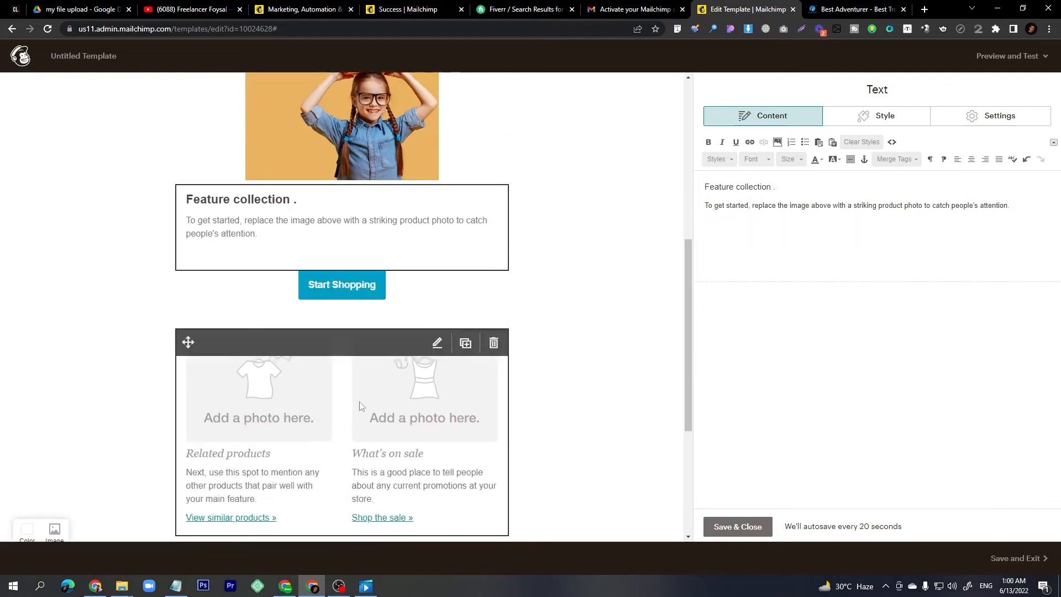
left_click(437, 287)
left_click(437, 285)
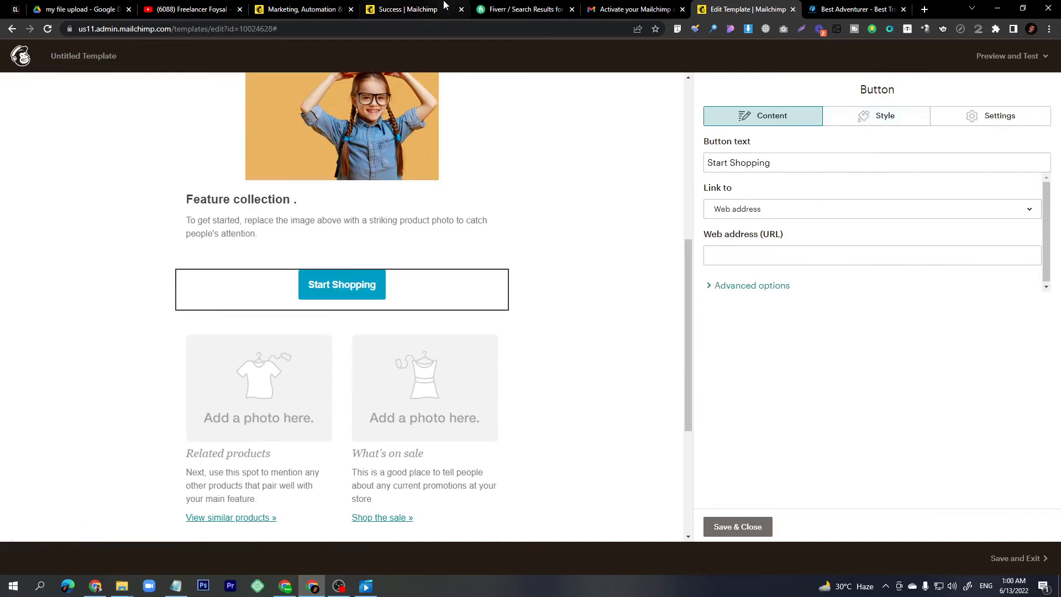
Step: Switch to the Best Adventurer website, dismiss its newsletter popup and copy the link address of Travel Store
left_click(851, 9)
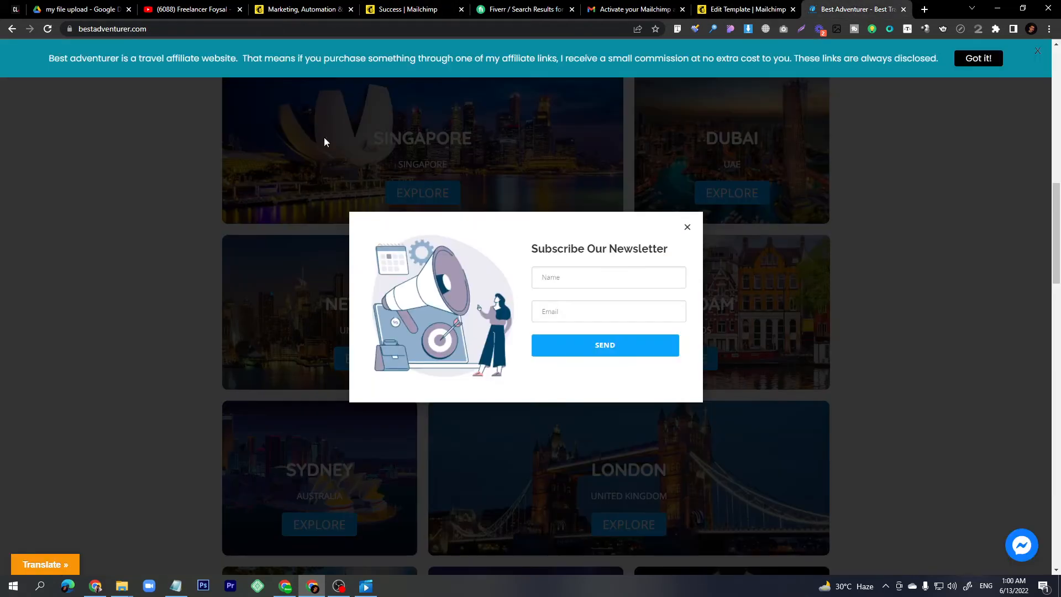
left_click(687, 228)
scroll(437, 183, "up", 15)
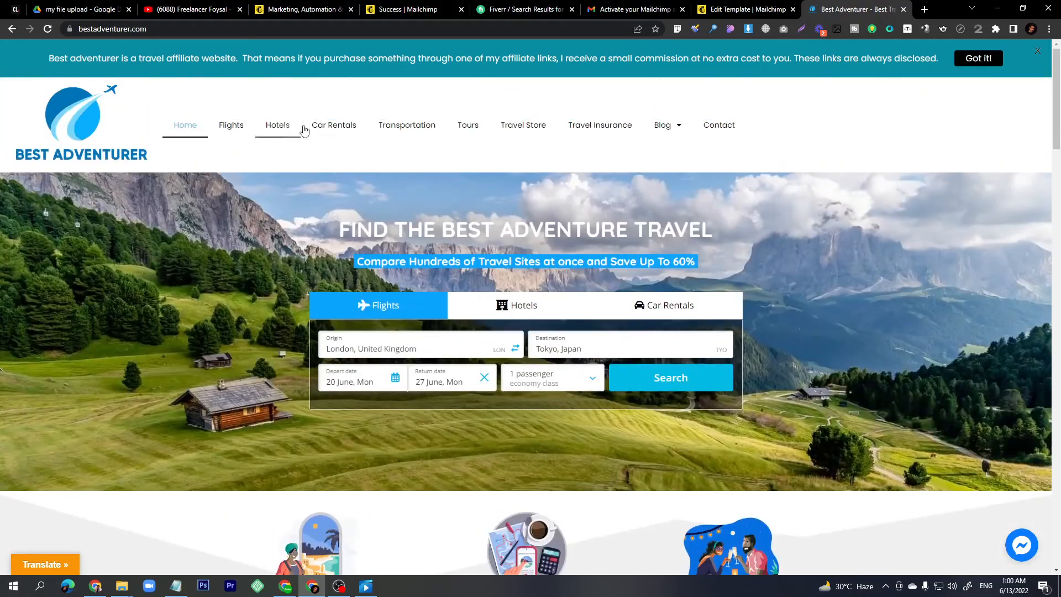
right_click(536, 133)
left_click(576, 209)
left_click(744, 9)
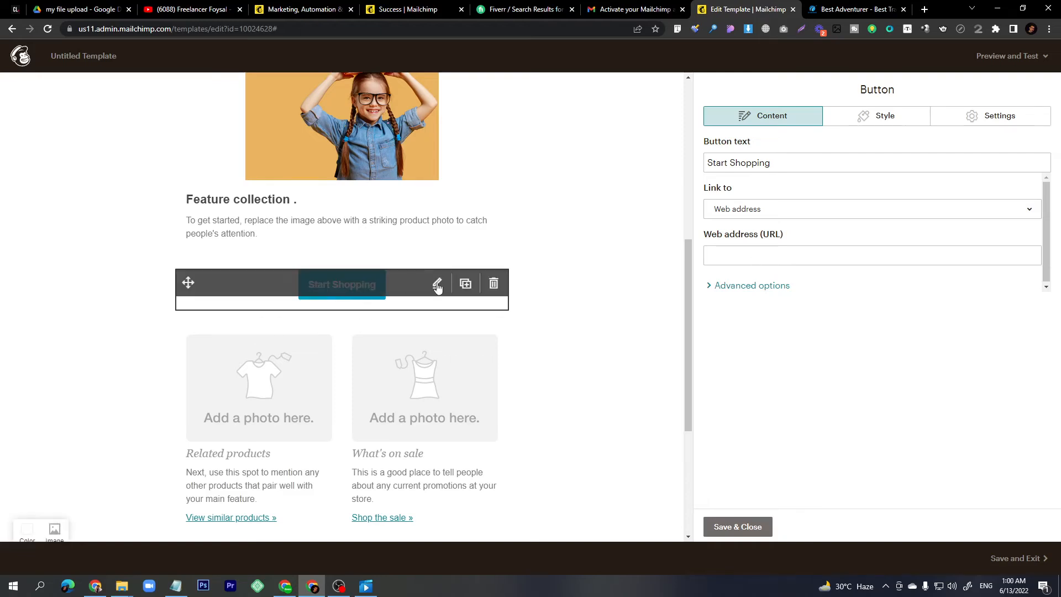
left_click(746, 261)
key("ctrl+v")
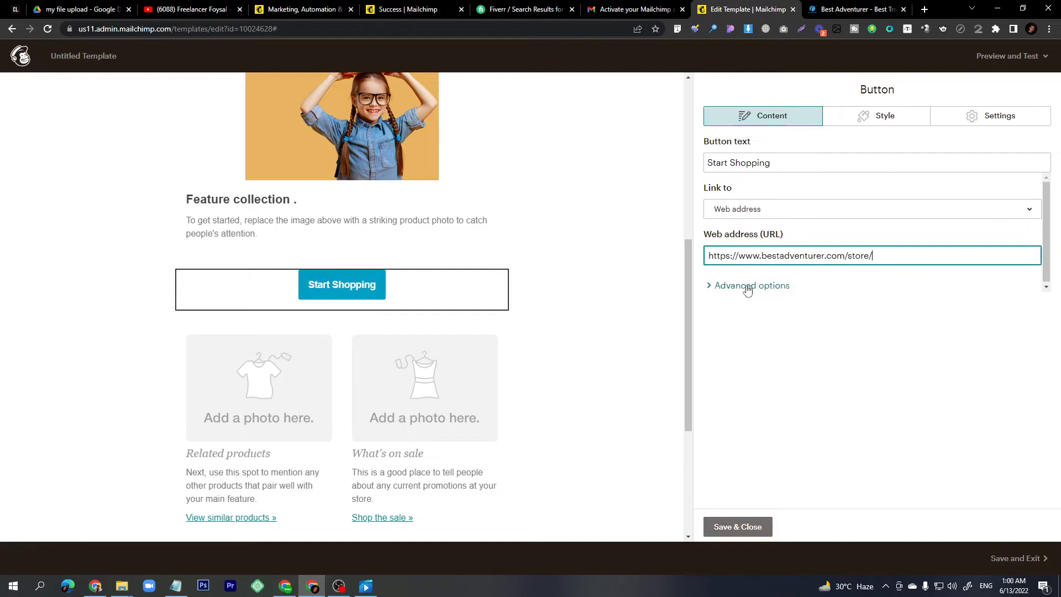
left_click(748, 287)
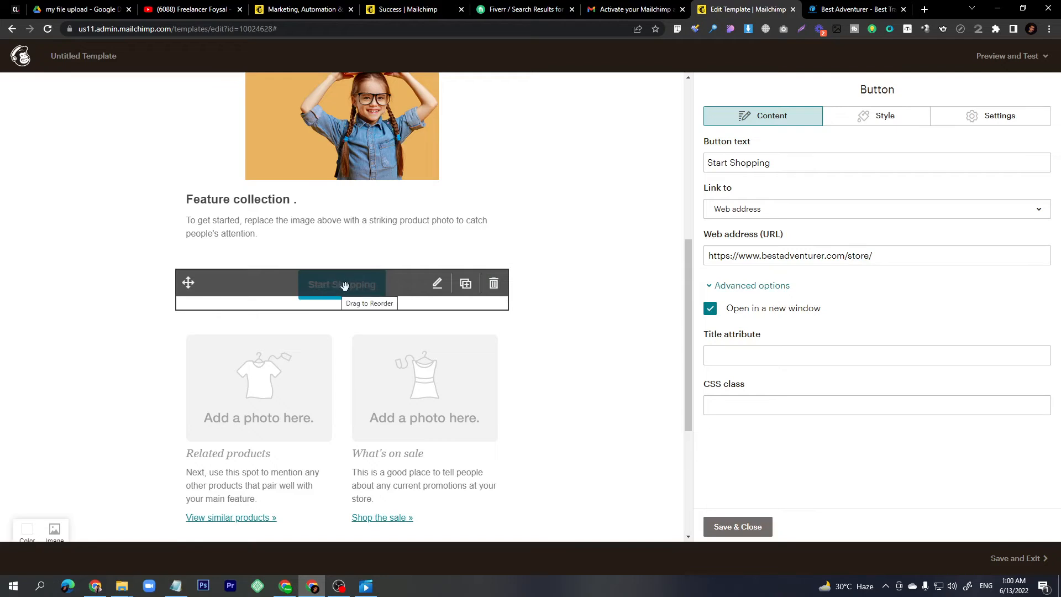
left_click(712, 311)
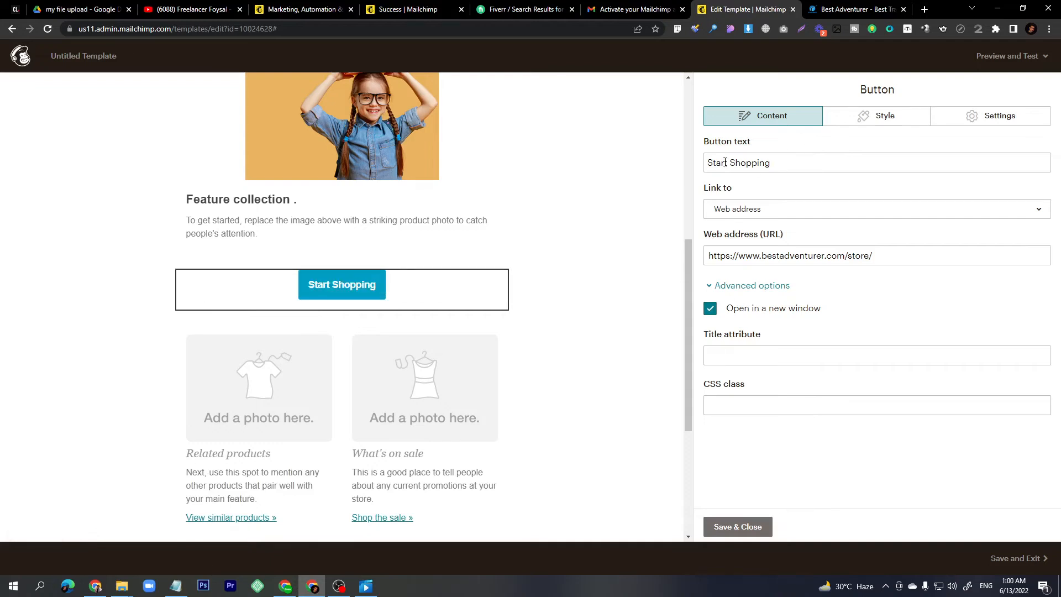
left_click_drag(786, 167, 701, 167)
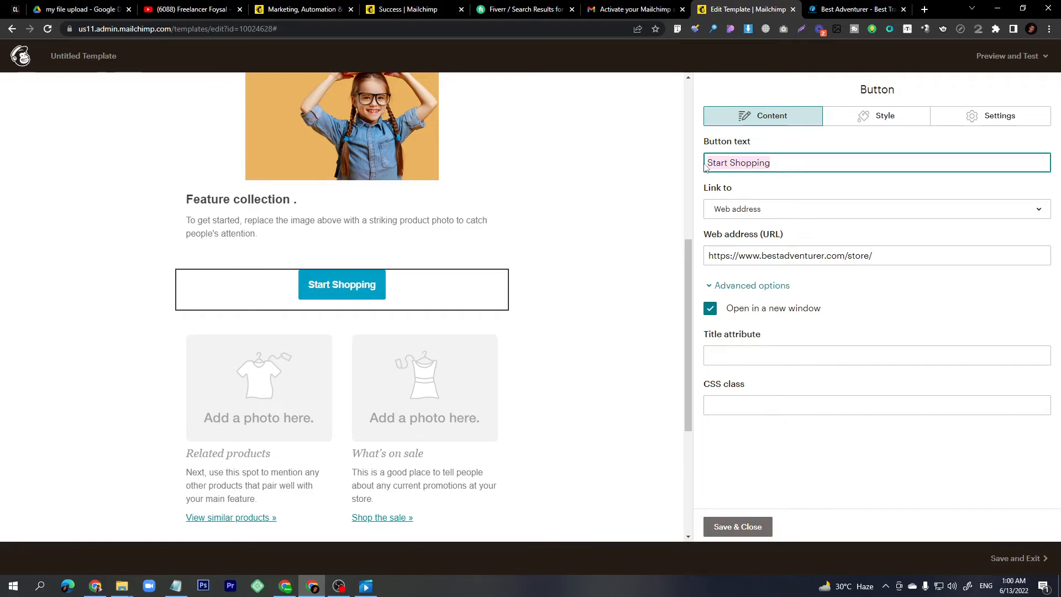
type("Shop Now")
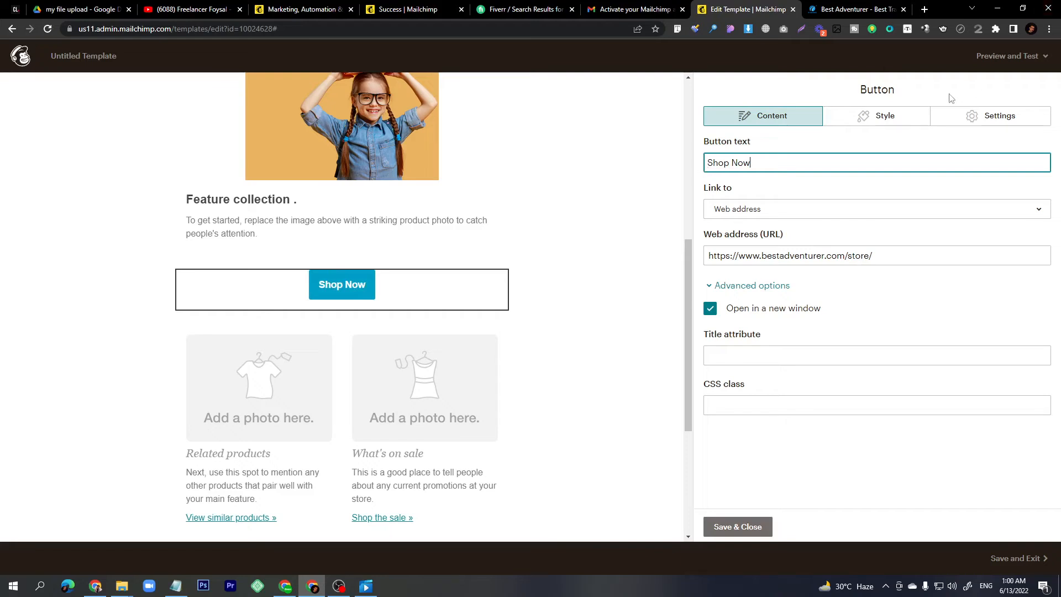
Step: Increase the Shop Now button's corner rounding slightly and give it a solid border
left_click(883, 117)
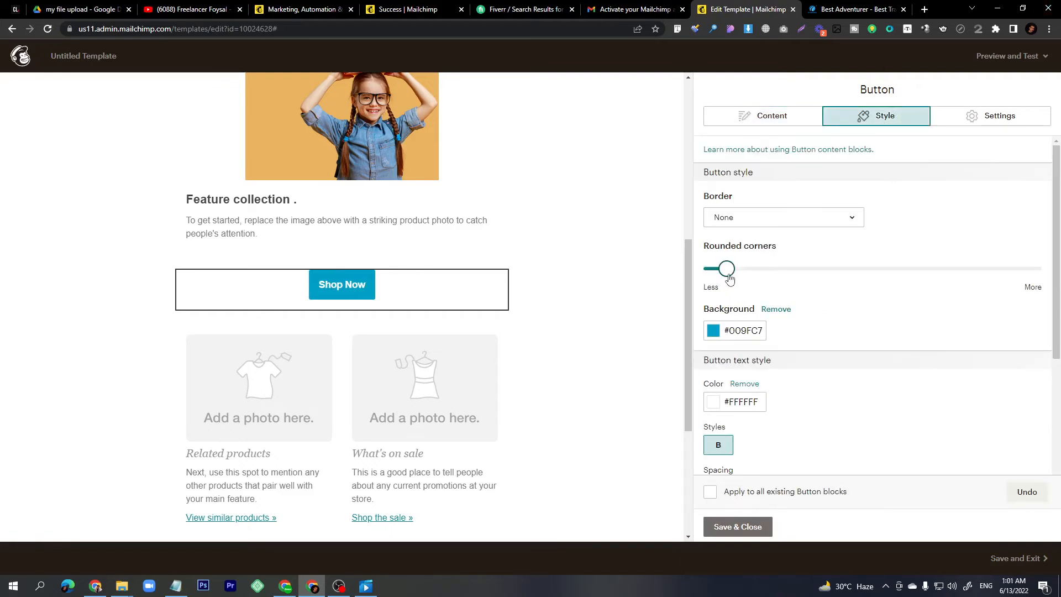
left_click_drag(729, 279, 759, 276)
left_click(766, 217)
left_click(769, 267)
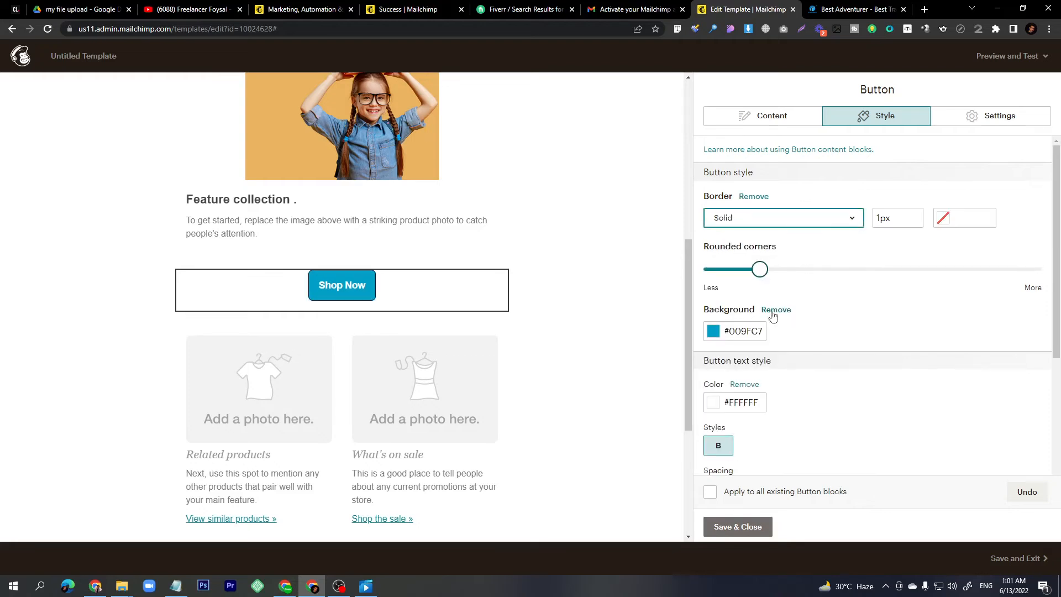
Step: Set the button's border colour to #ff2424, then save and close the button block
scroll(776, 312, "down", 3)
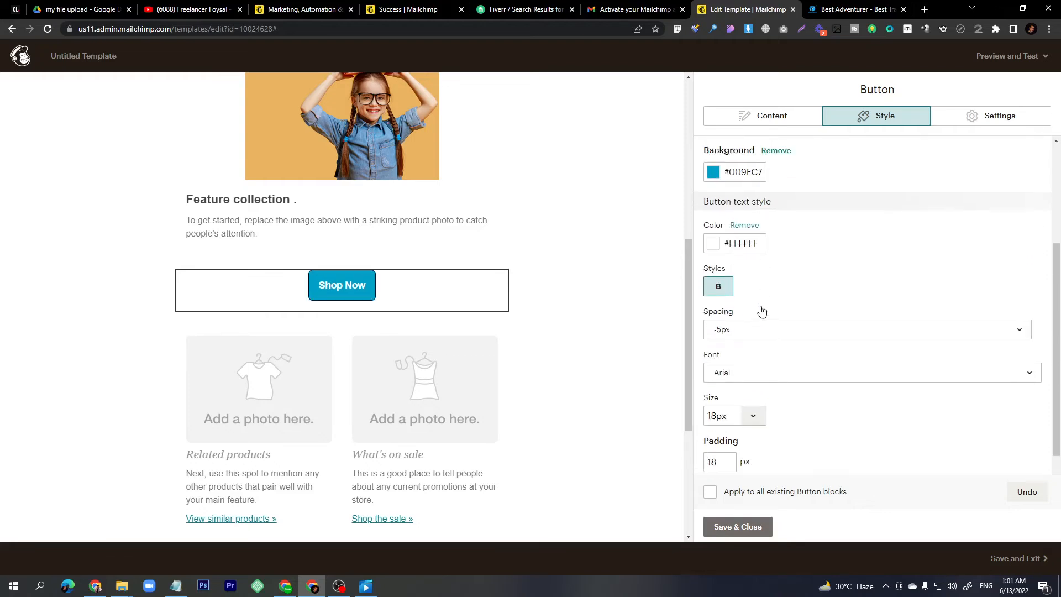
scroll(761, 308, "up", 3)
left_click(946, 203)
left_click(946, 203)
left_click(951, 200)
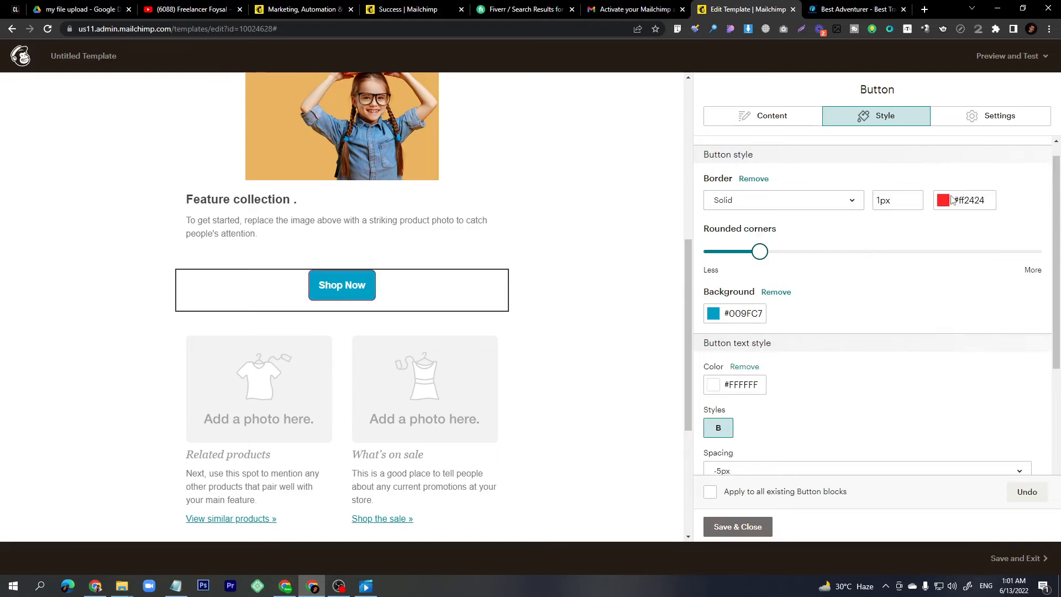
scroll(793, 412, "down", 3)
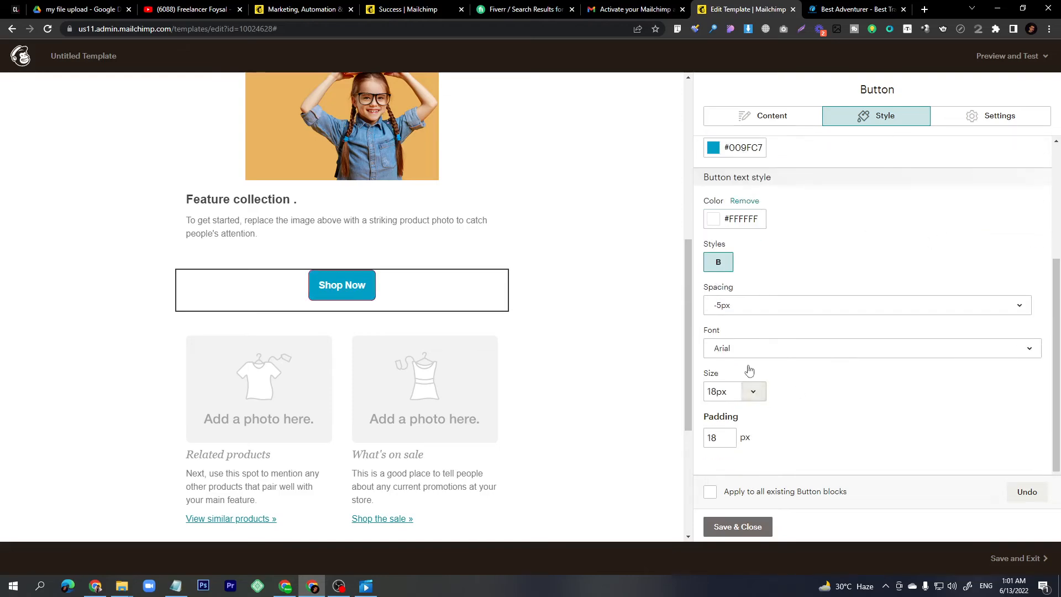
left_click(737, 526)
Step: Switch to the Fiverr search results, open the editable Mailchimp newsletter template gig and view its KS Drinks sample full screen
scroll(267, 265, "down", 3)
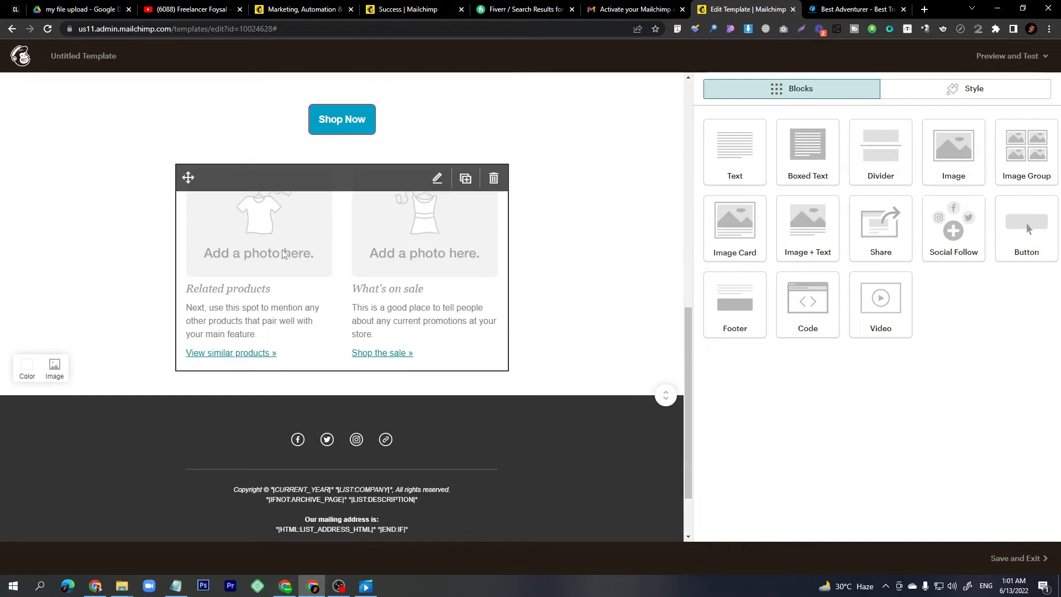
left_click(284, 253)
left_click(522, 9)
scroll(455, 430, "down", 3)
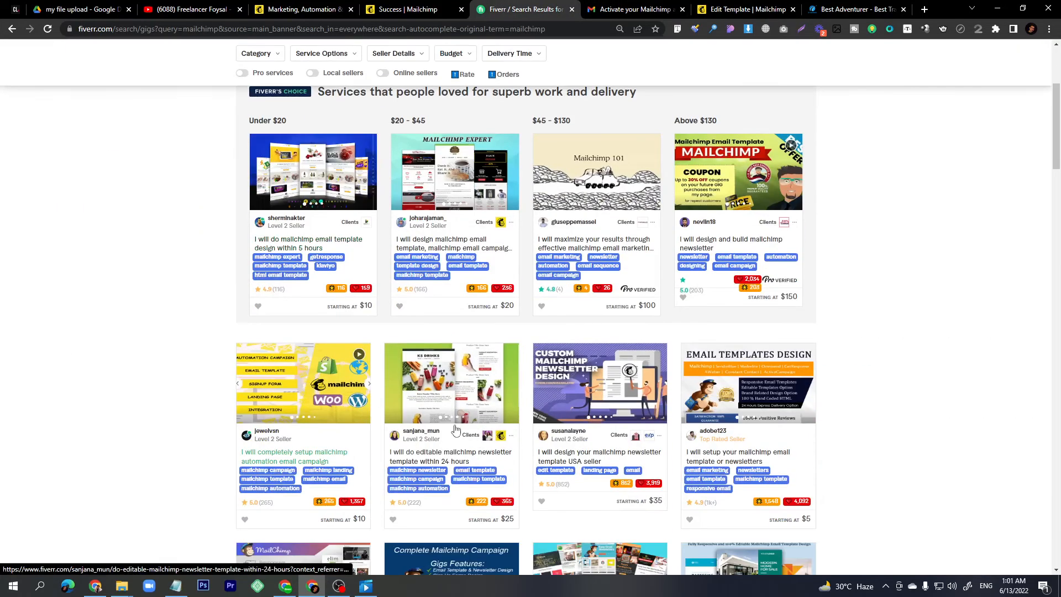
left_click(455, 430)
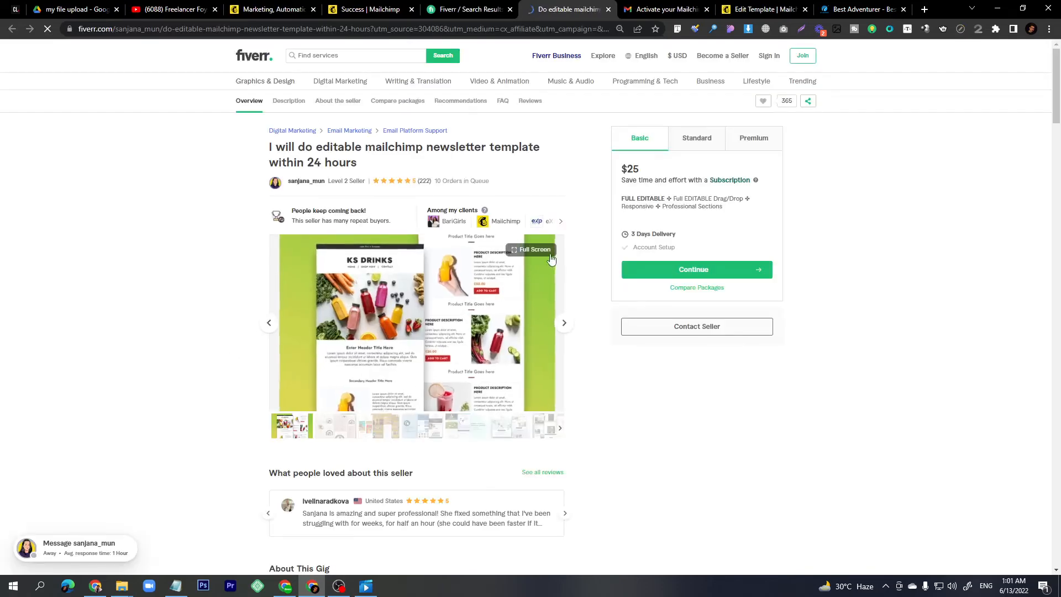
left_click(538, 249)
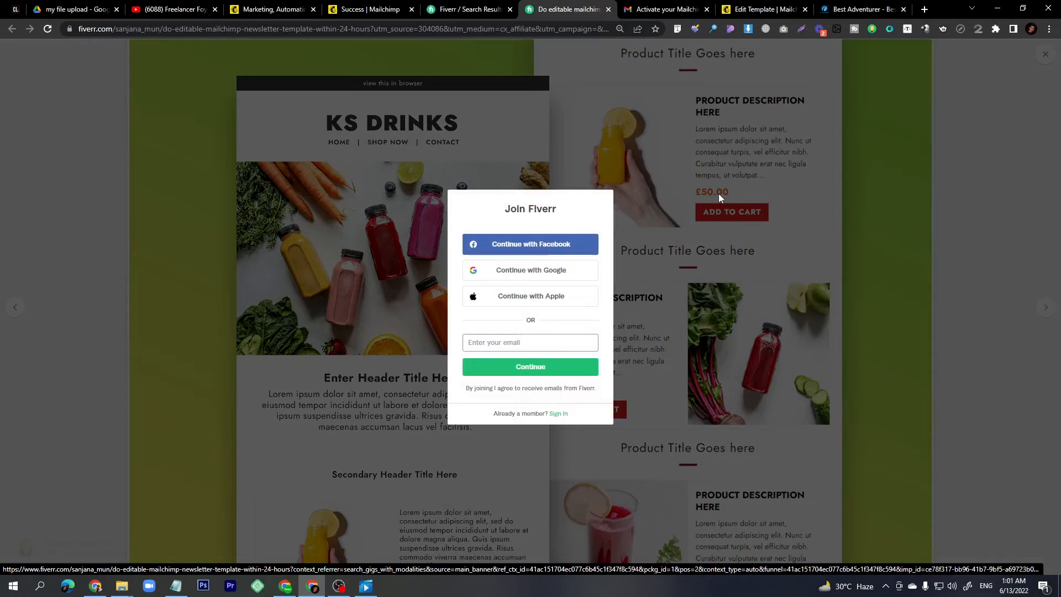
left_click(719, 194)
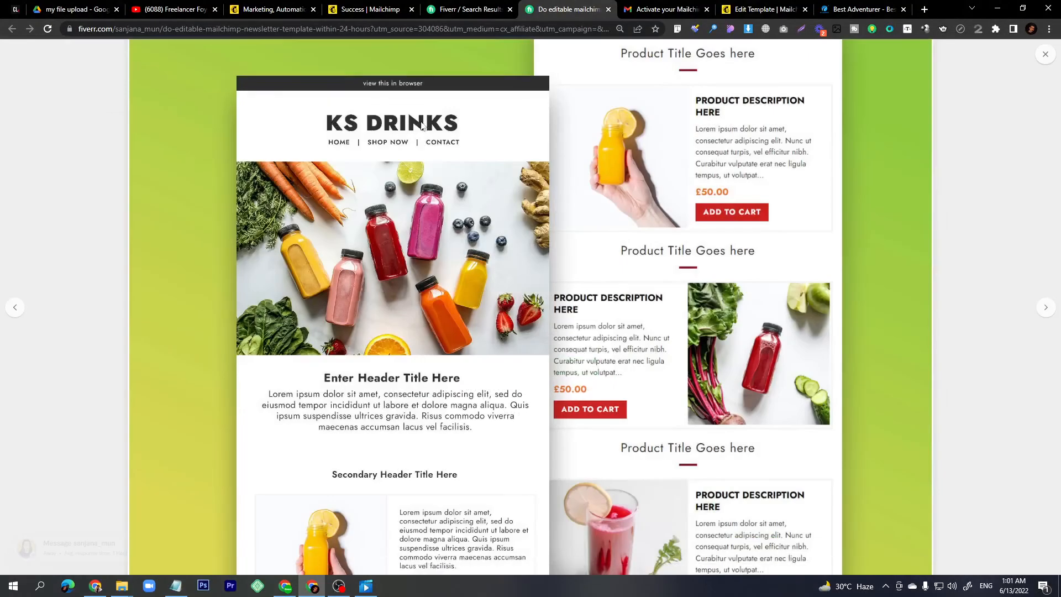
Step: Compare the sample's header with the top of the Mailchimp template, close the Gmail tab and close the Image + Text block editor
left_click(763, 9)
scroll(354, 276, "up", 5)
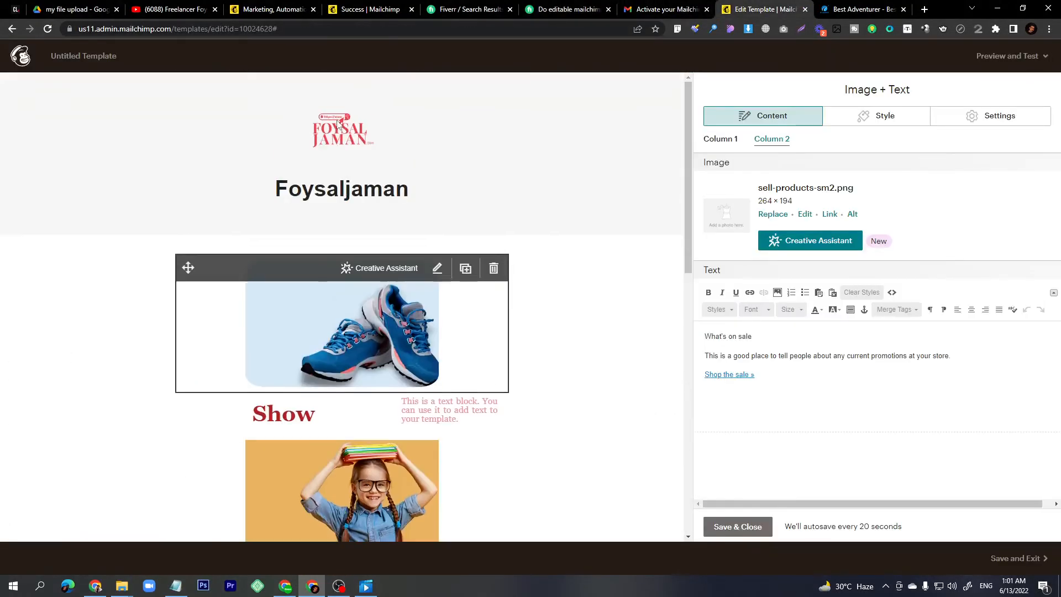
middle_click(648, 5)
left_click(556, 7)
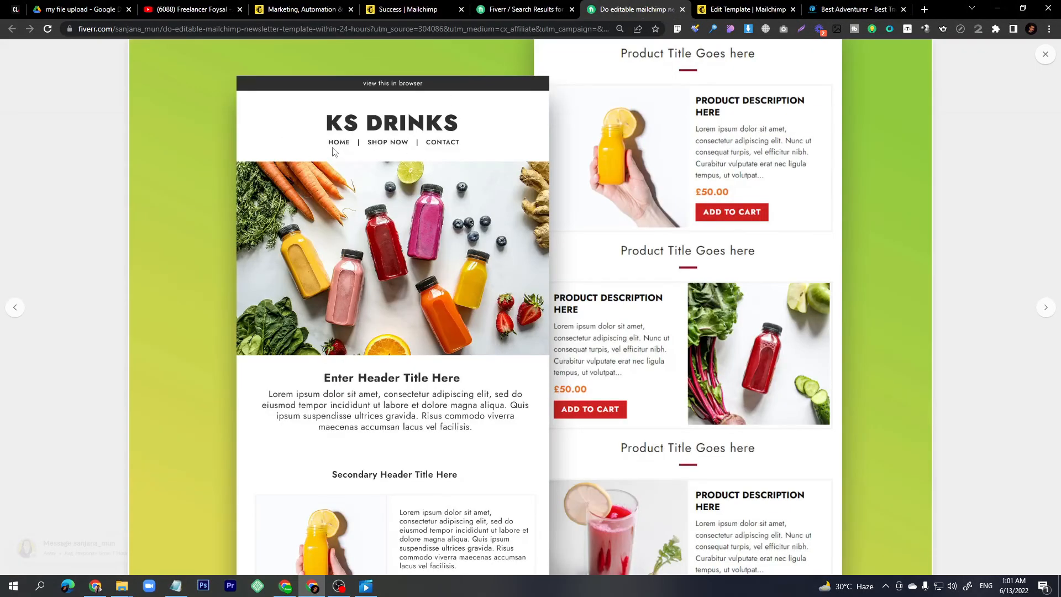
left_click(747, 9)
left_click(734, 533)
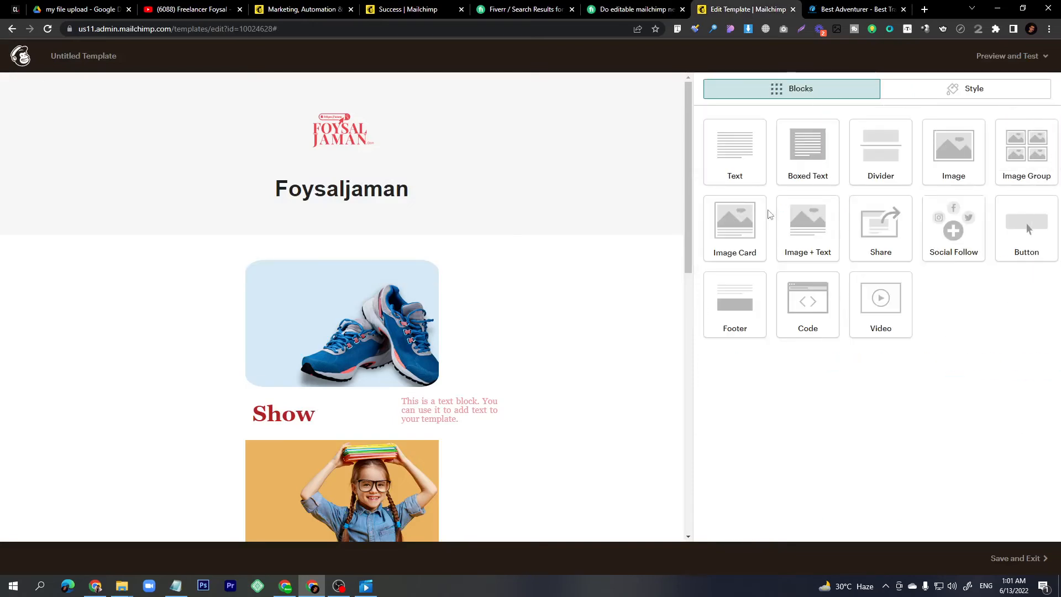
Step: Add a Text block directly below the logo and delete the large name heading beneath it
left_click_drag(744, 180, 334, 181)
left_click(494, 209)
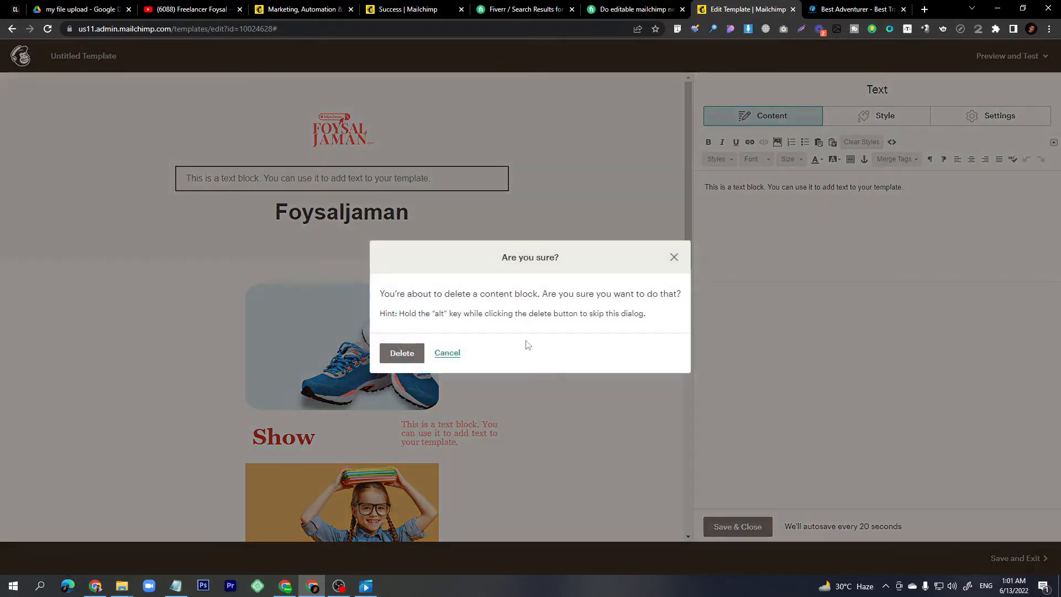
left_click(412, 352)
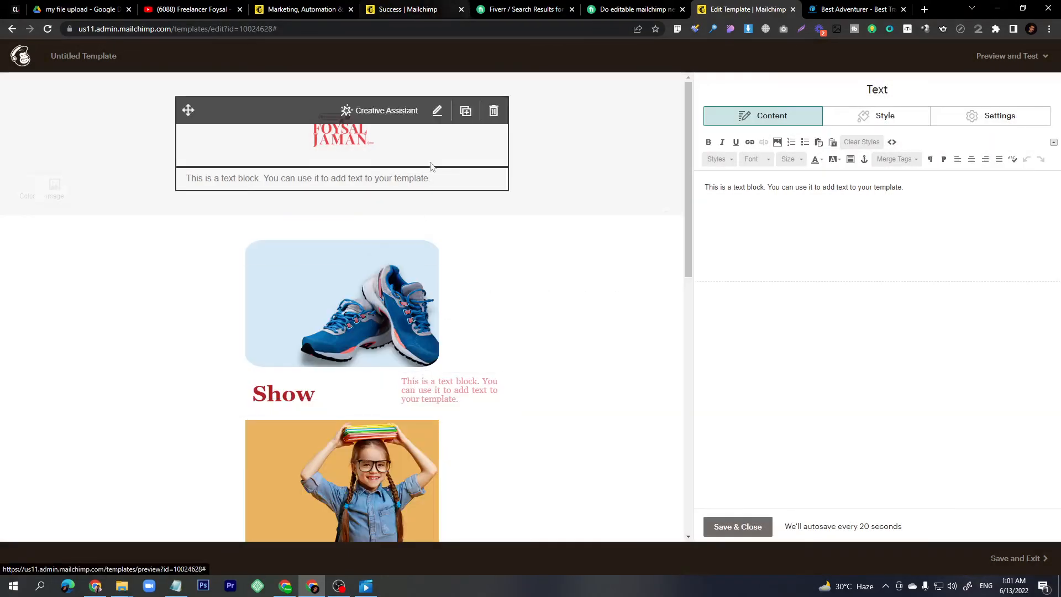
Step: Replace the new text block's placeholder sentence with "Home" and make it bold
triple_click(888, 187)
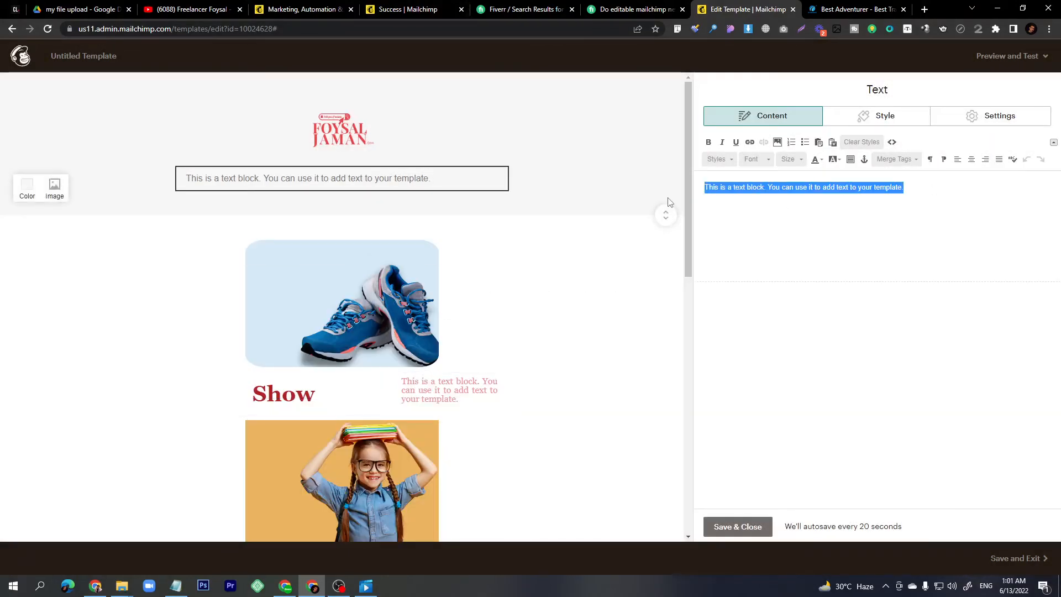
type("Home")
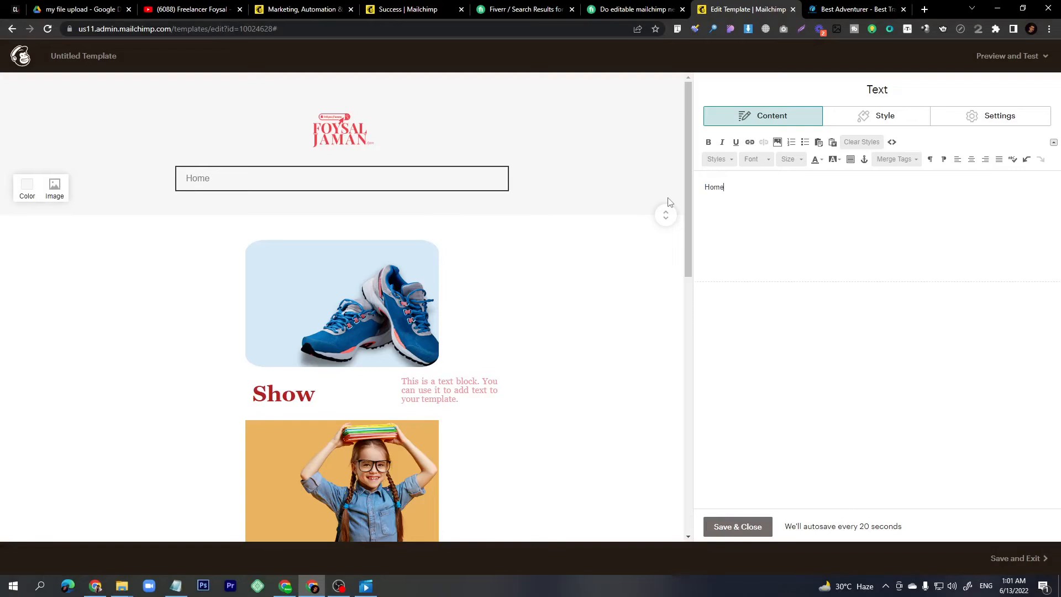
double_click(717, 187)
left_click(708, 143)
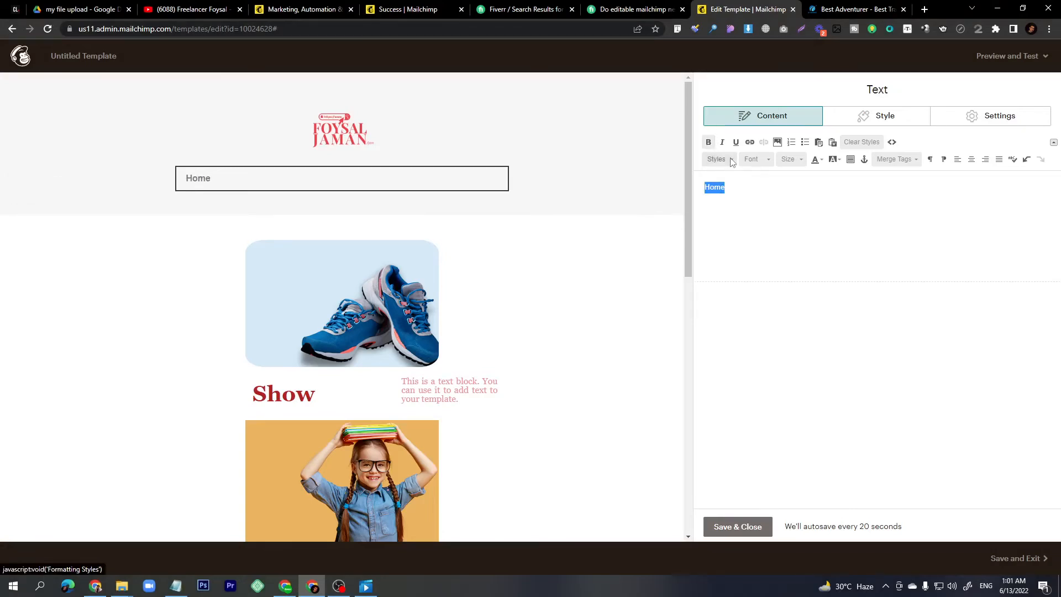
left_click(718, 159)
scroll(749, 219, "down", 1)
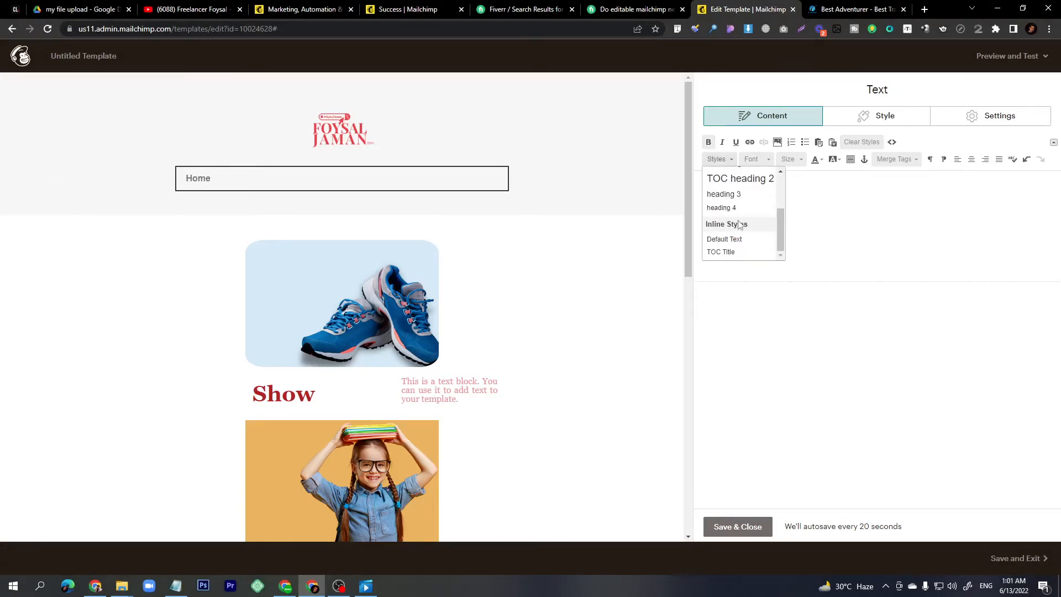
scroll(758, 223, "up", 1)
scroll(761, 223, "up", 1)
left_click(753, 159)
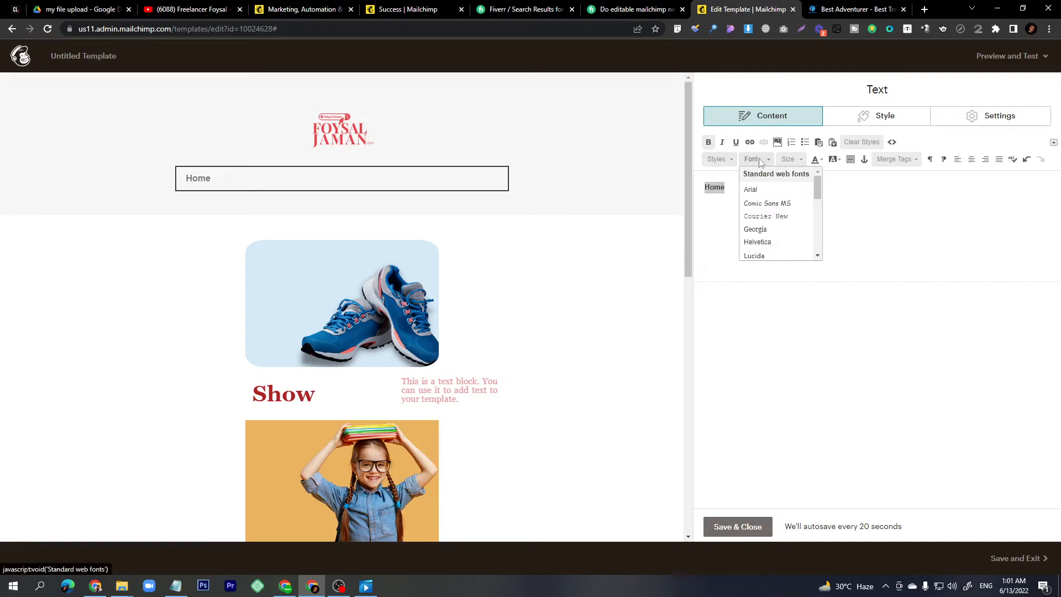
scroll(766, 243, "down", 2)
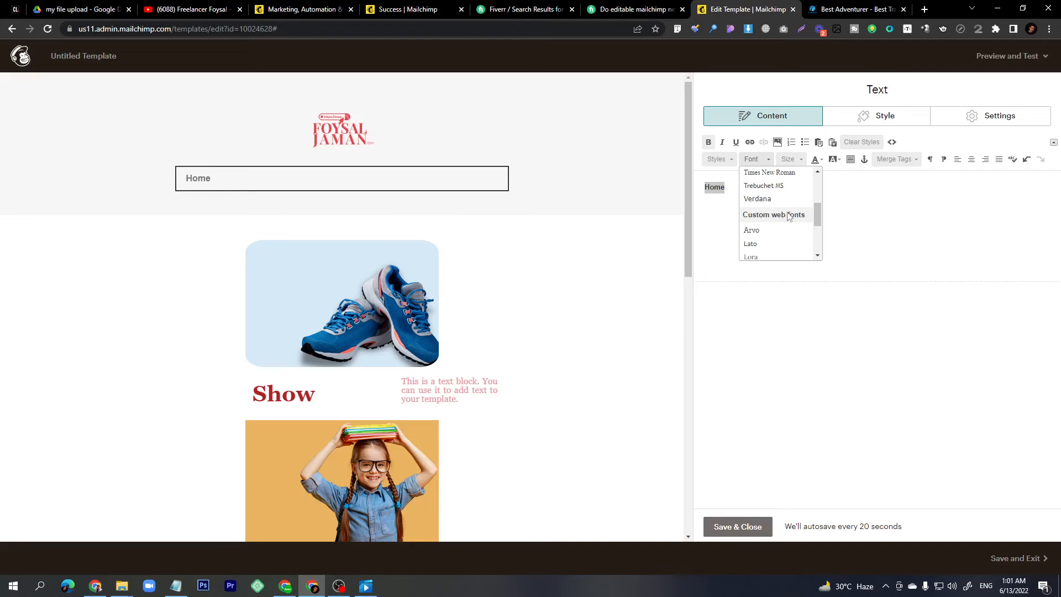
left_click(747, 207)
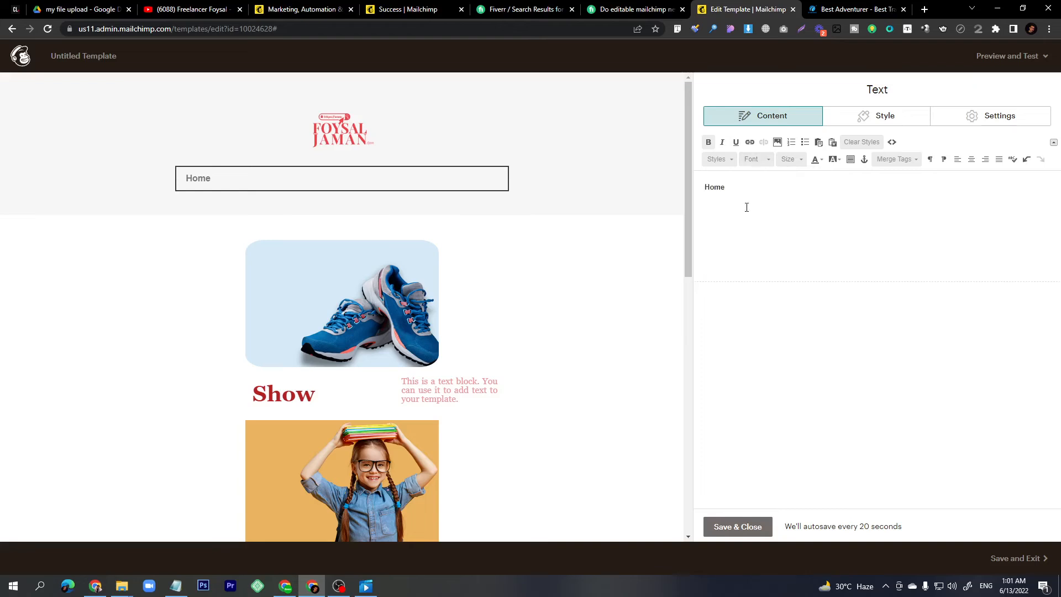
Step: Set the font size of the "Home" text to 31
left_click(798, 164)
left_click(800, 164)
key("ctrl+a")
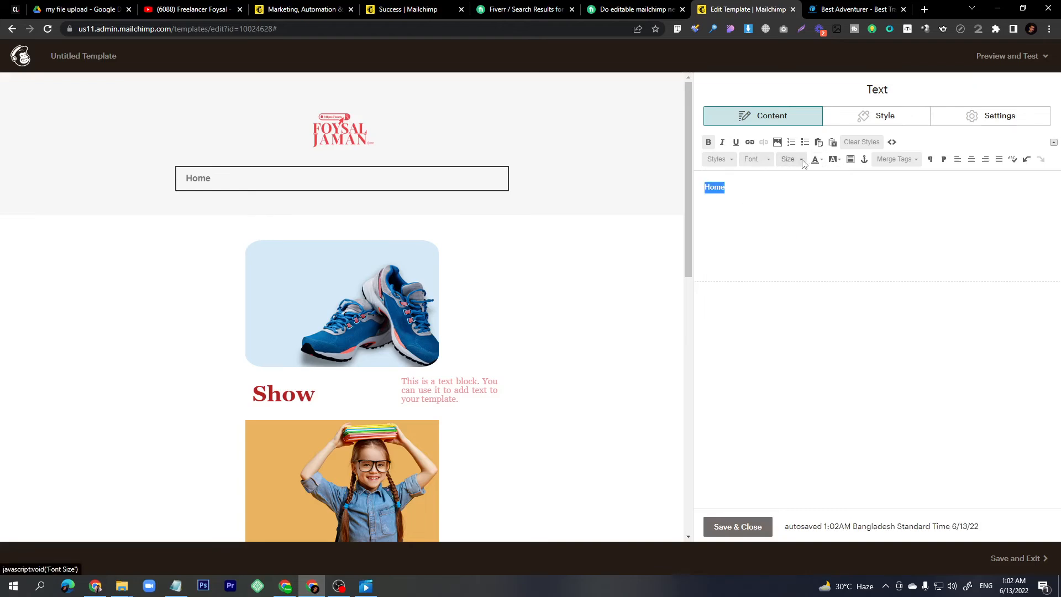
left_click(802, 163)
scroll(803, 231, "down", 2)
left_click(803, 203)
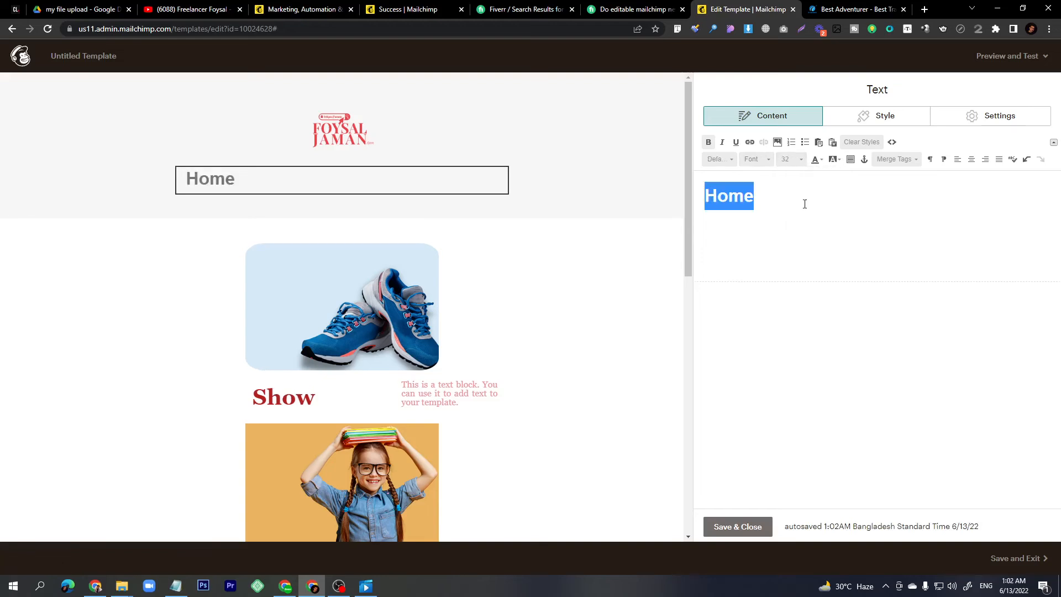
left_click(802, 164)
left_click(796, 188)
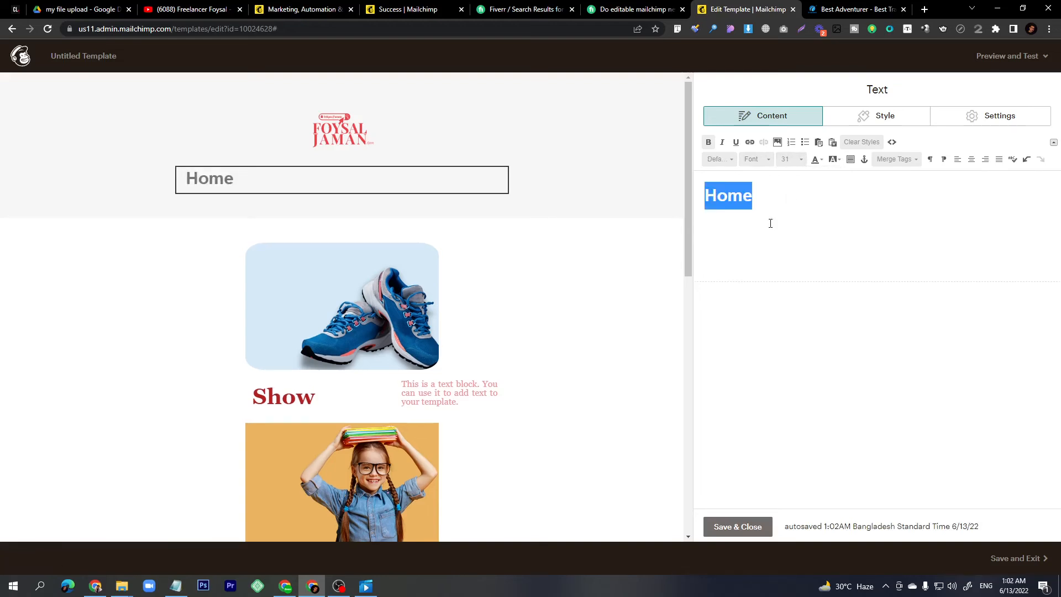
Step: Add a "|" separator after "Home" in the header text, select the word "Home", and copy the Best Adventurer website's address
left_click(767, 203)
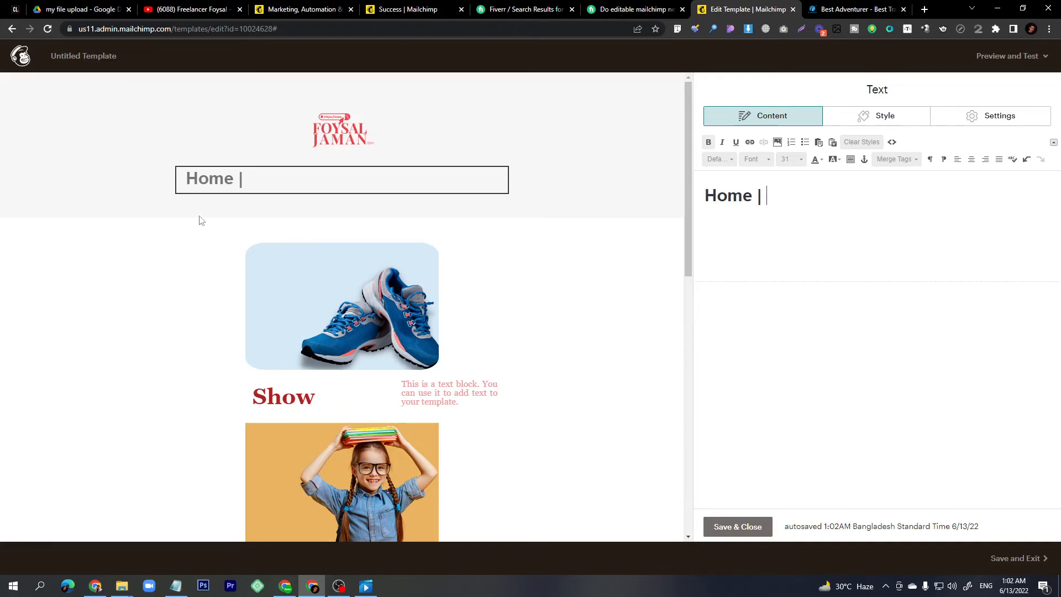
double_click(728, 200)
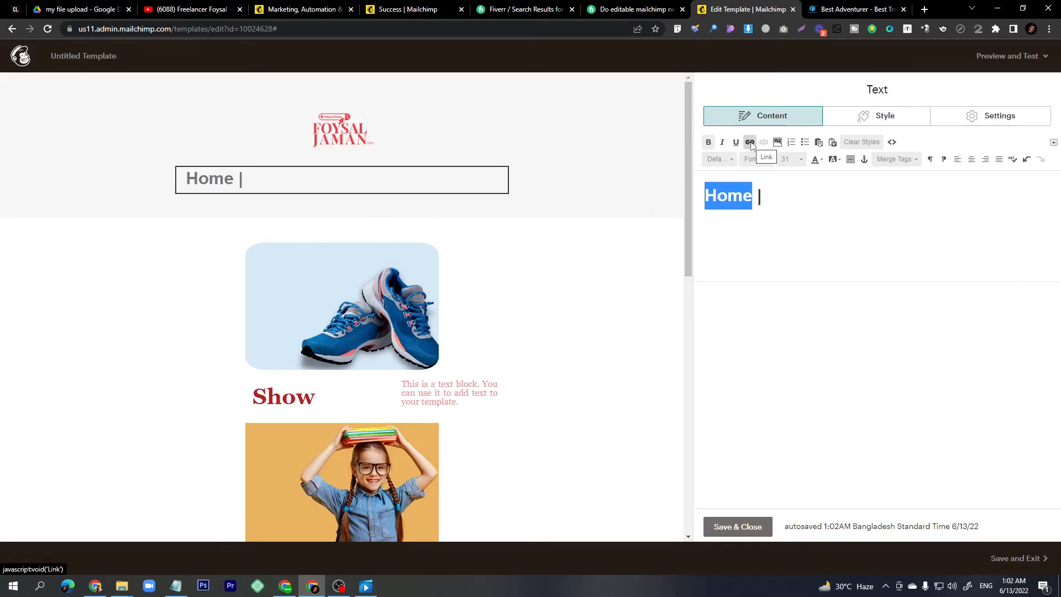
left_click(851, 9)
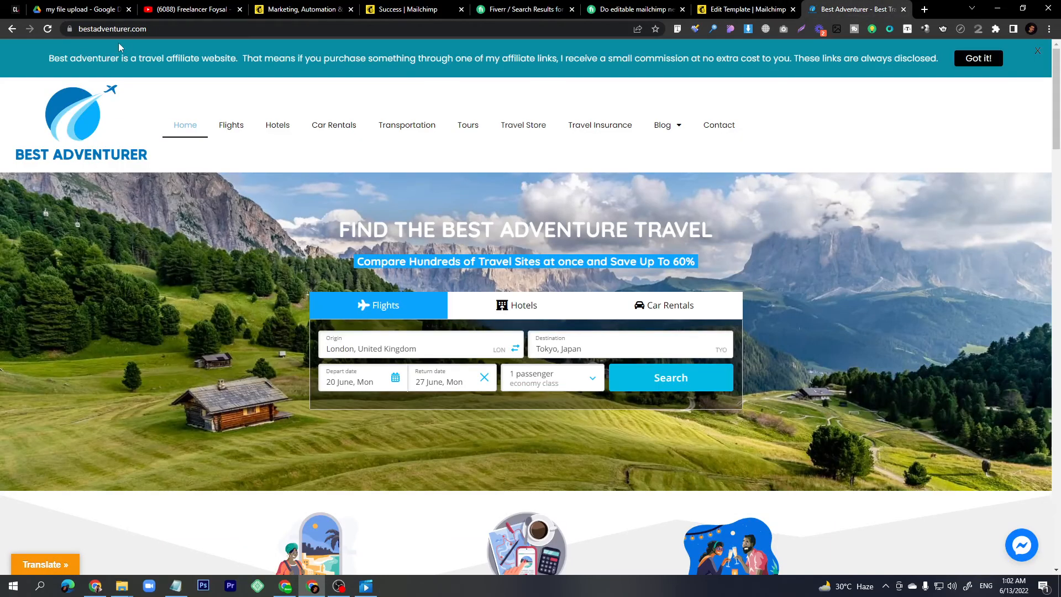
left_click(200, 31)
key("ctrl+c")
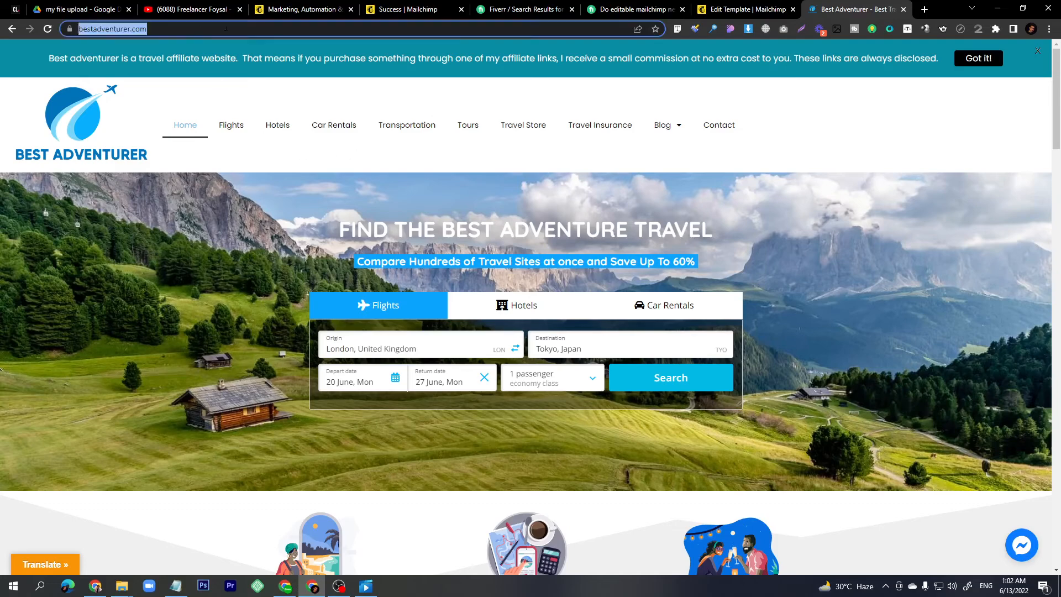
left_click(382, 6)
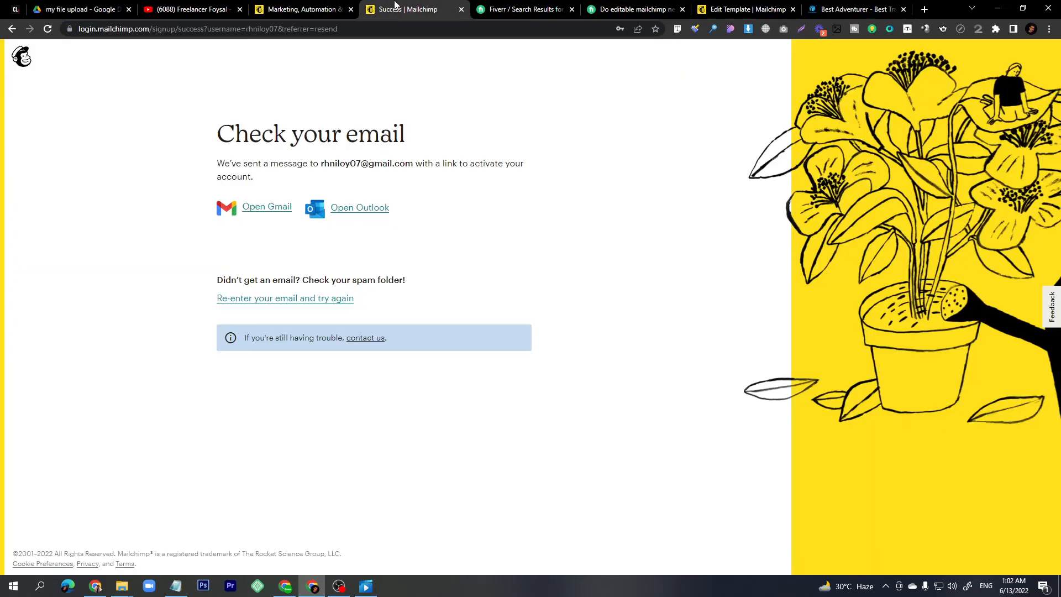
left_click(304, 9)
left_click(525, 9)
left_click(730, 8)
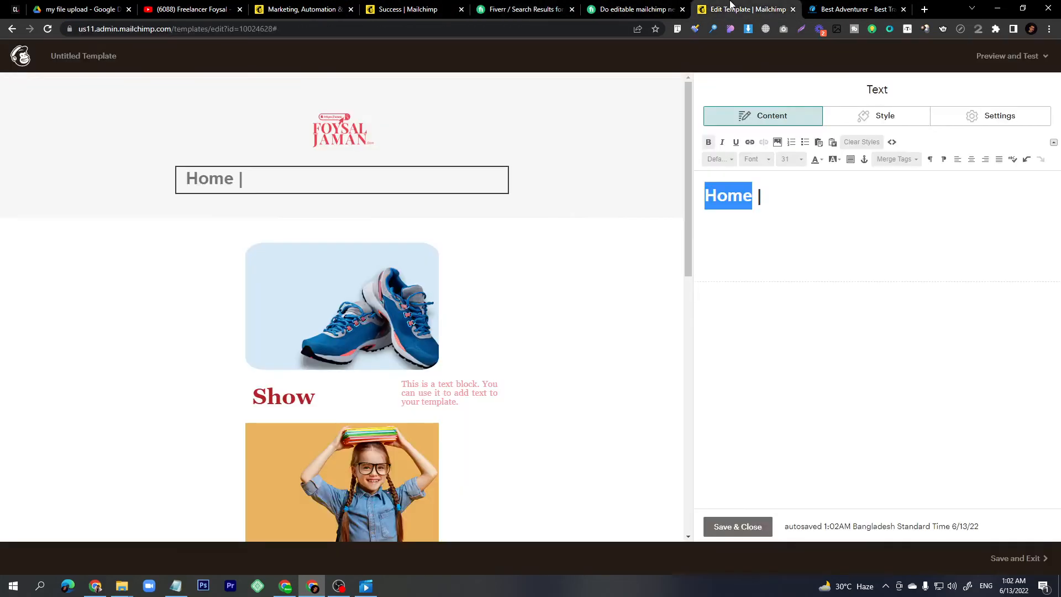
left_click(750, 142)
key("ctrl+v")
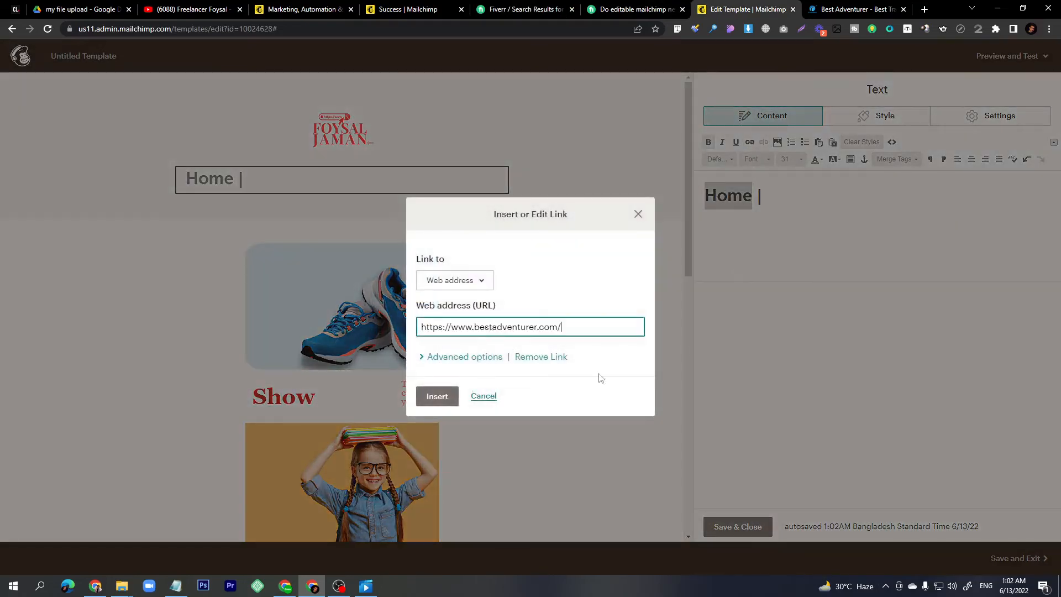
left_click(437, 396)
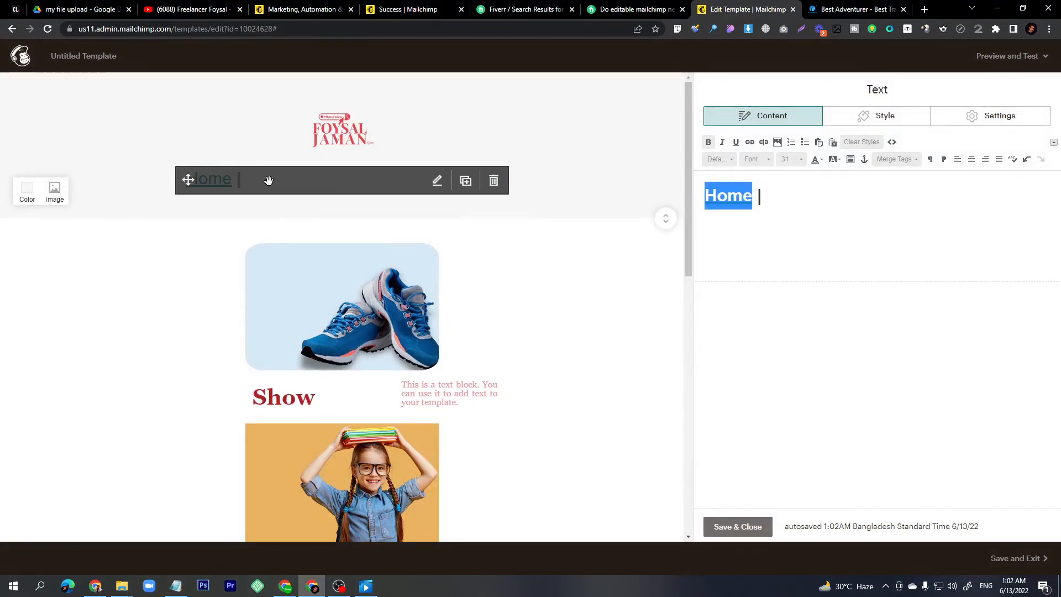
left_click(774, 195)
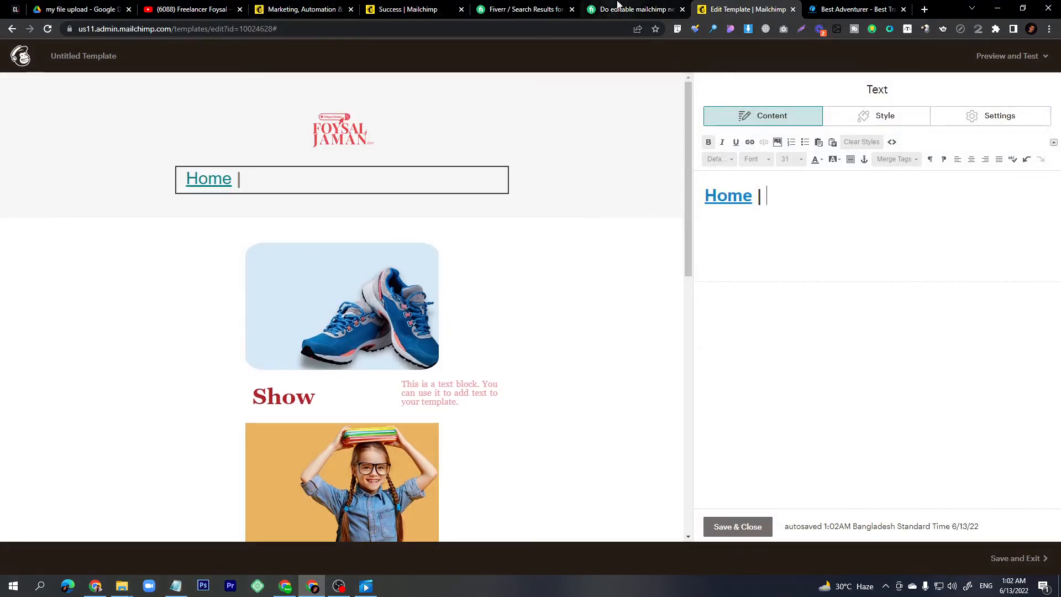
Step: Save and close the header text block and compare the template with the header menu of the KS Drinks sample on Fiverr
left_click(635, 9)
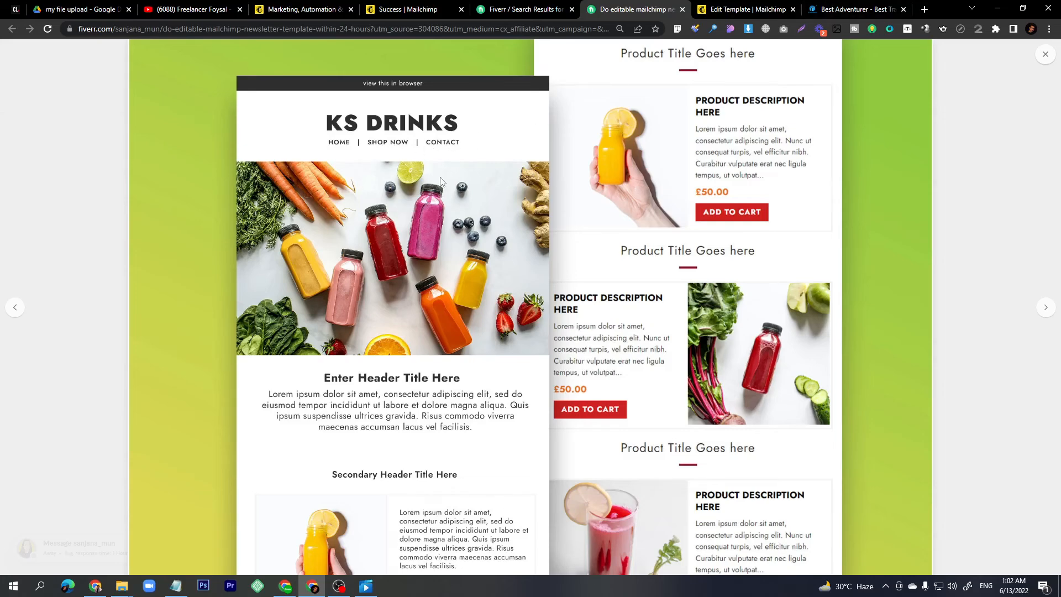
key("ctrl+Tab")
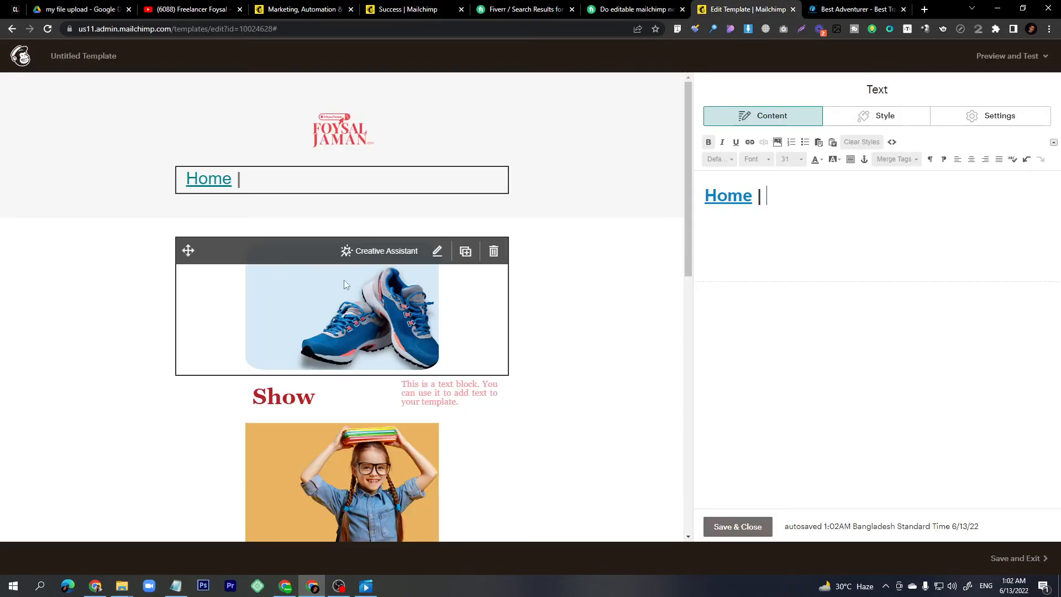
left_click(737, 526)
left_click_drag(954, 155, 909, 139)
key("ctrl+shift+Tab")
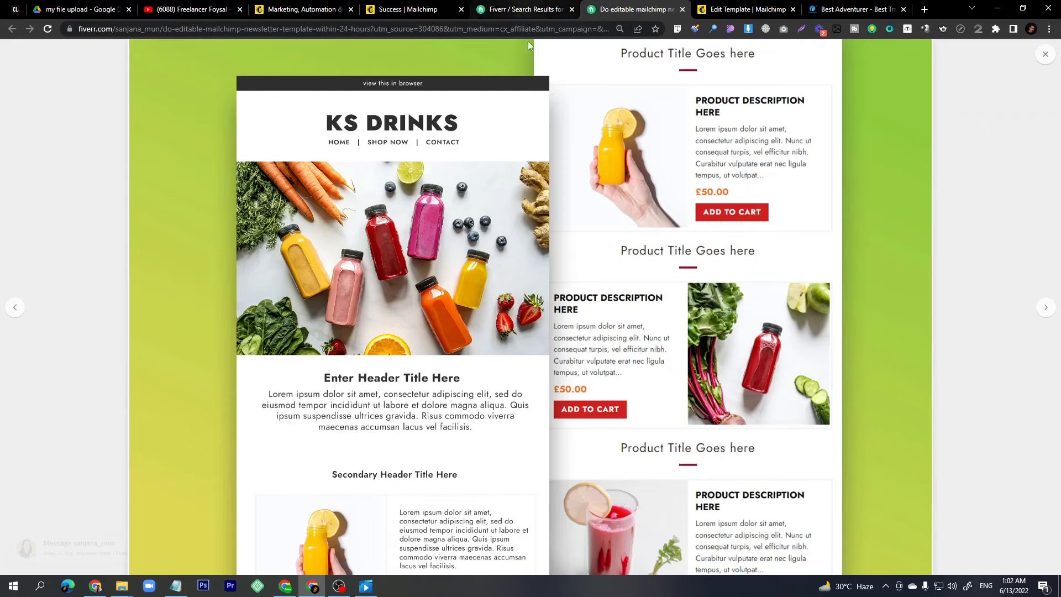
left_click(746, 9)
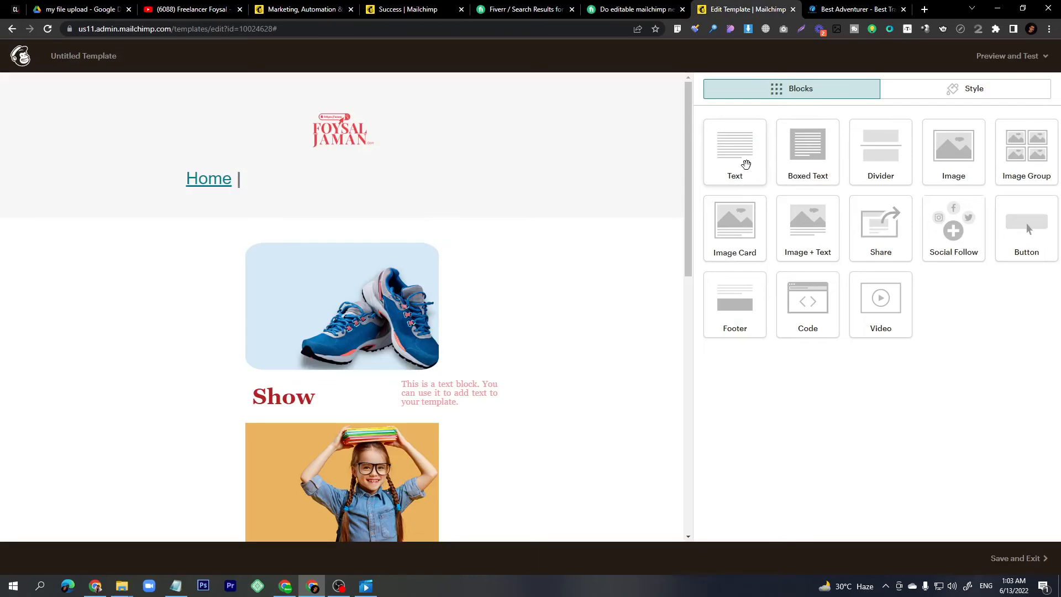
left_click(630, 10)
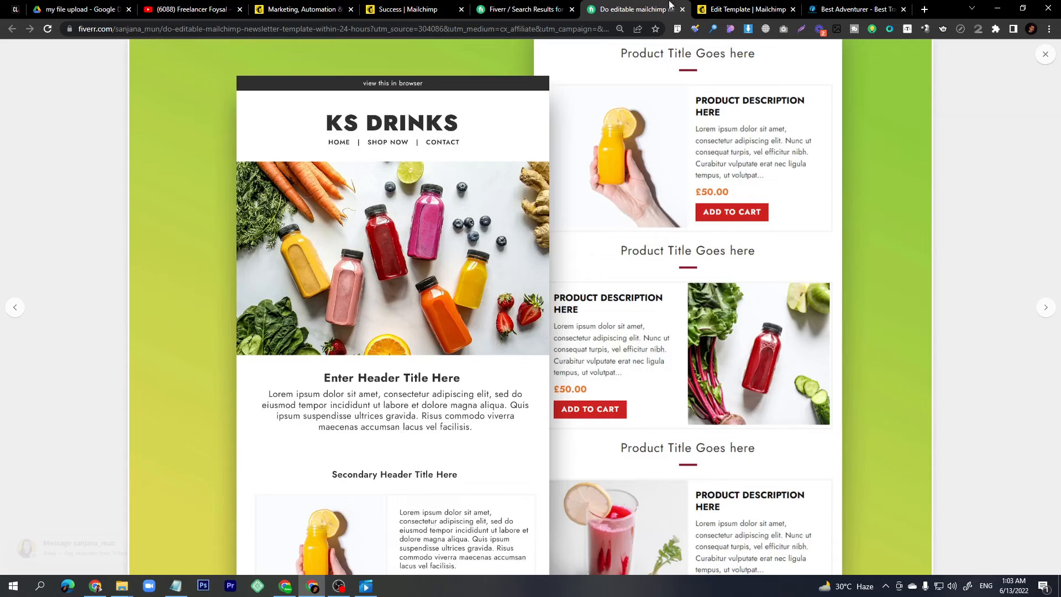
Step: Return to the Mailchimp template and delete the two-column block with the "Related products" and "What's on sale" placeholders
left_click(744, 9)
scroll(480, 256, "down", 10)
scroll(480, 256, "up", 3)
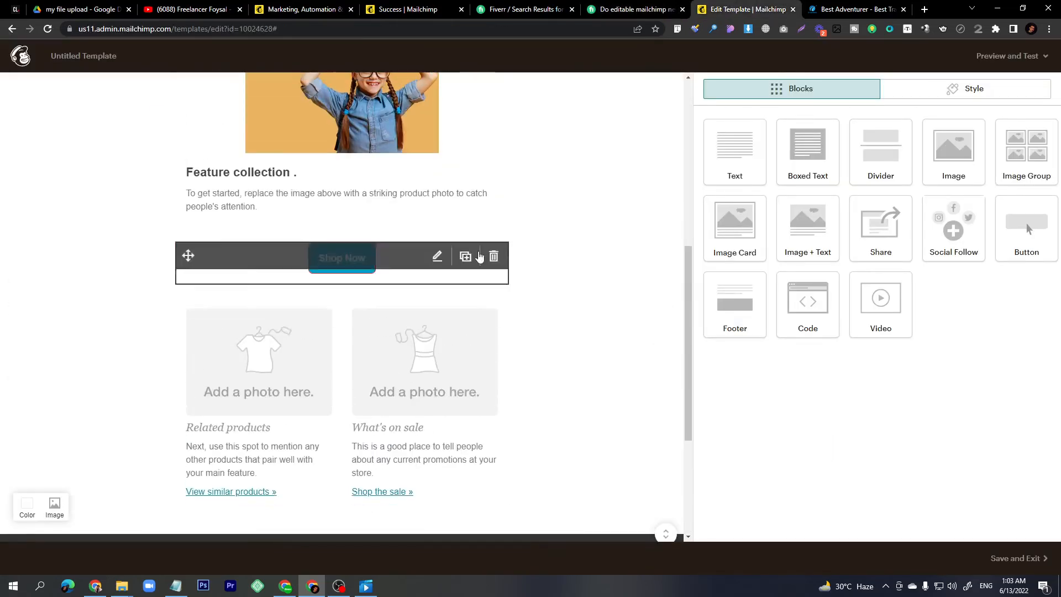
left_click(494, 319)
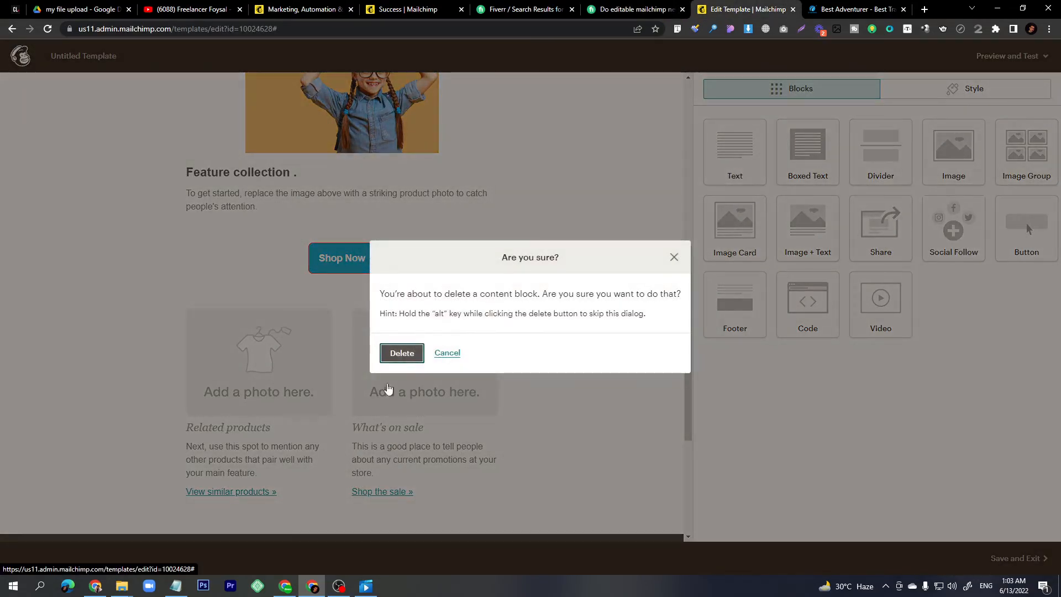
key("Return")
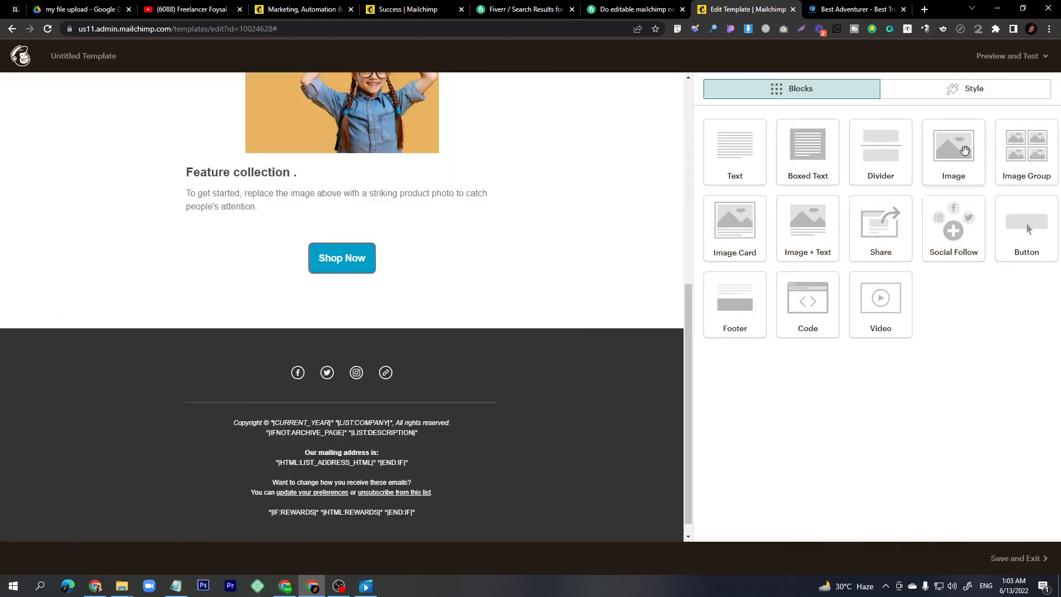
left_click_drag(964, 150, 265, 300)
left_click(1020, 116)
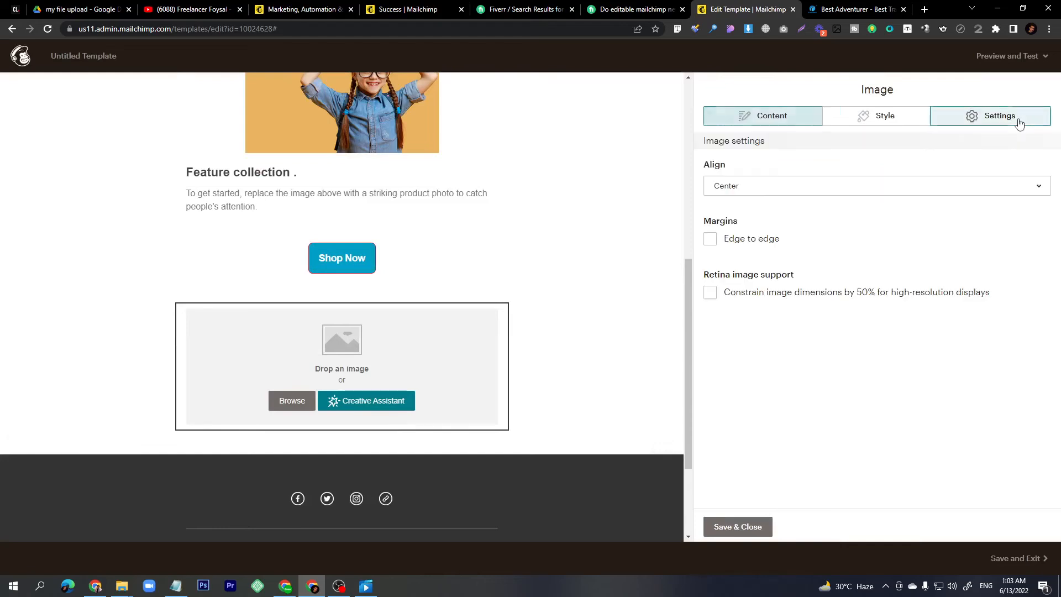
left_click(737, 187)
left_click(731, 237)
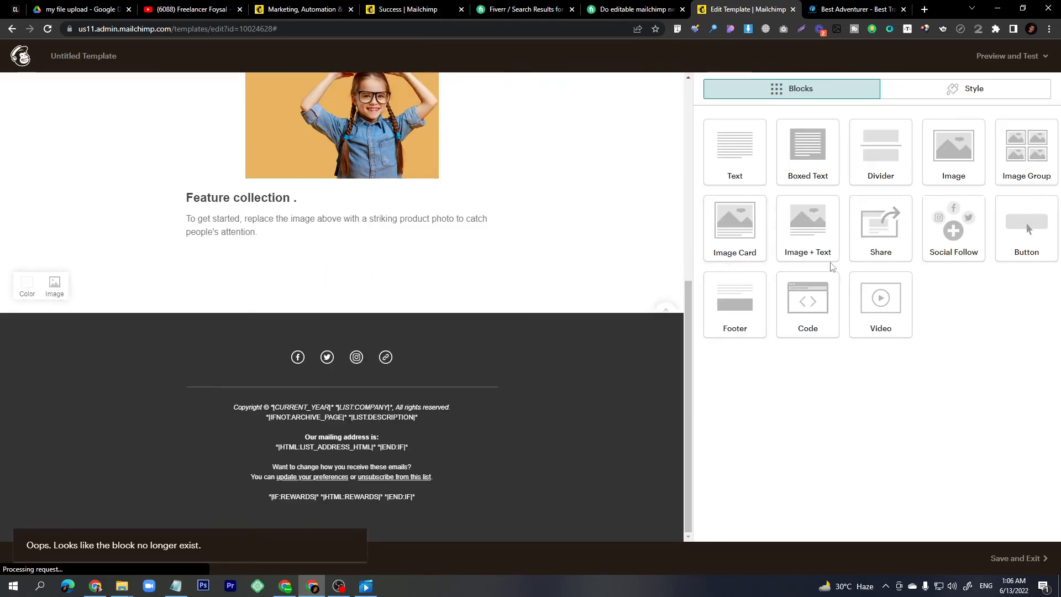
Step: Add an Image + Text block below the "Feature collection" text and set its image position to Left
left_click_drag(806, 226, 257, 276)
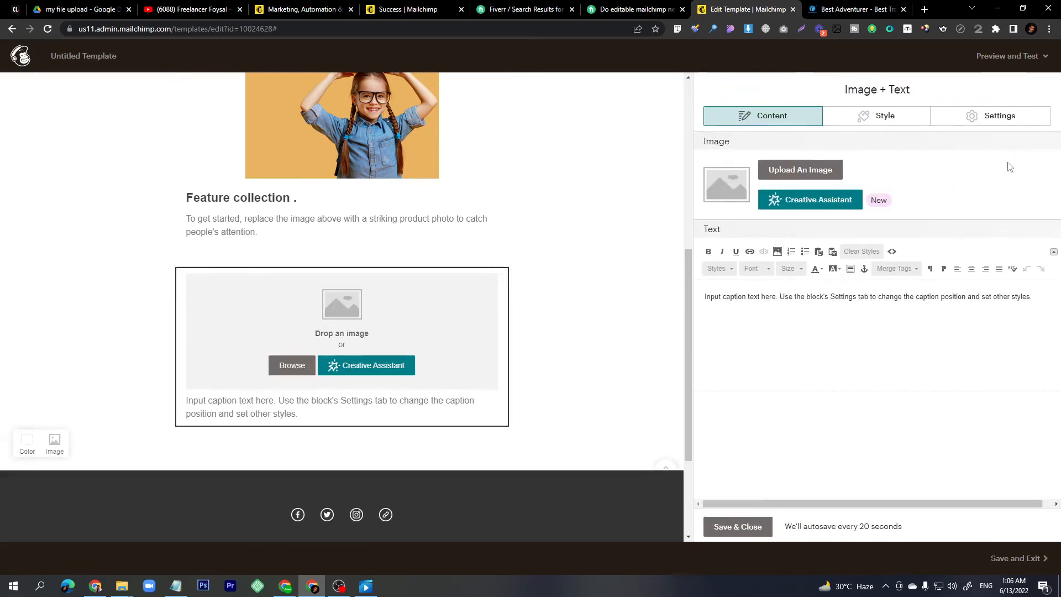
left_click(1024, 119)
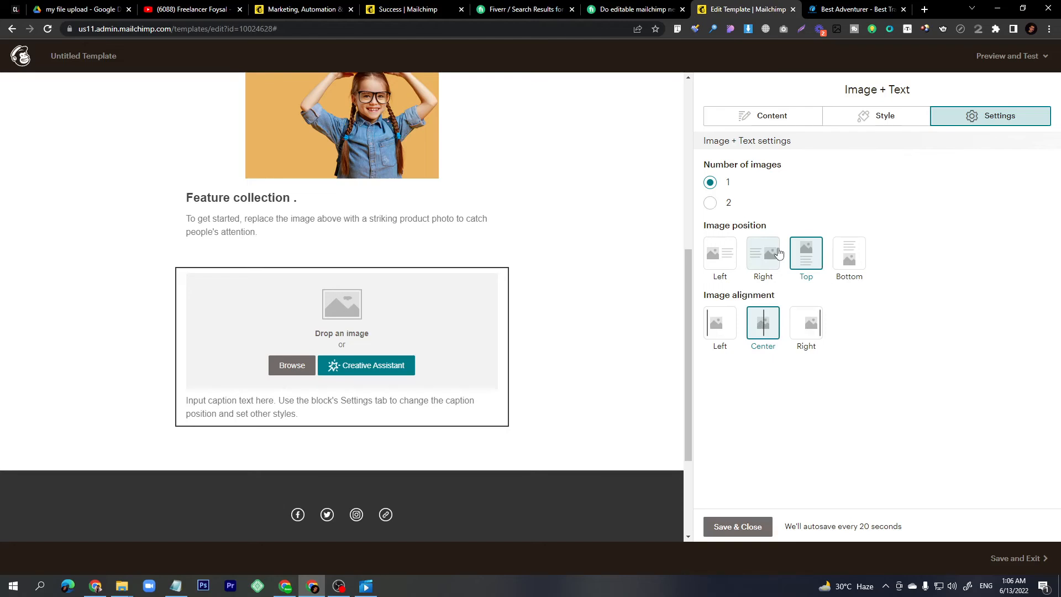
left_click(715, 257)
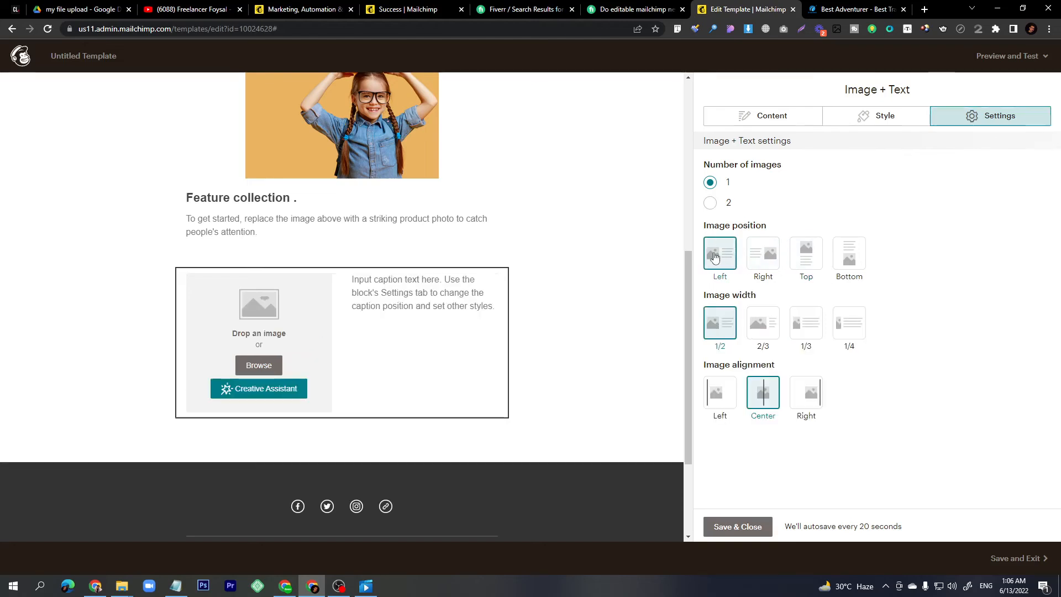
Step: Insert the photo of the woman in the grey cardigan into the new block from the Content Studio
left_click(271, 365)
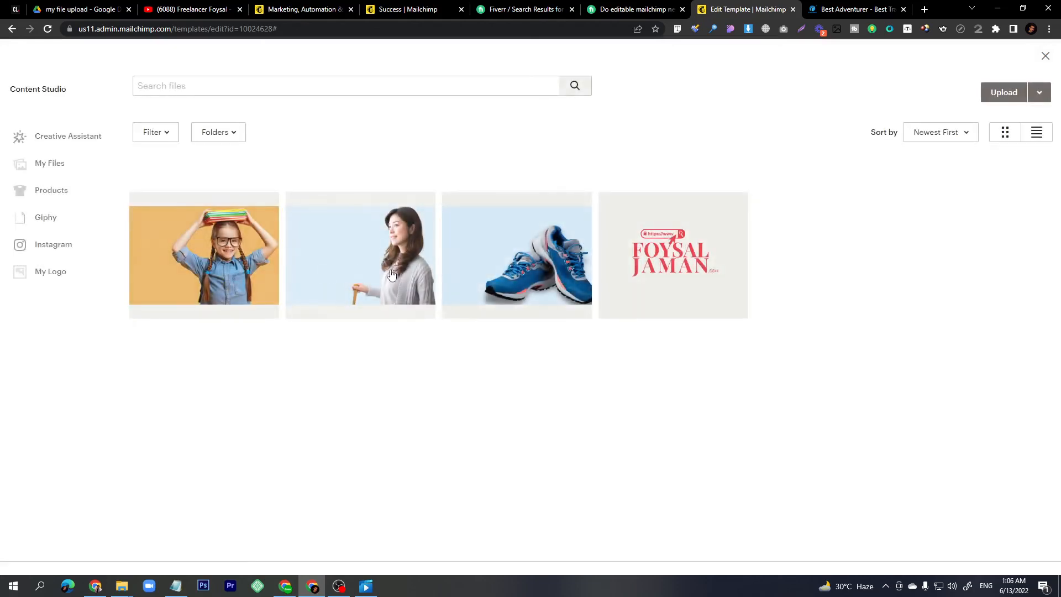
left_click(364, 243)
left_click(1029, 92)
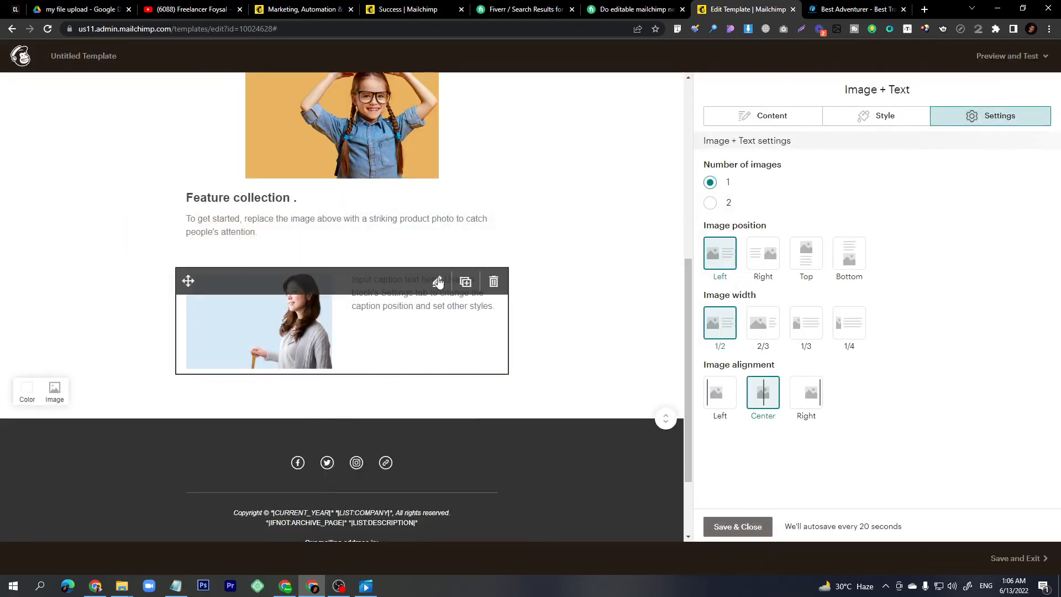
Step: Examine the new block's caption text against the sample newsletter's product section, and save and close the Image + Text block
left_click(438, 282)
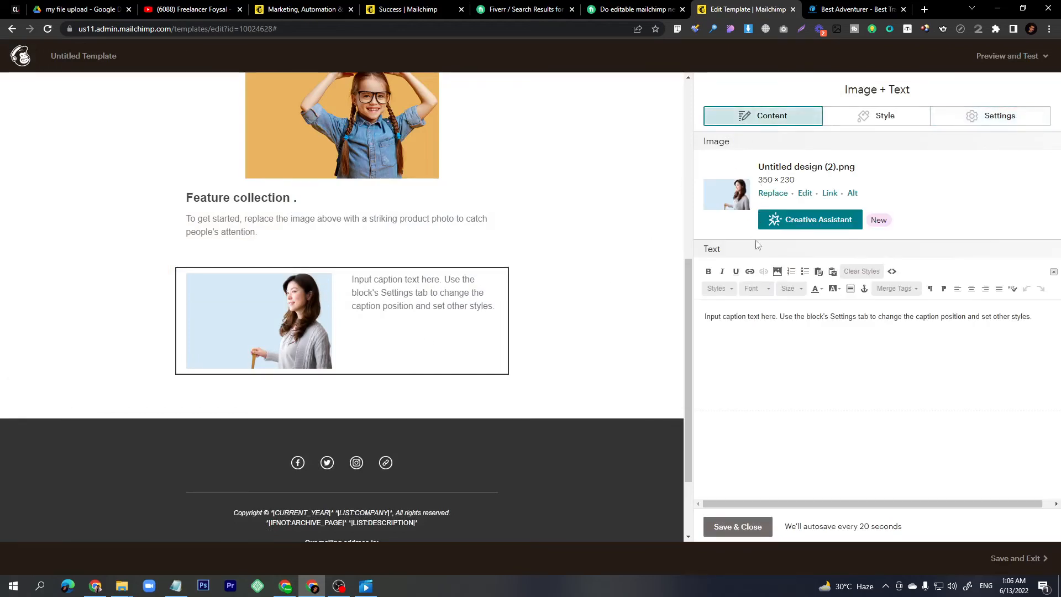
left_click_drag(1040, 315, 695, 327)
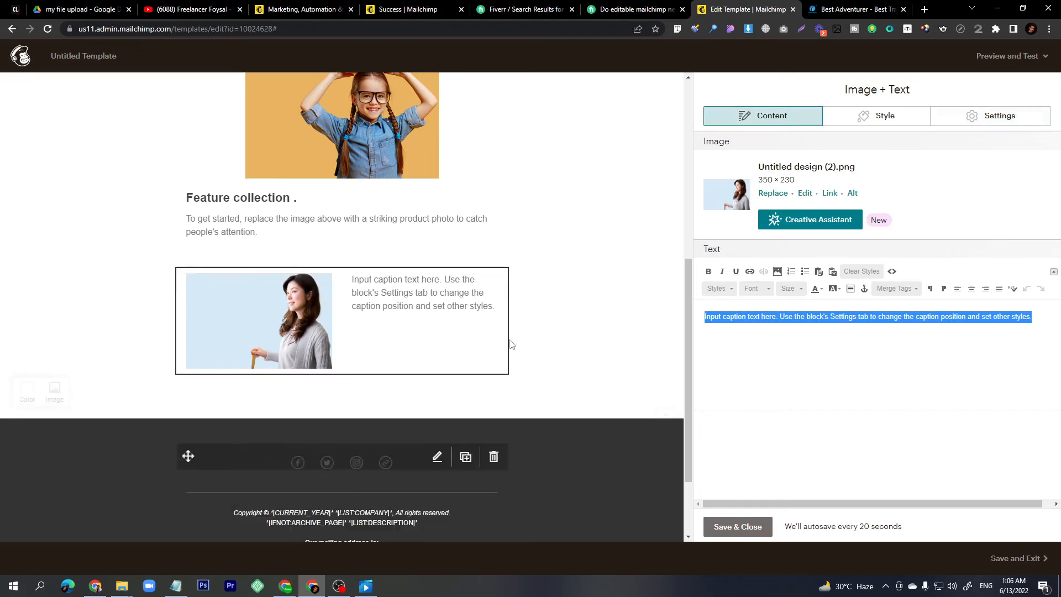
left_click(636, 9)
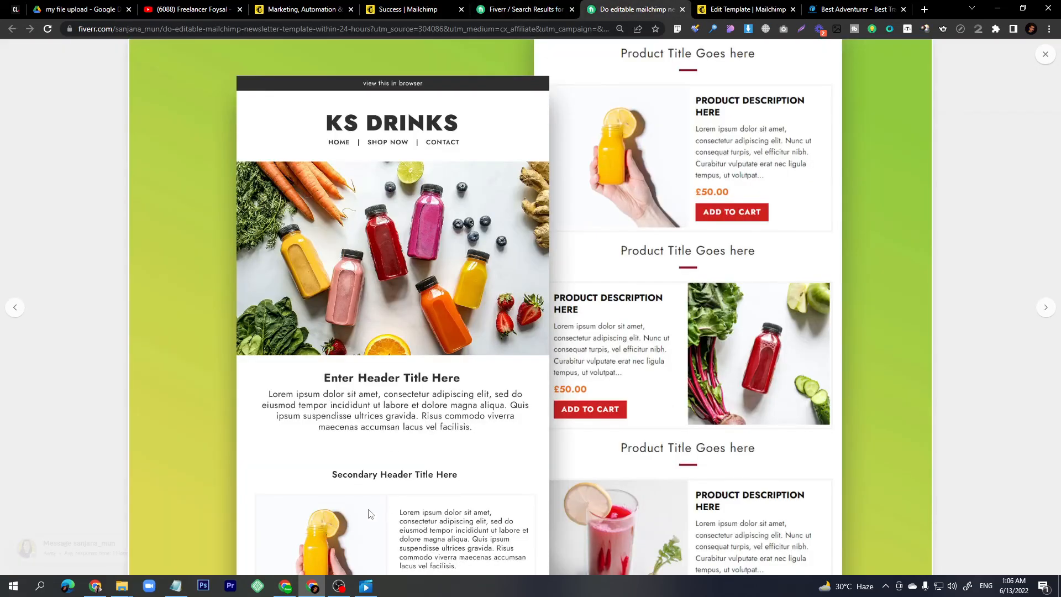
left_click(854, 9)
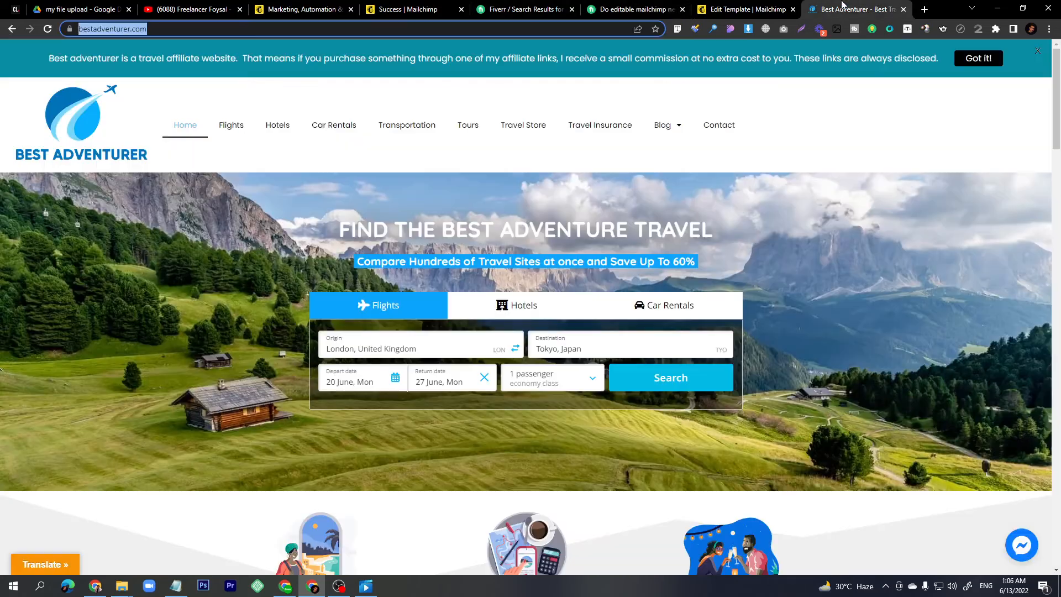
left_click(633, 7)
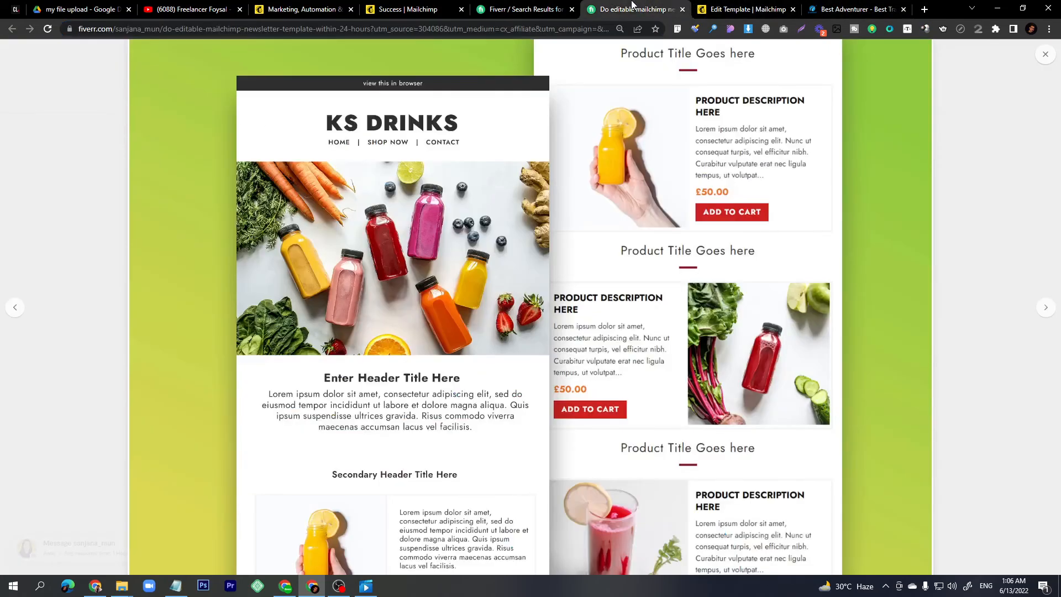
left_click(746, 9)
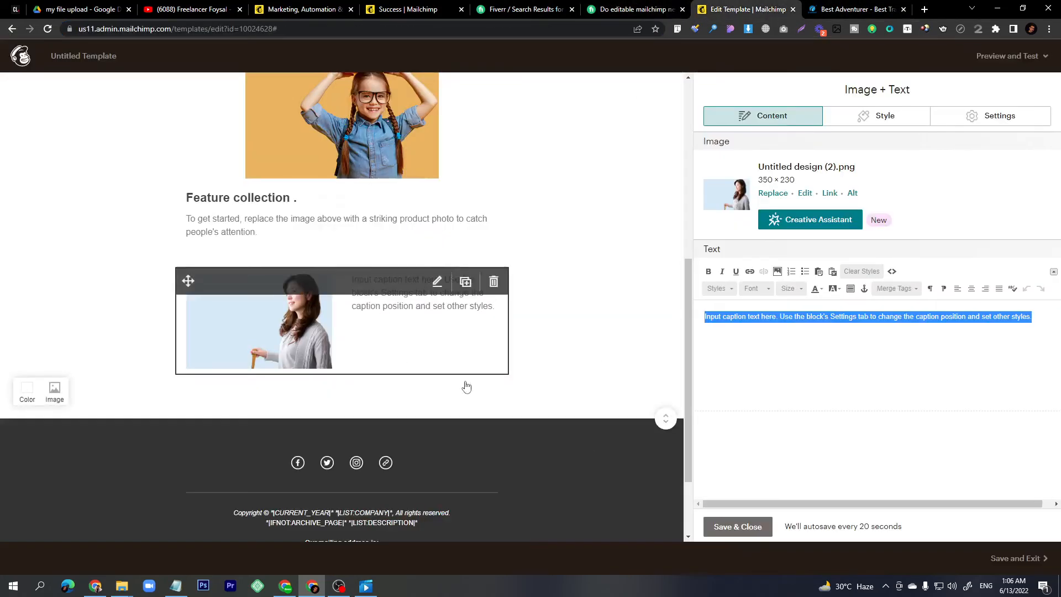
left_click(738, 526)
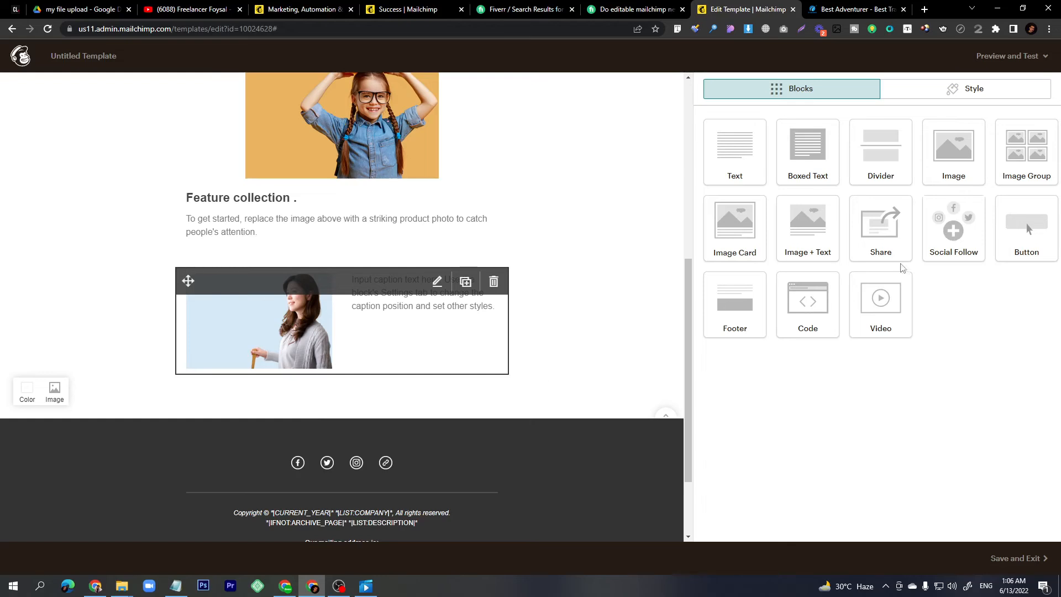
Step: Add a Social Follow block directly beneath the Image + Text block with the woman's photo
left_click_drag(949, 237, 247, 381)
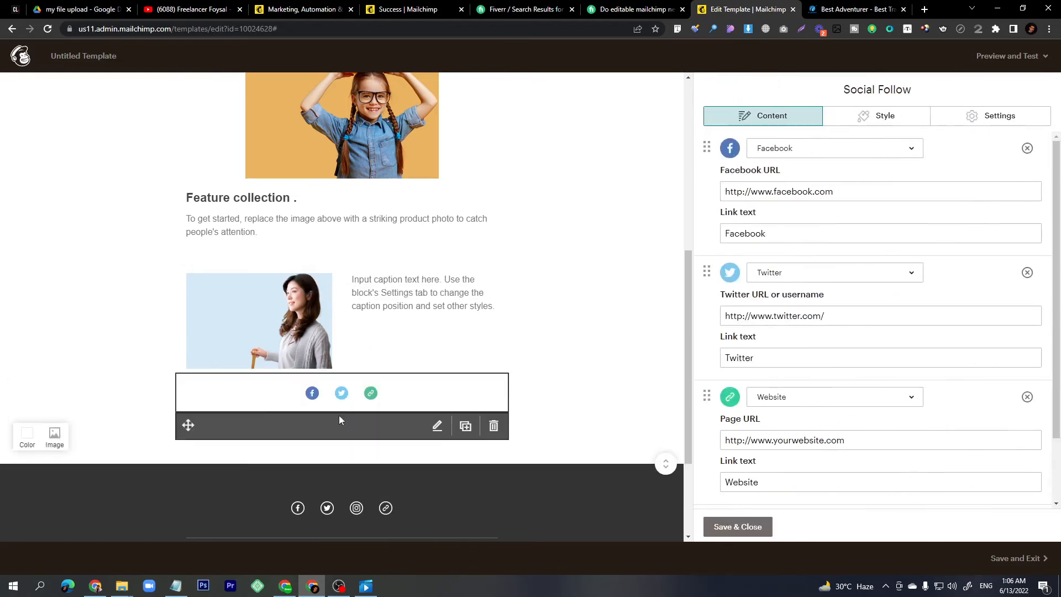
scroll(339, 420, "down", 1)
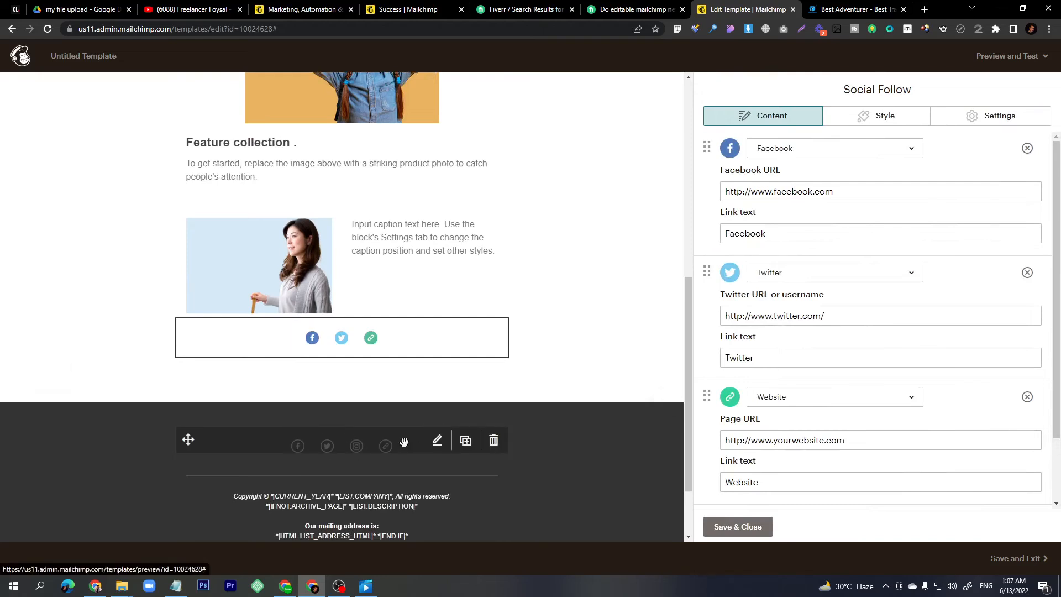
Step: Examine the URL fields of the dark footer's social links and the Footer block's copyright and address text, and save and close the Footer block
left_click(436, 442)
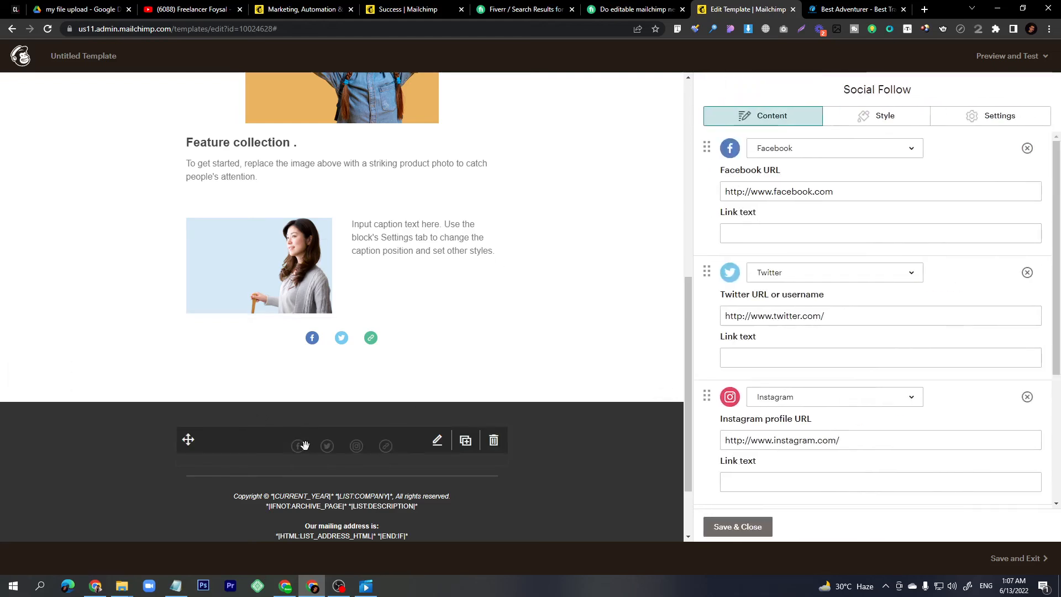
left_click_drag(833, 192, 709, 198)
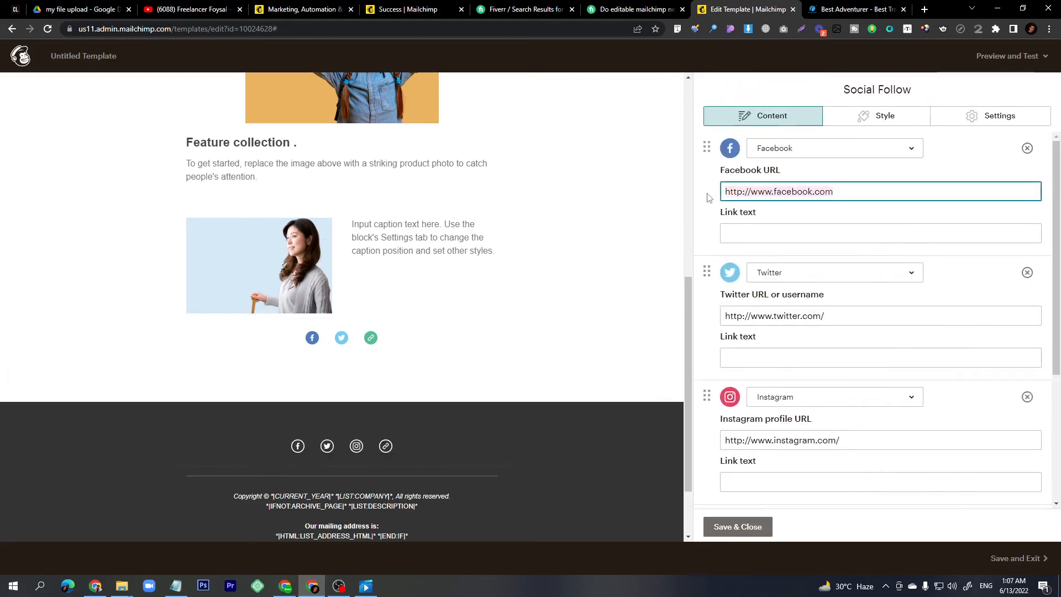
left_click(775, 192)
left_click_drag(859, 315, 706, 323)
scroll(739, 343, "down", 4)
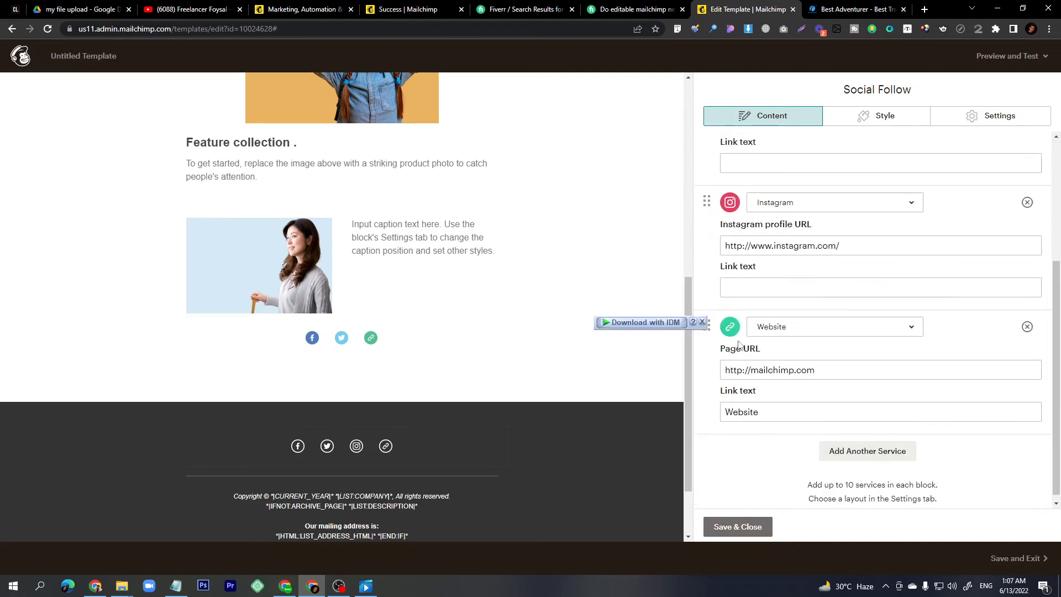
scroll(387, 420, "down", 2)
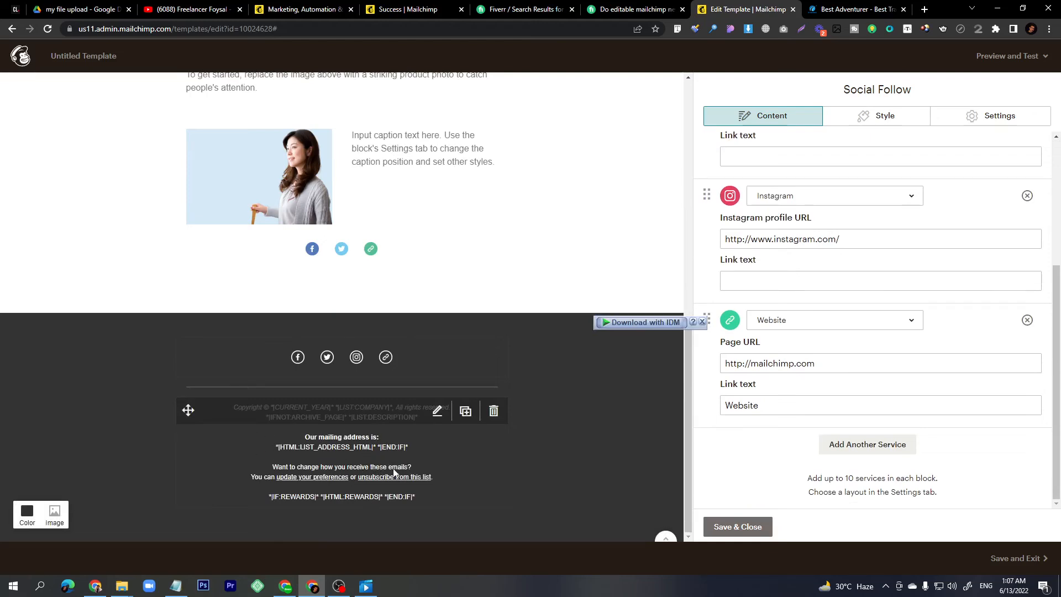
left_click(436, 412)
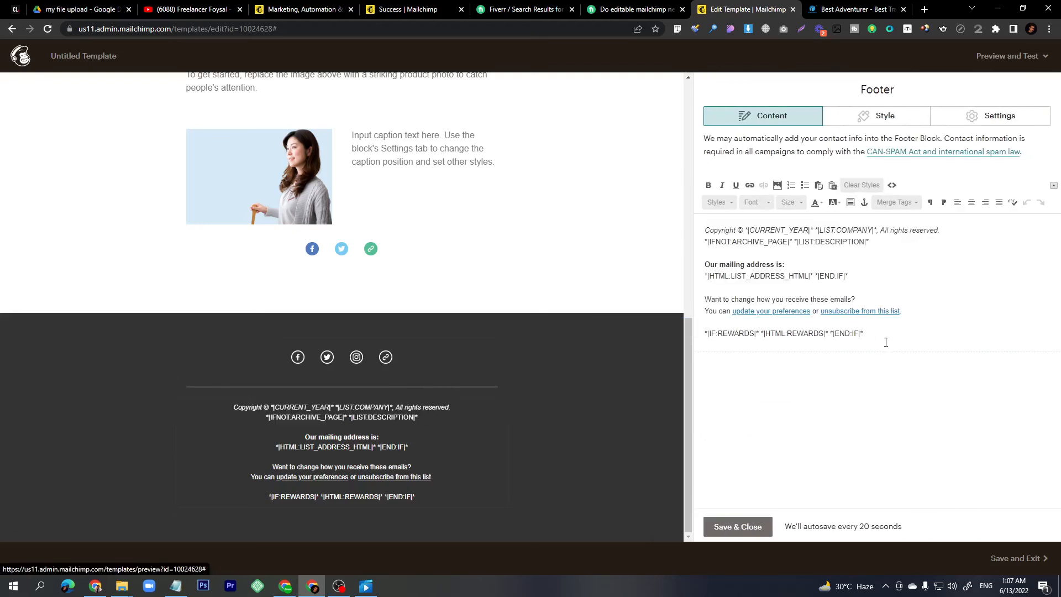
left_click_drag(886, 339, 708, 231)
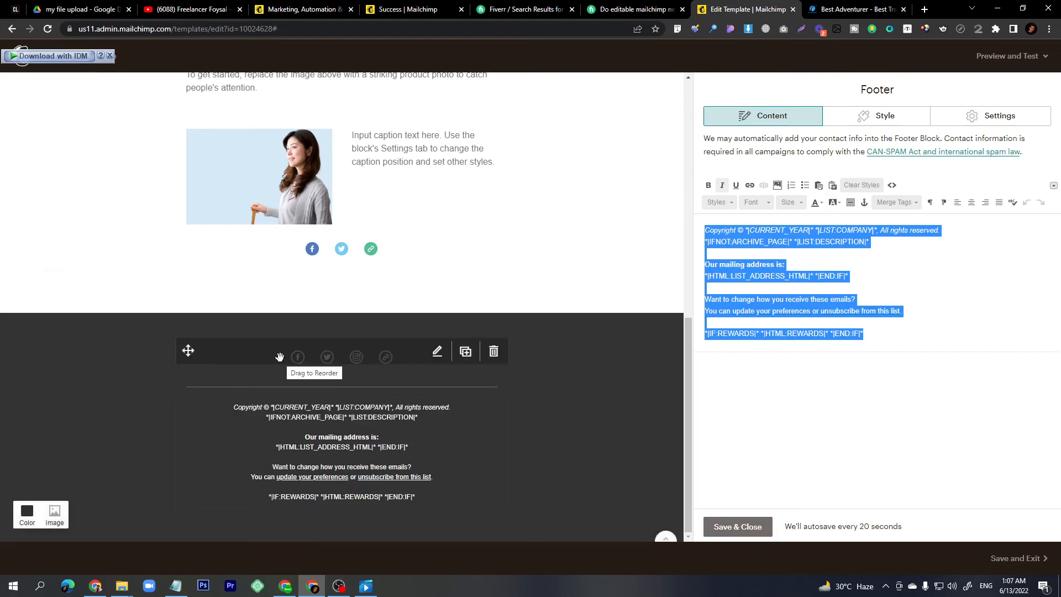
scroll(280, 357, "up", 8)
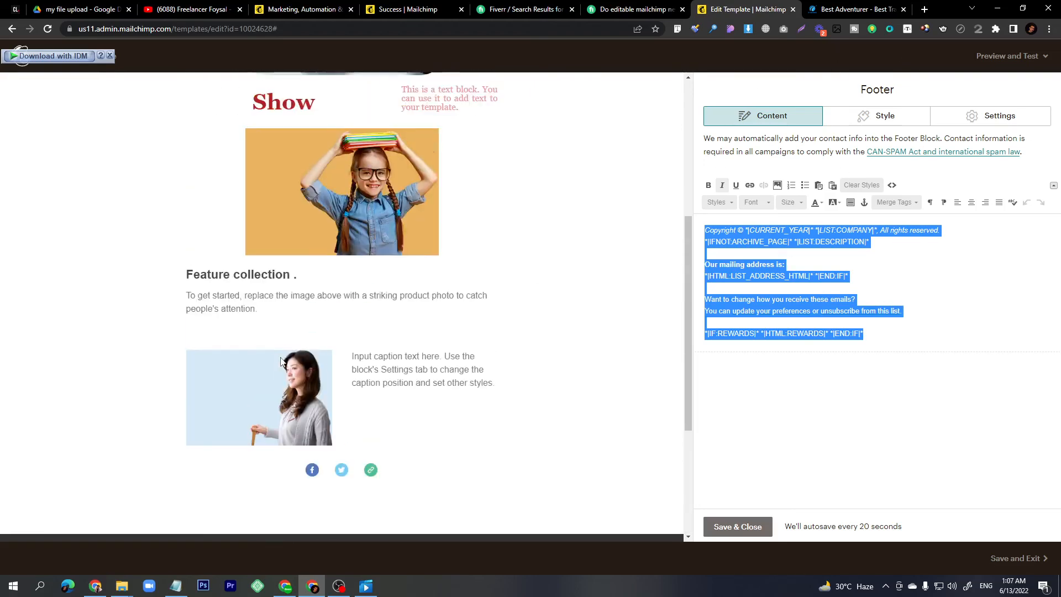
left_click(738, 527)
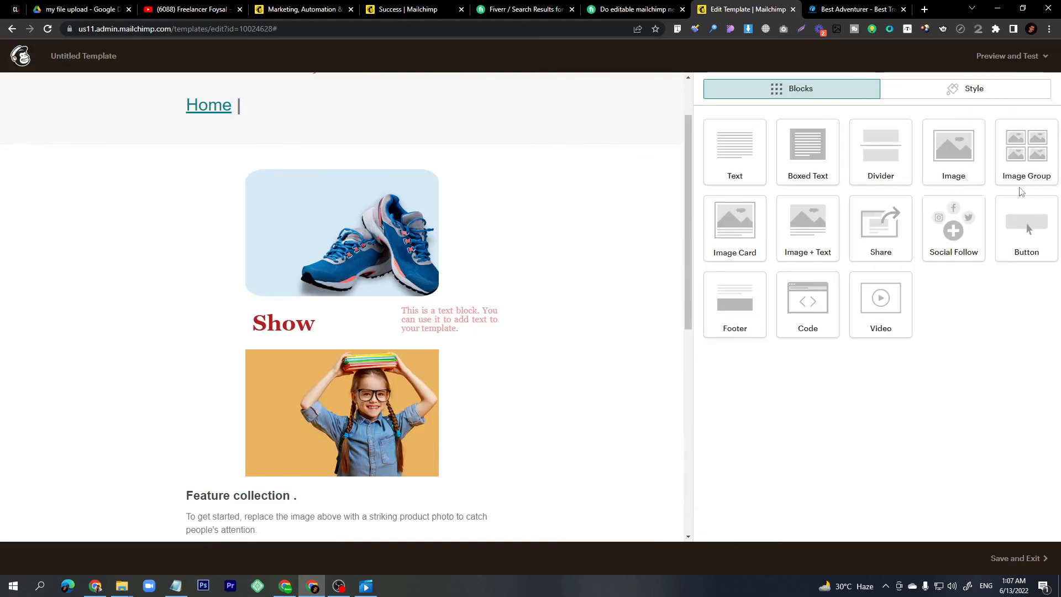
Step: Add an Image Group block below the new social icons, expand it to four image slots, and save and close it
scroll(429, 330, "down", 7)
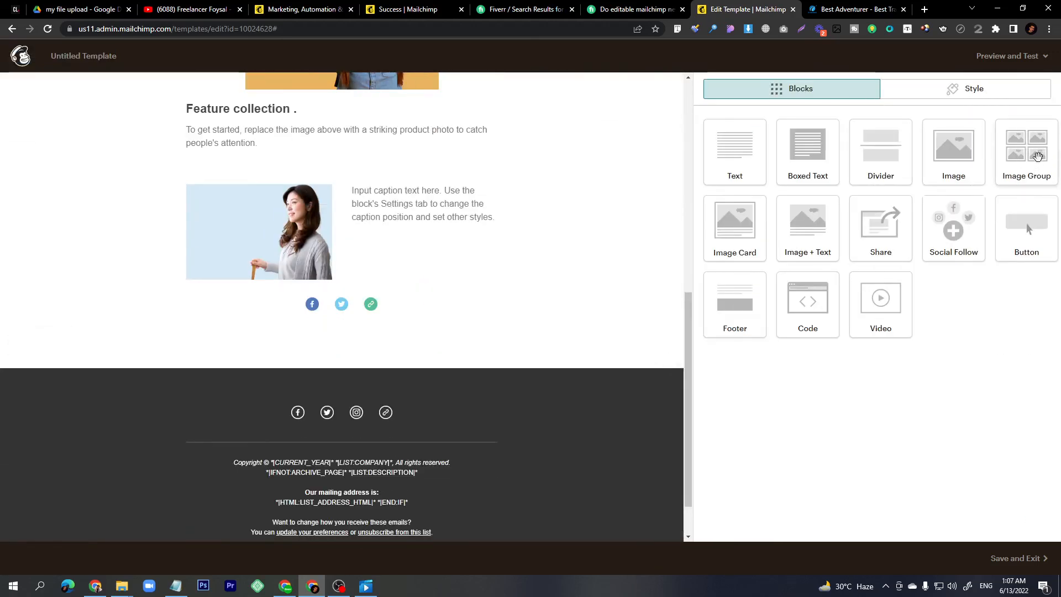
left_click_drag(1026, 152, 298, 330)
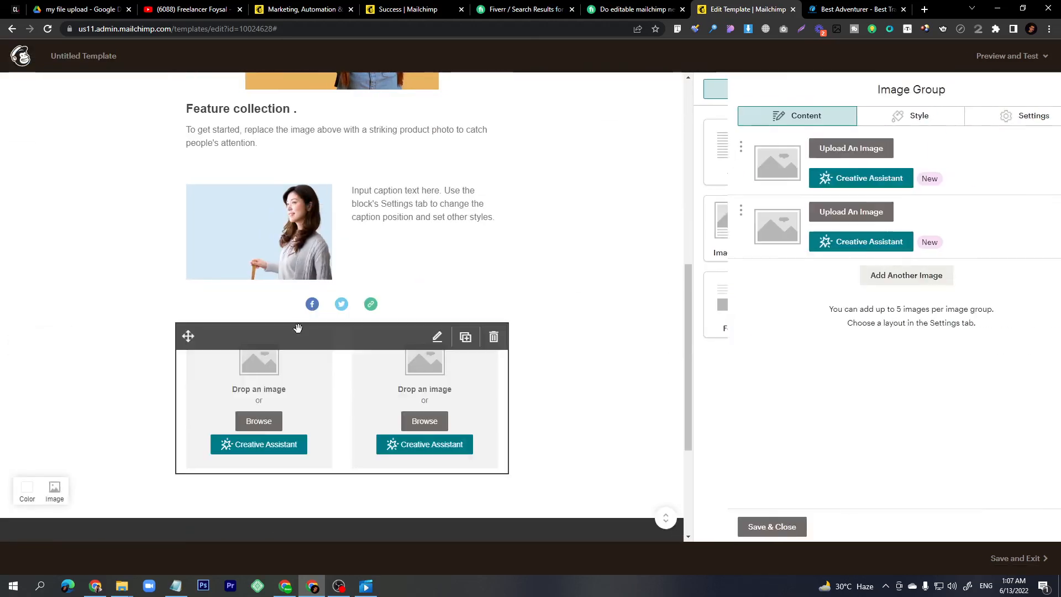
scroll(380, 376, "down", 4)
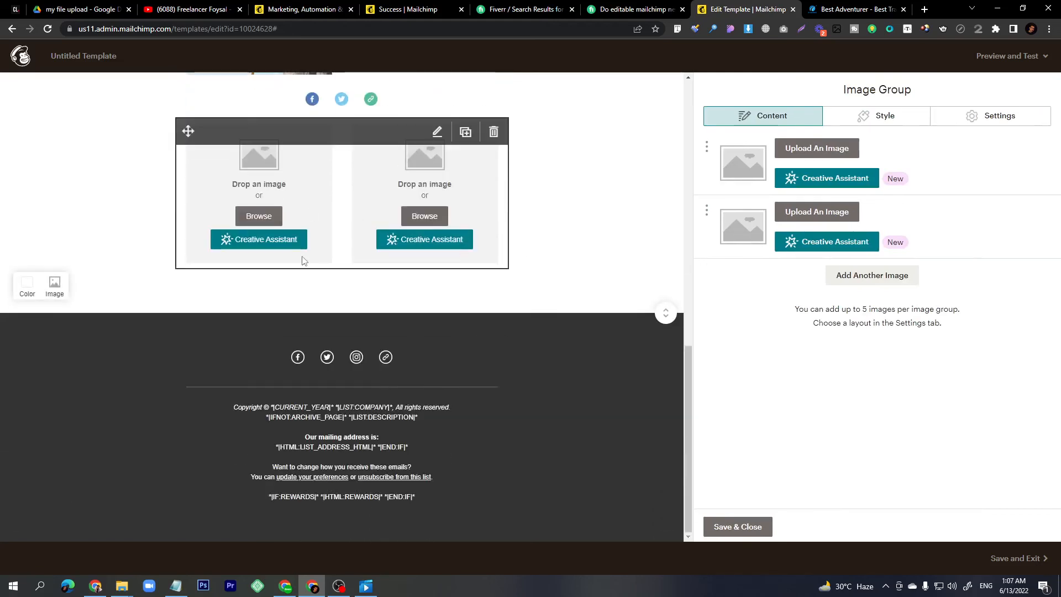
left_click(879, 282)
left_click(883, 339)
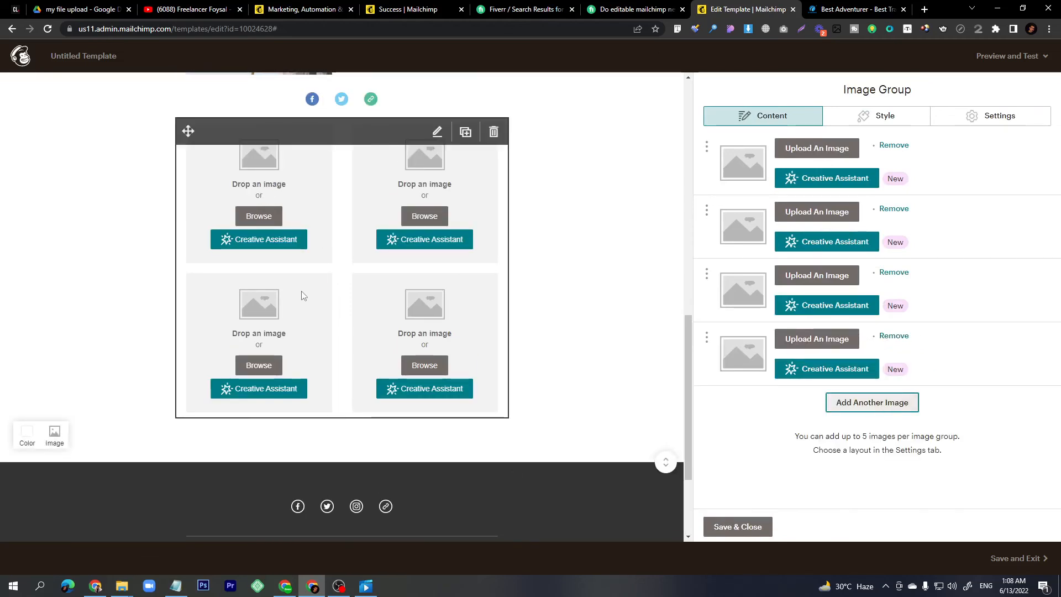
left_click(738, 527)
Step: Add a Buy Now button block below the image group and a Share block beneath it, keeping their default content
left_click_drag(1026, 232, 316, 453)
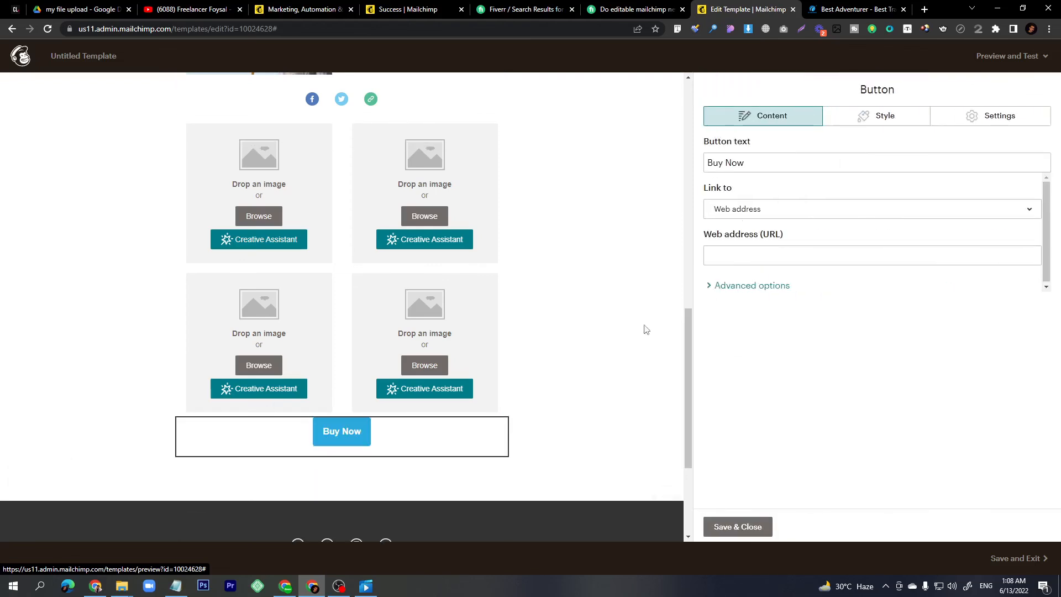
left_click(732, 524)
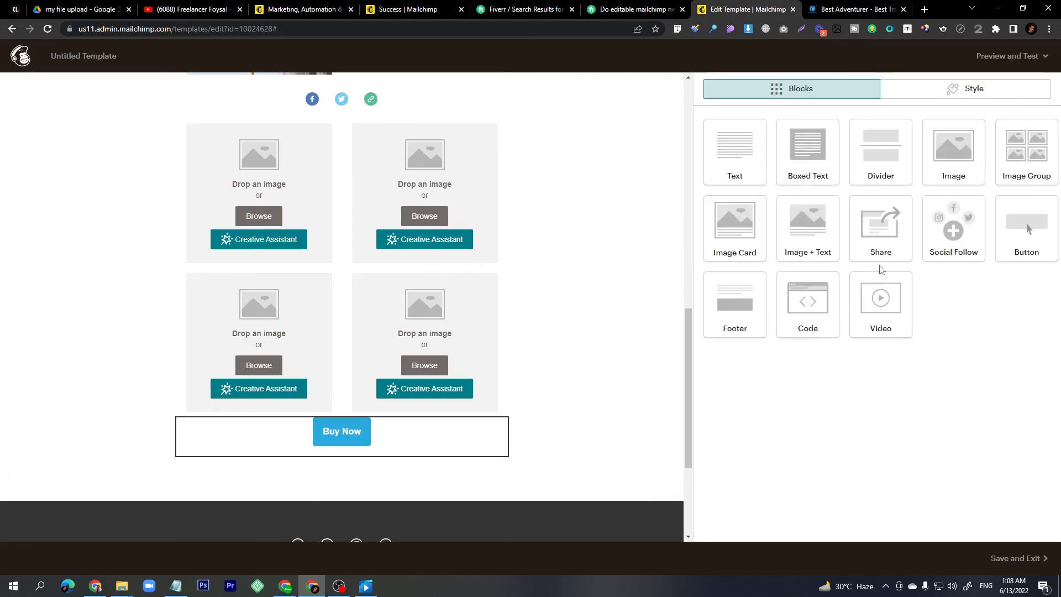
left_click_drag(874, 235, 333, 415)
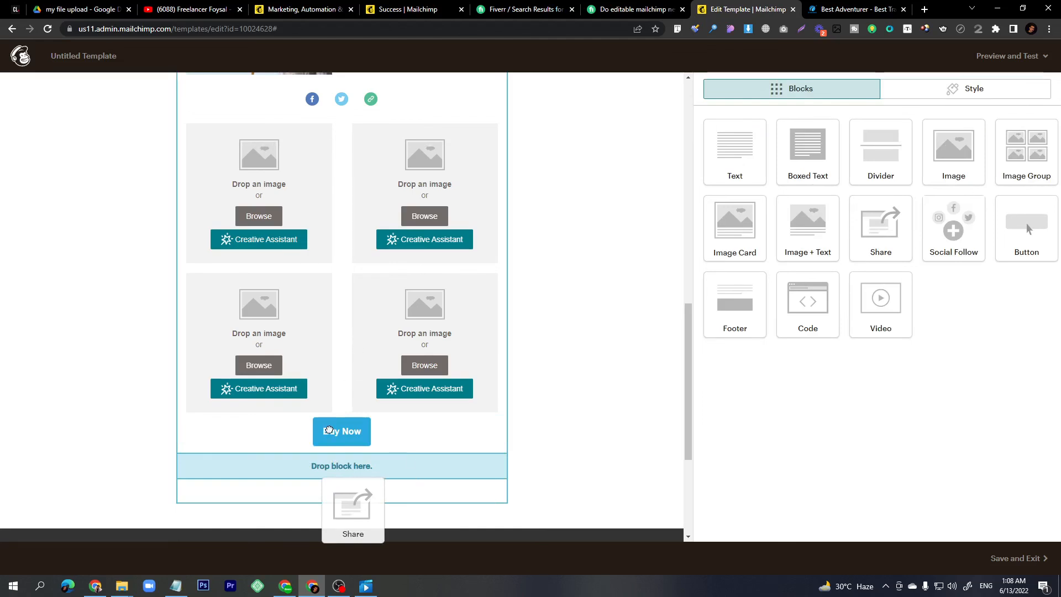
left_click_drag(329, 430, 330, 432)
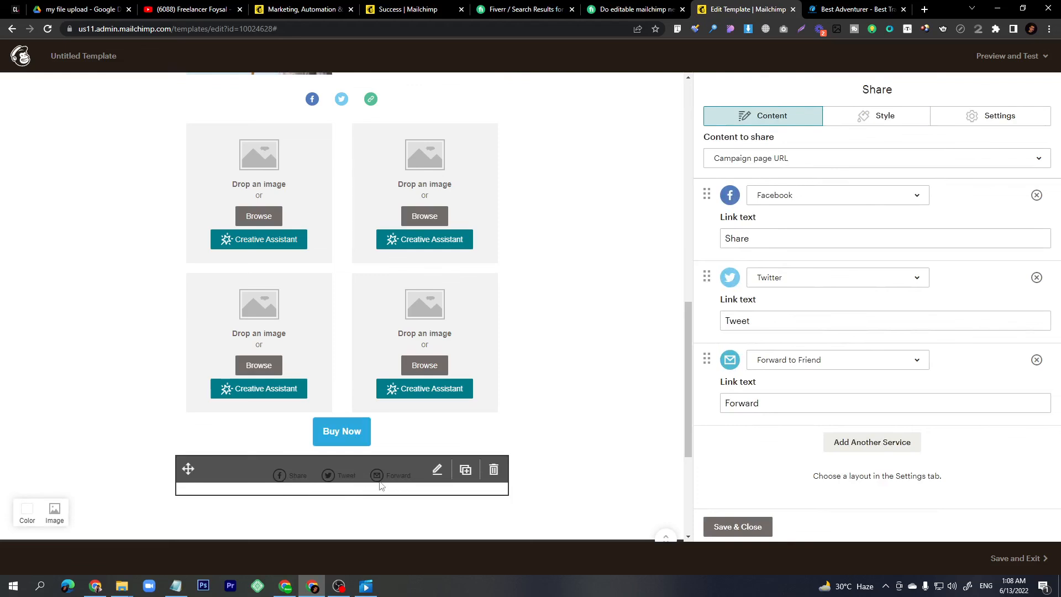
left_click(786, 242)
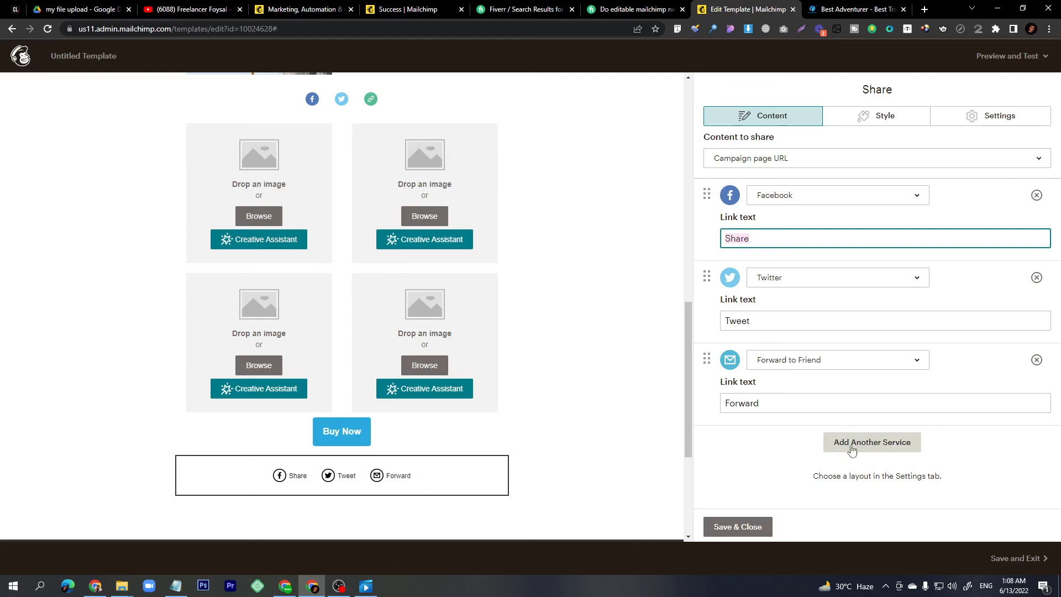
left_click(719, 527)
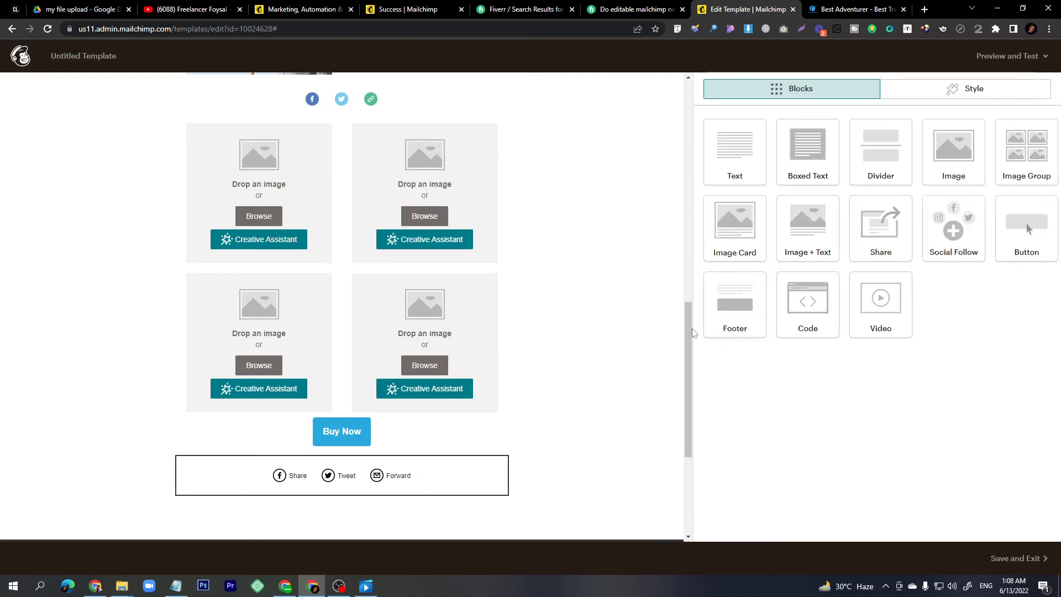
Step: Add a Divider block between the social icons and the image group, keeping the Solid border style, and save and close it
left_click_drag(884, 161, 302, 128)
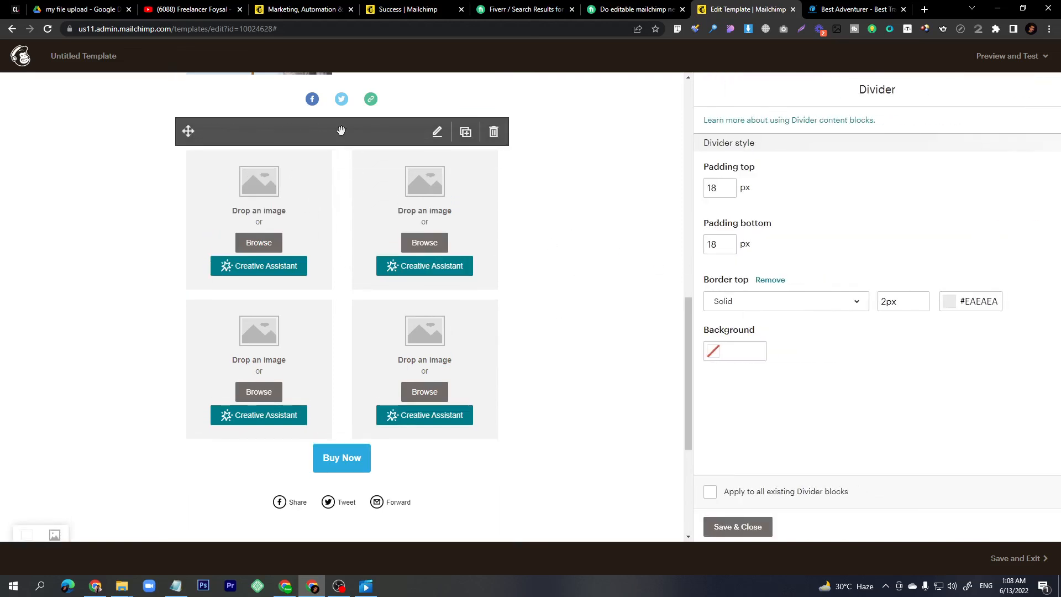
left_click(779, 304)
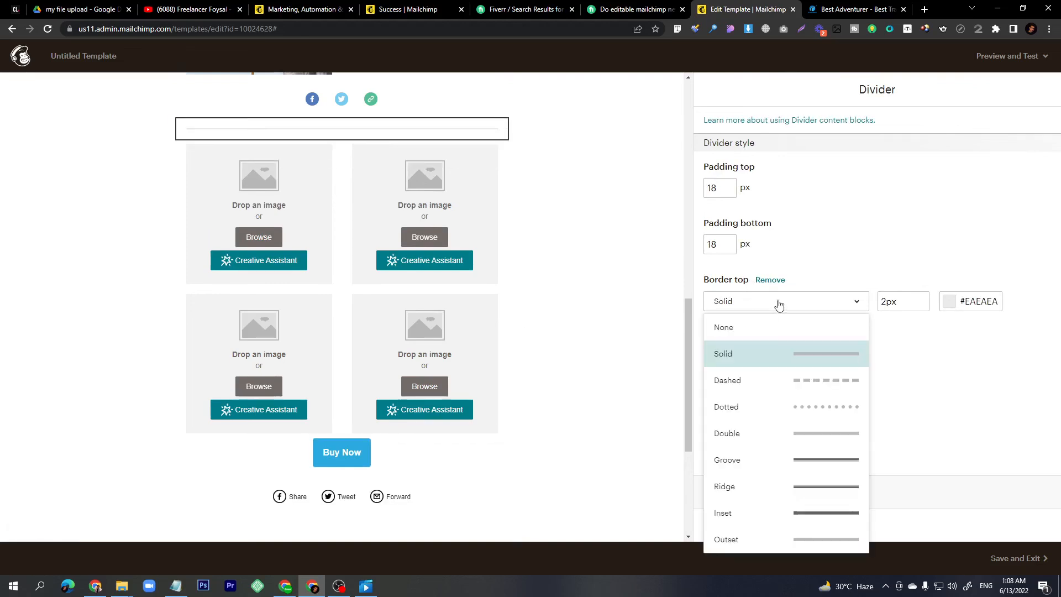
left_click(914, 373)
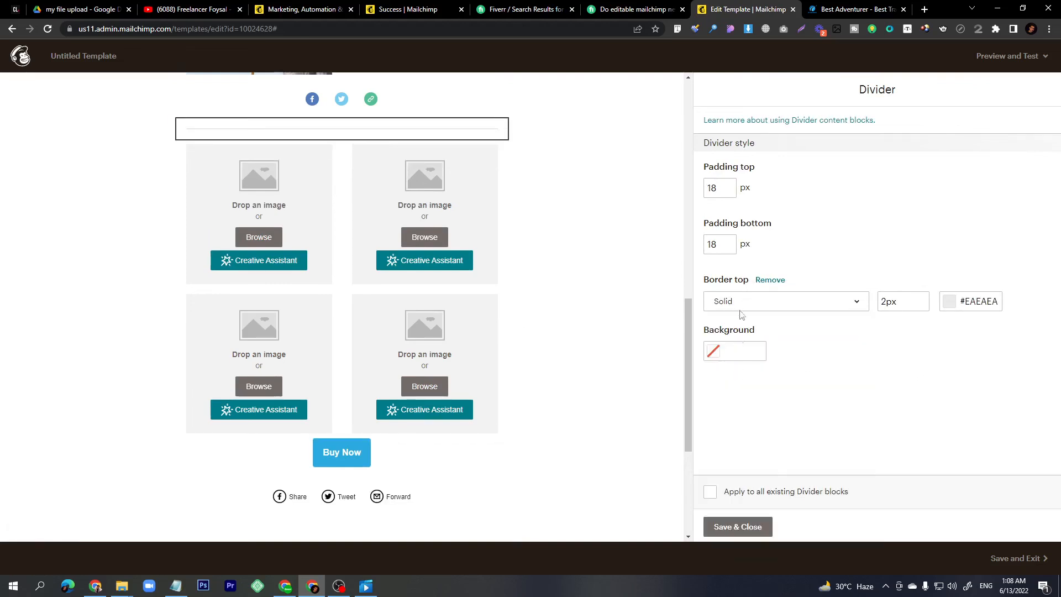
left_click(738, 526)
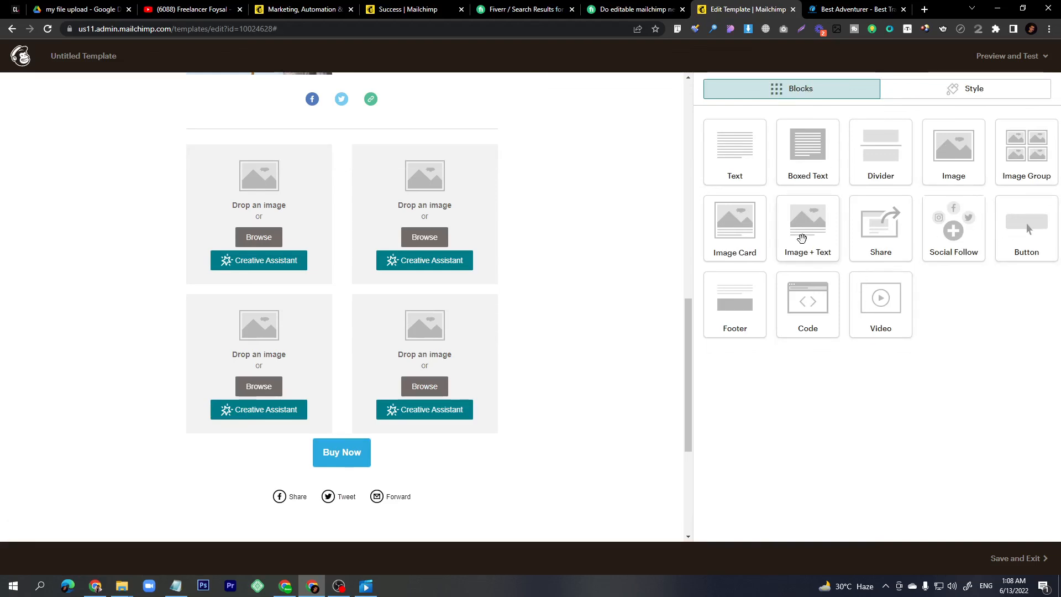
Step: Review the finished layout and the preview options, and save and exit the template under the name "first tempalte"
scroll(397, 324, "down", 5)
scroll(397, 325, "up", 6)
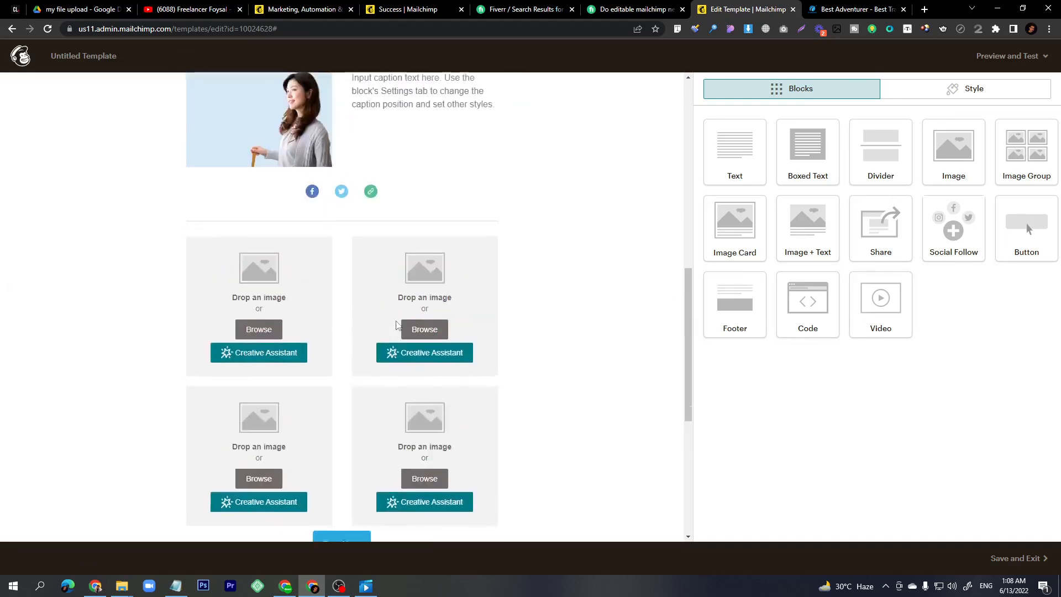
scroll(396, 325, "up", 10)
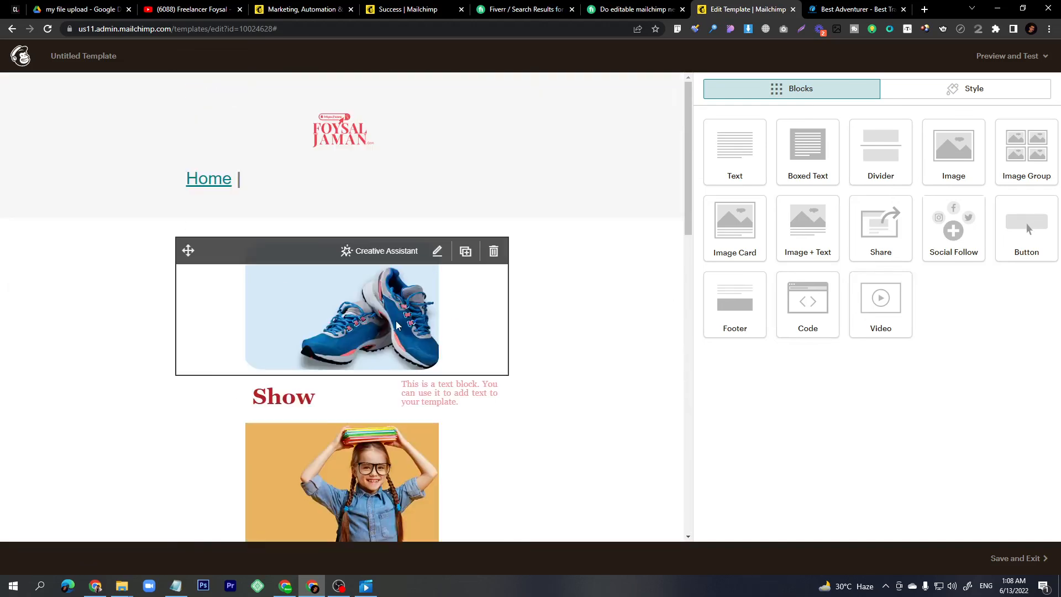
left_click(1015, 58)
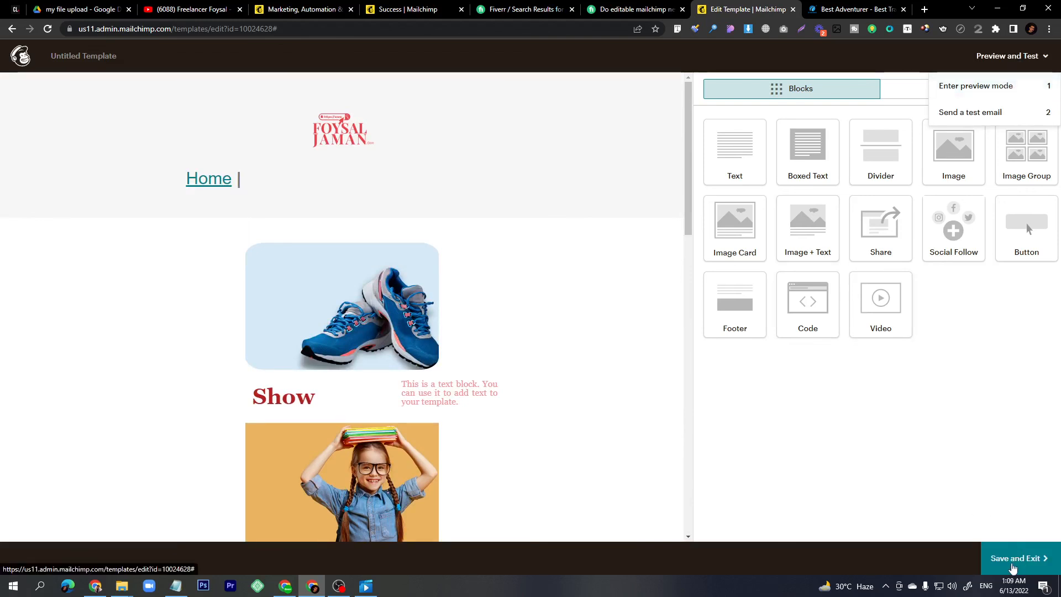
left_click(1018, 568)
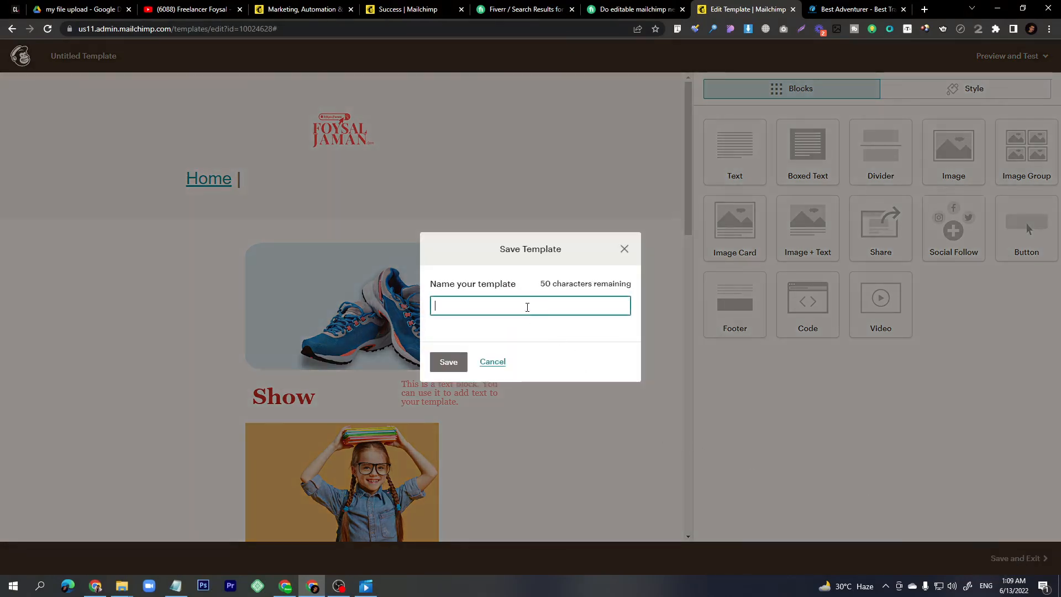
type("first tempalte")
left_click(448, 361)
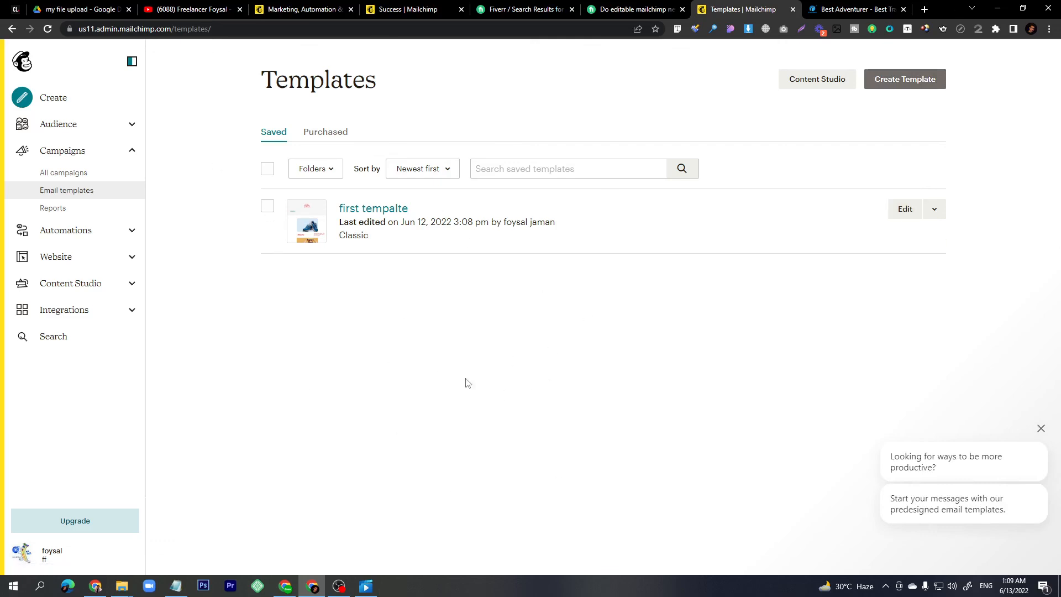
mouse_move(318, 234)
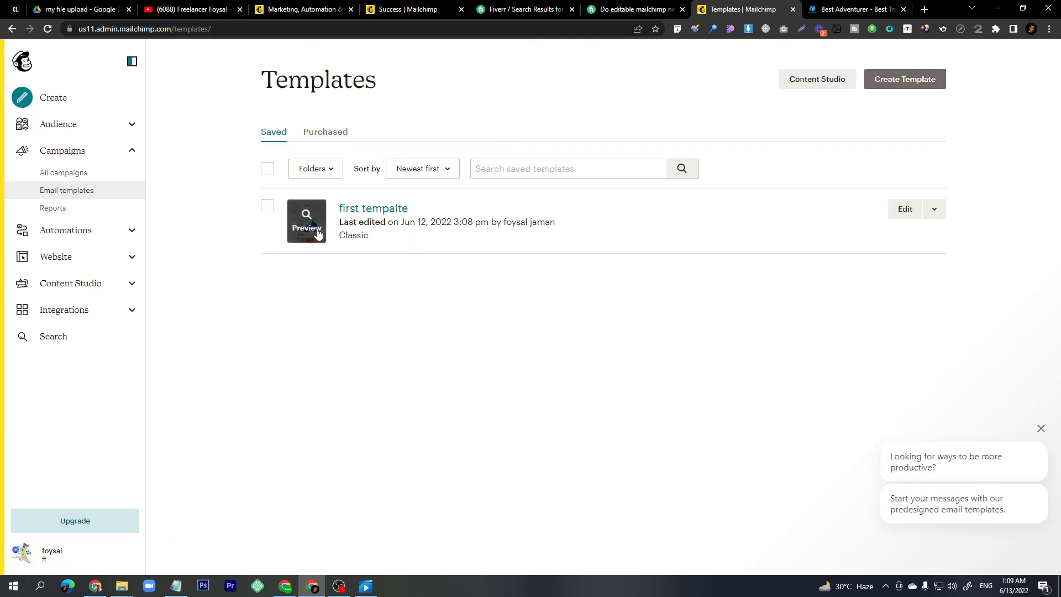